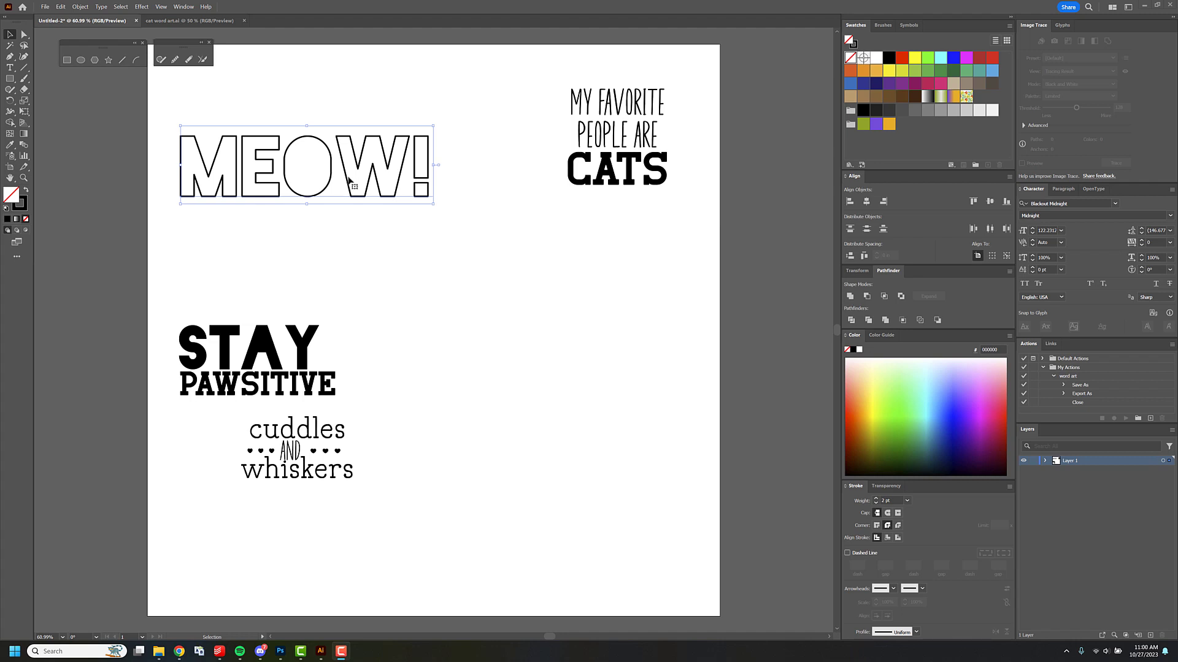
Spread the MEOW!, STAY PAWSITIVE, and cuddles and whiskers designs across the upper part of the artboard, centring STAY above PAWSITIVE.
{"action": "left_click_drag", "start_coordinate": [348, 179], "coordinate": [381, 155]}
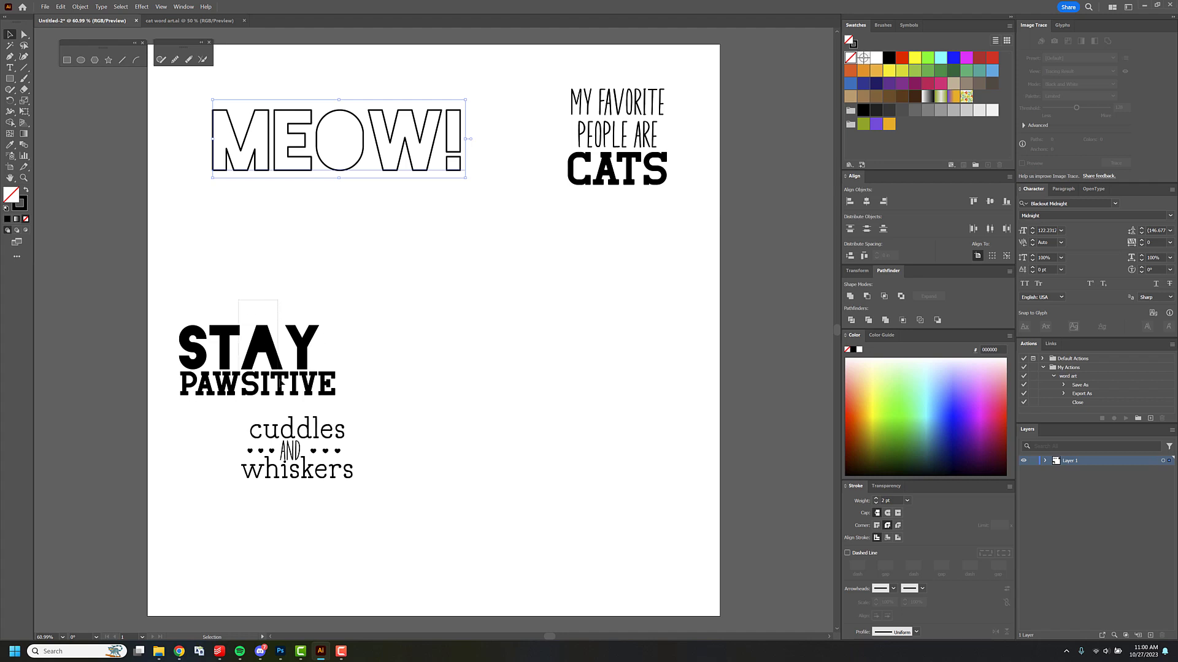
{"action": "left_click_drag", "start_coordinate": [279, 378], "coordinate": [281, 384]}
{"action": "left_click_drag", "start_coordinate": [268, 345], "coordinate": [443, 271]}
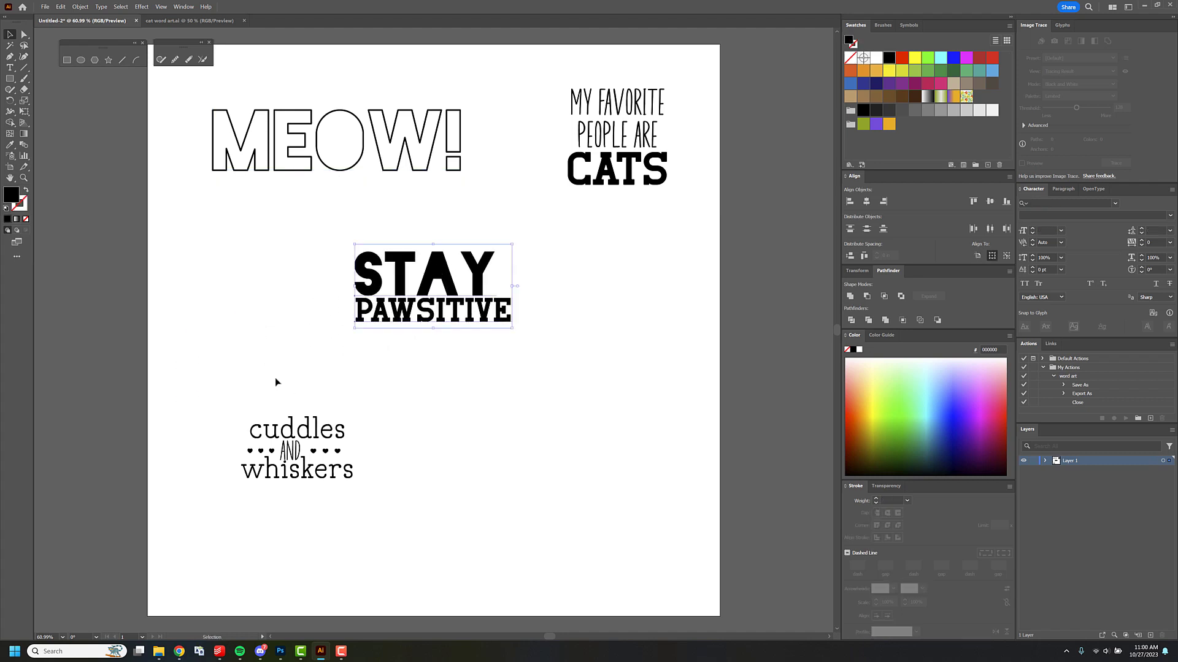
{"action": "left_click_drag", "start_coordinate": [302, 378], "coordinate": [325, 503]}
{"action": "left_click_drag", "start_coordinate": [339, 454], "coordinate": [284, 349]}
{"action": "left_click_drag", "start_coordinate": [318, 138], "coordinate": [320, 139]}
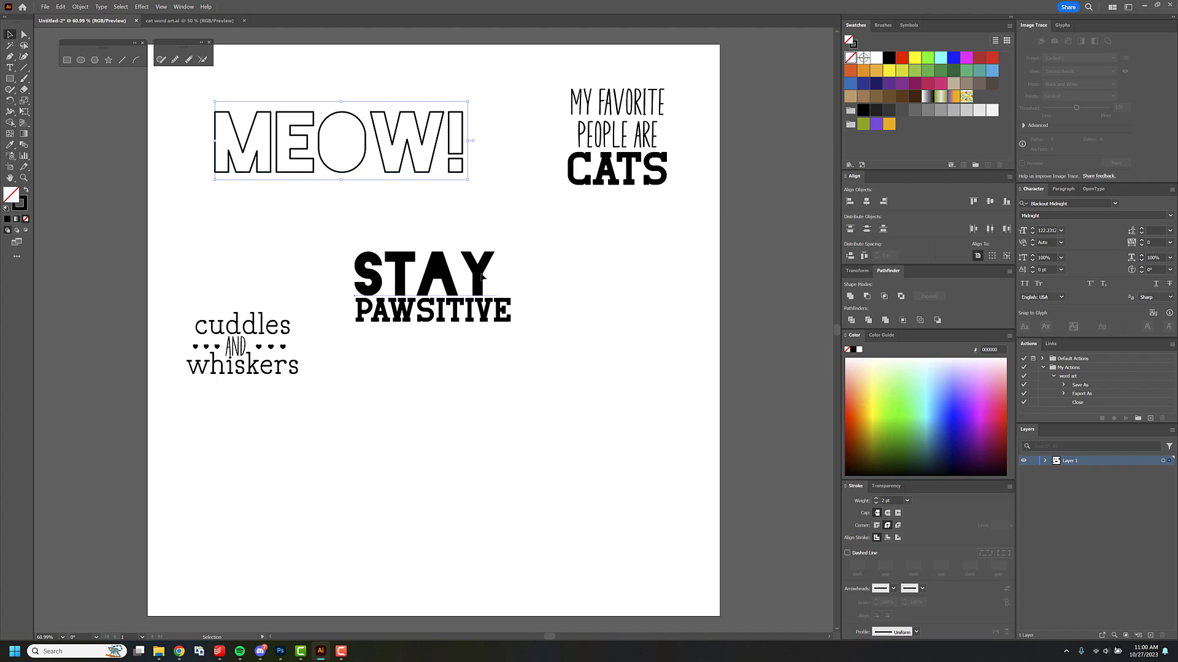
{"action": "left_click_drag", "start_coordinate": [482, 277], "coordinate": [494, 275]}
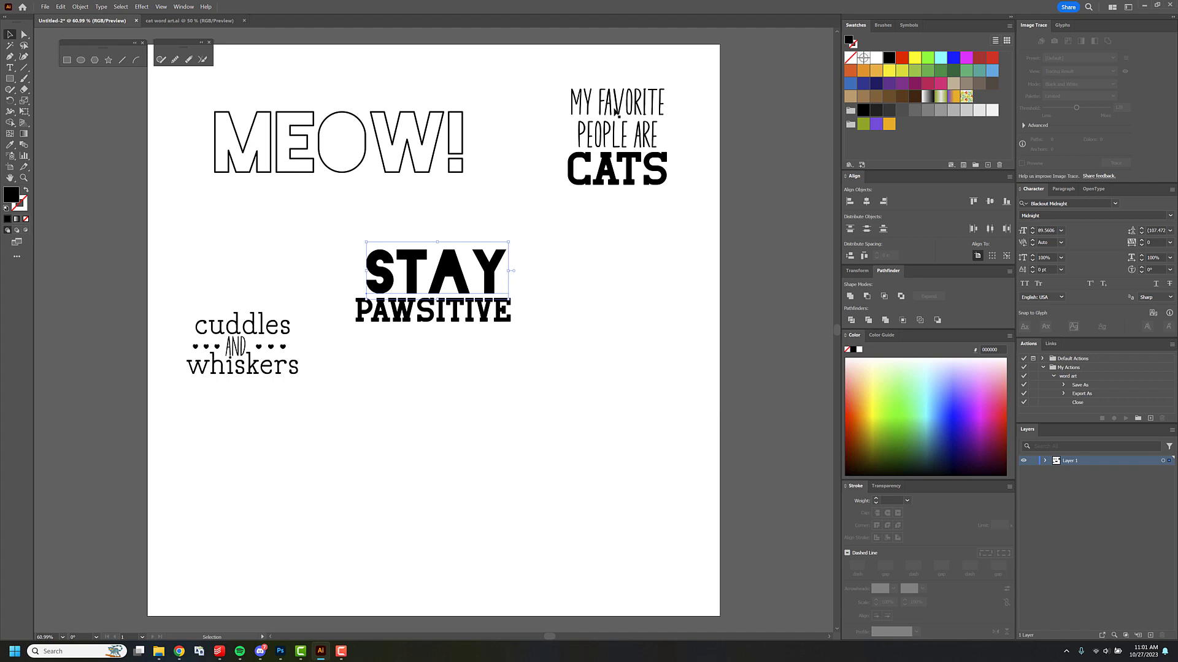
Check which fonts are used for the MY FAVORITE and CATS lines of the quote.
{"action": "left_click", "coordinate": [616, 112]}
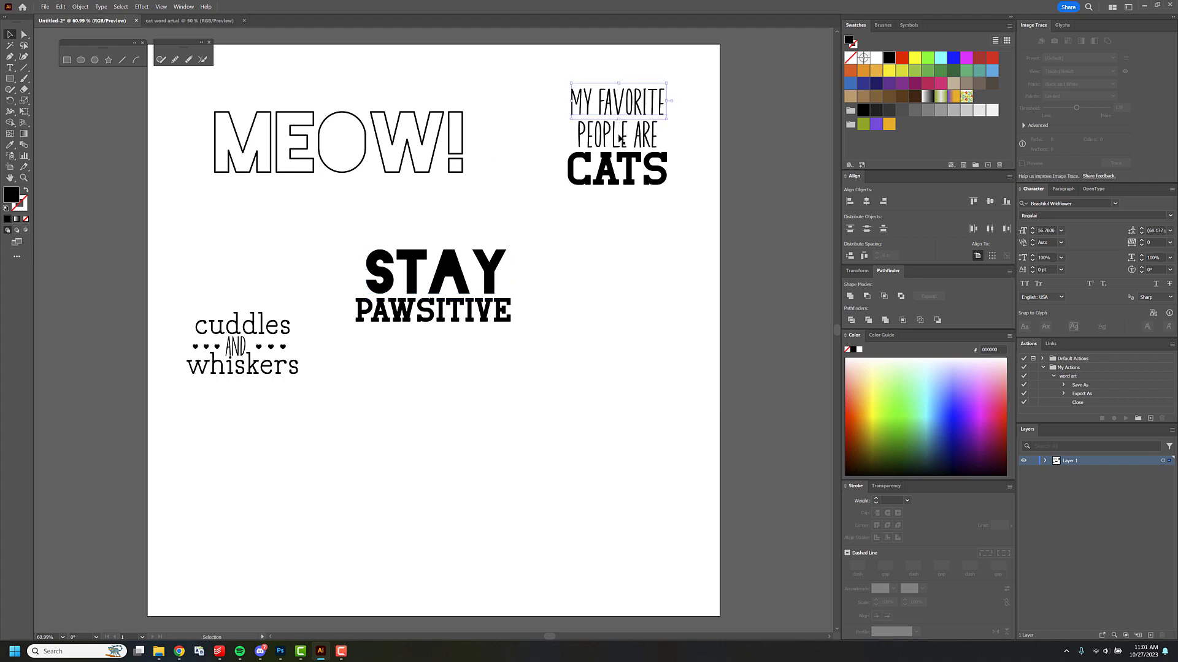
{"action": "left_click", "coordinate": [1077, 205]}
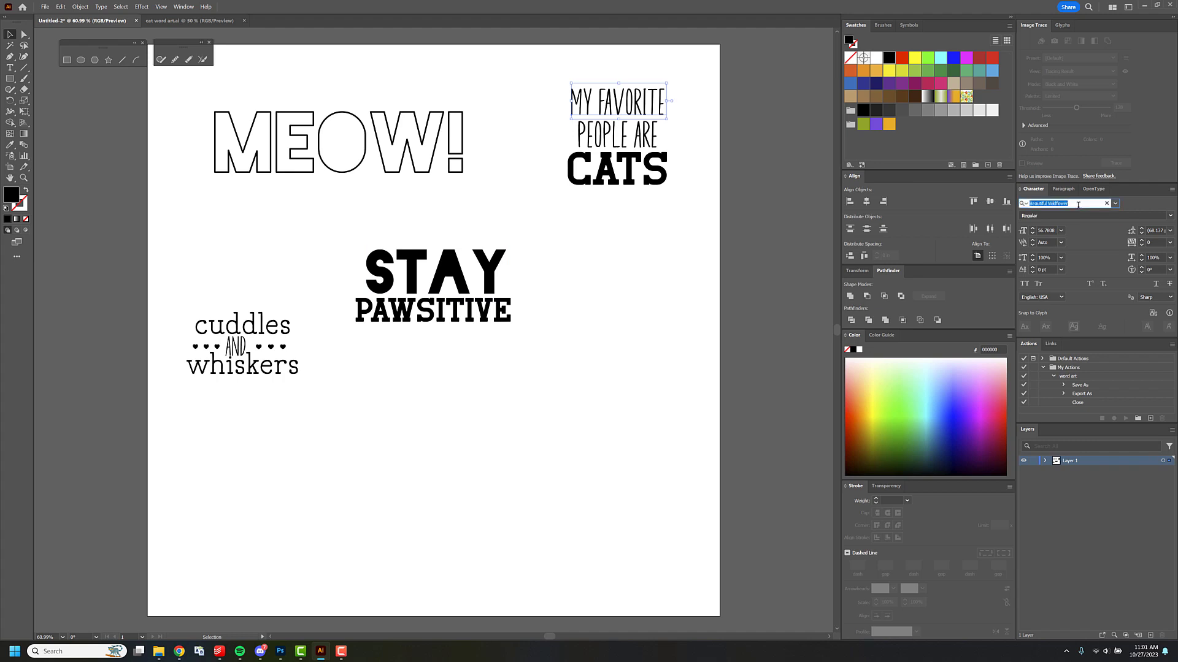
{"action": "left_click", "coordinate": [686, 108]}
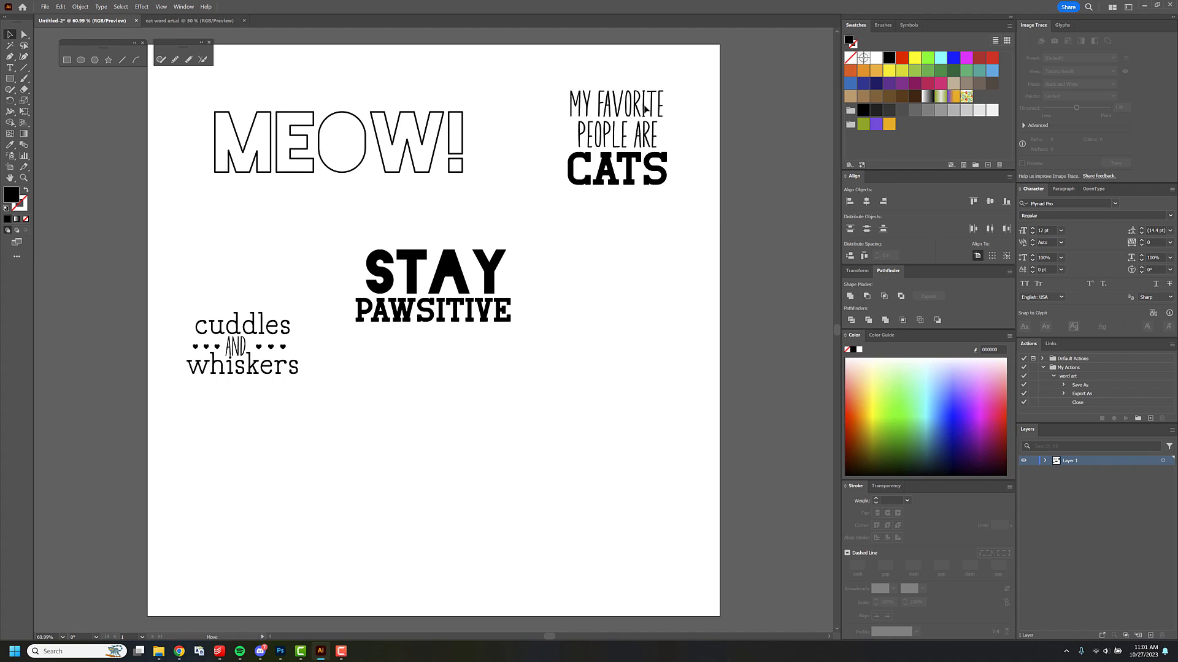
{"action": "left_click", "coordinate": [645, 108]}
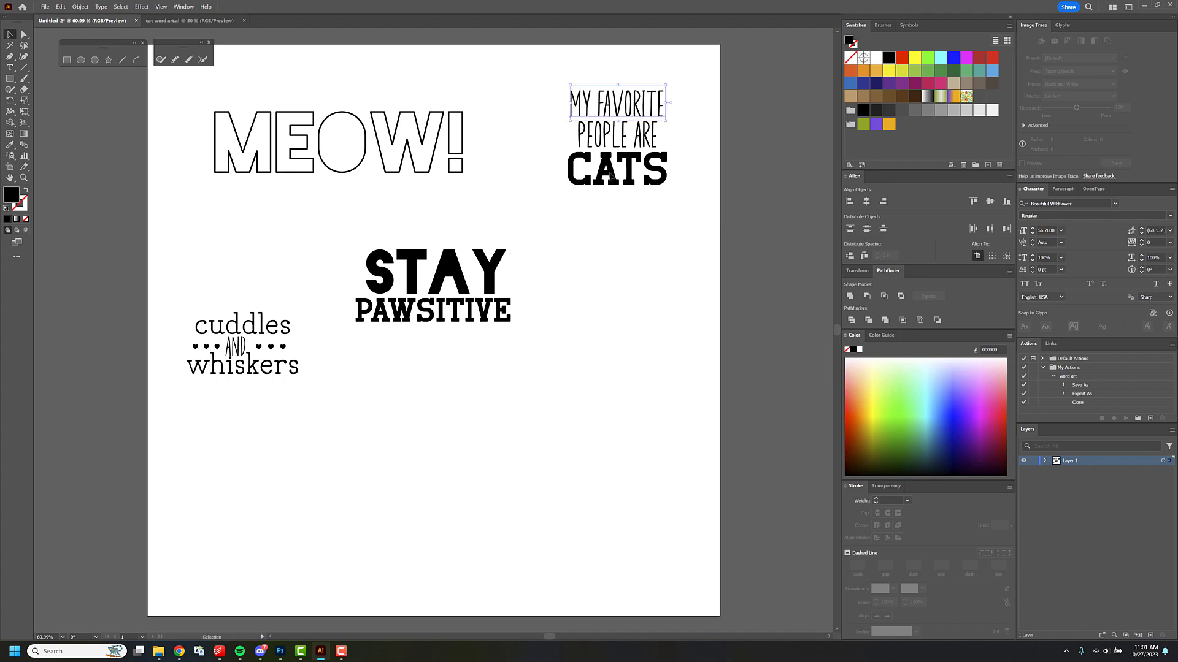
{"action": "left_click_drag", "start_coordinate": [611, 174], "coordinate": [608, 176]}
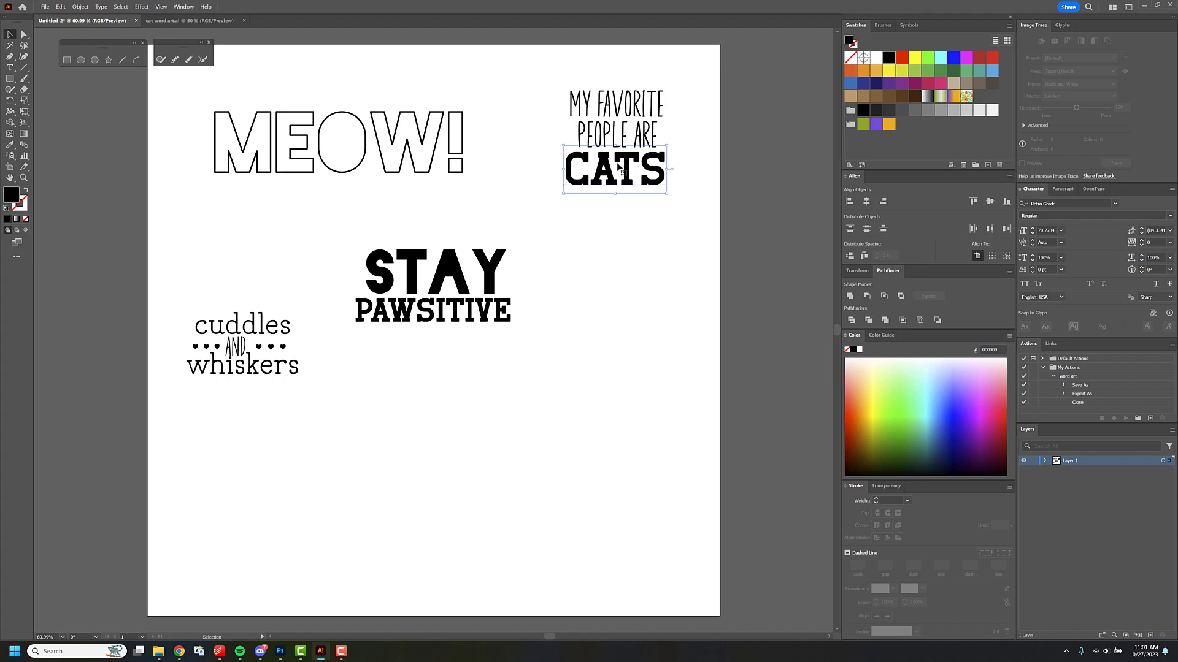
{"action": "left_click_drag", "start_coordinate": [589, 112], "coordinate": [588, 110]}
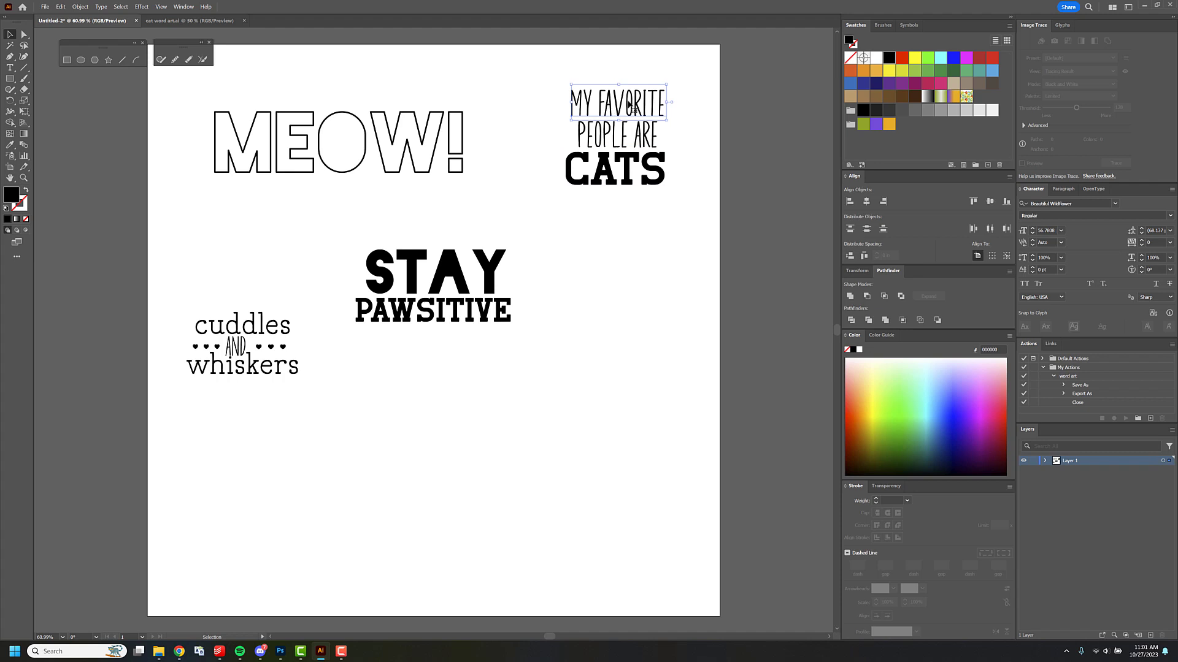
{"action": "left_click", "coordinate": [672, 69]}
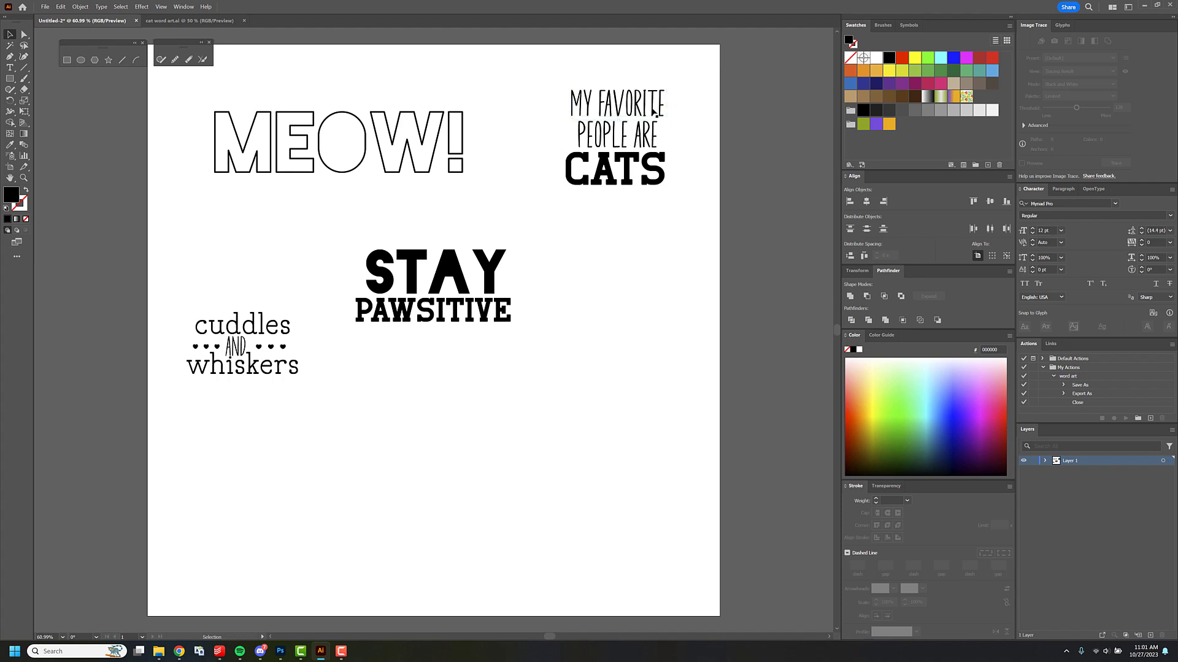
{"action": "left_click_drag", "start_coordinate": [659, 155], "coordinate": [661, 159]}
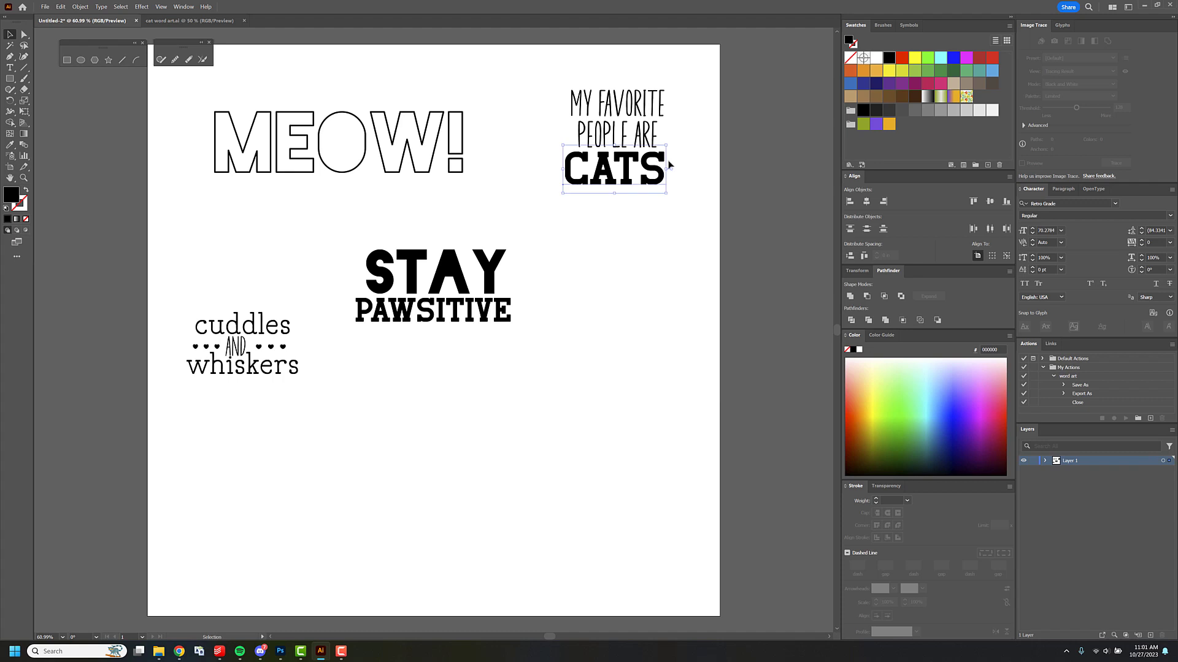
{"action": "left_click", "coordinate": [1080, 205]}
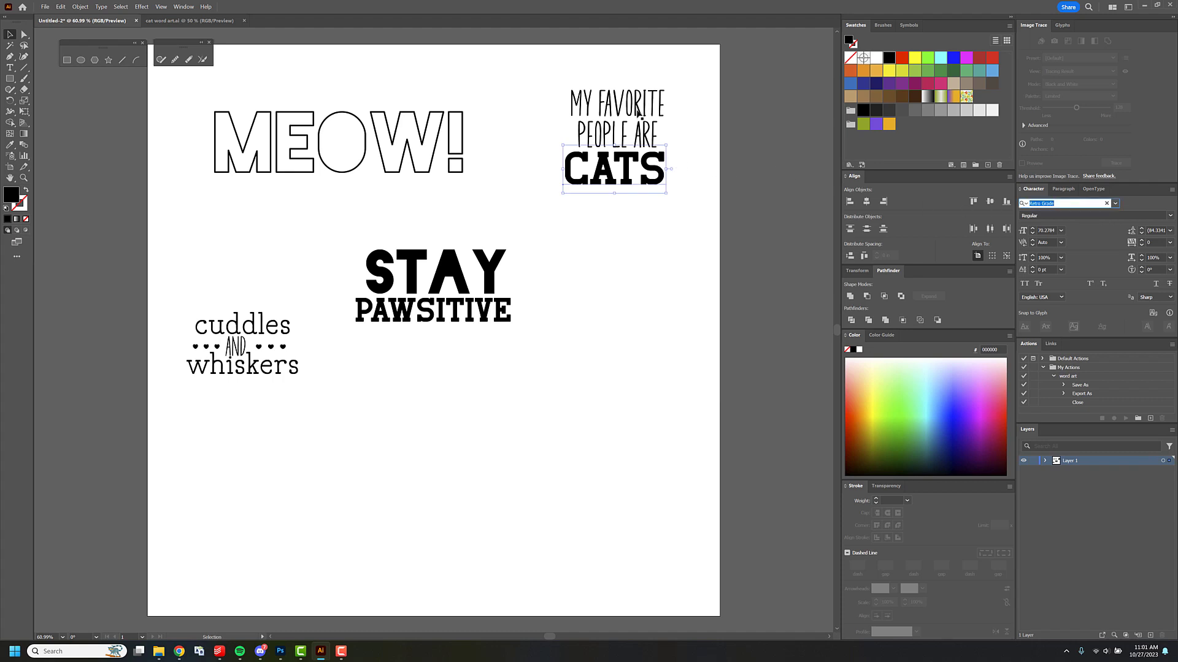
{"action": "left_click_drag", "start_coordinate": [638, 108], "coordinate": [638, 112]}
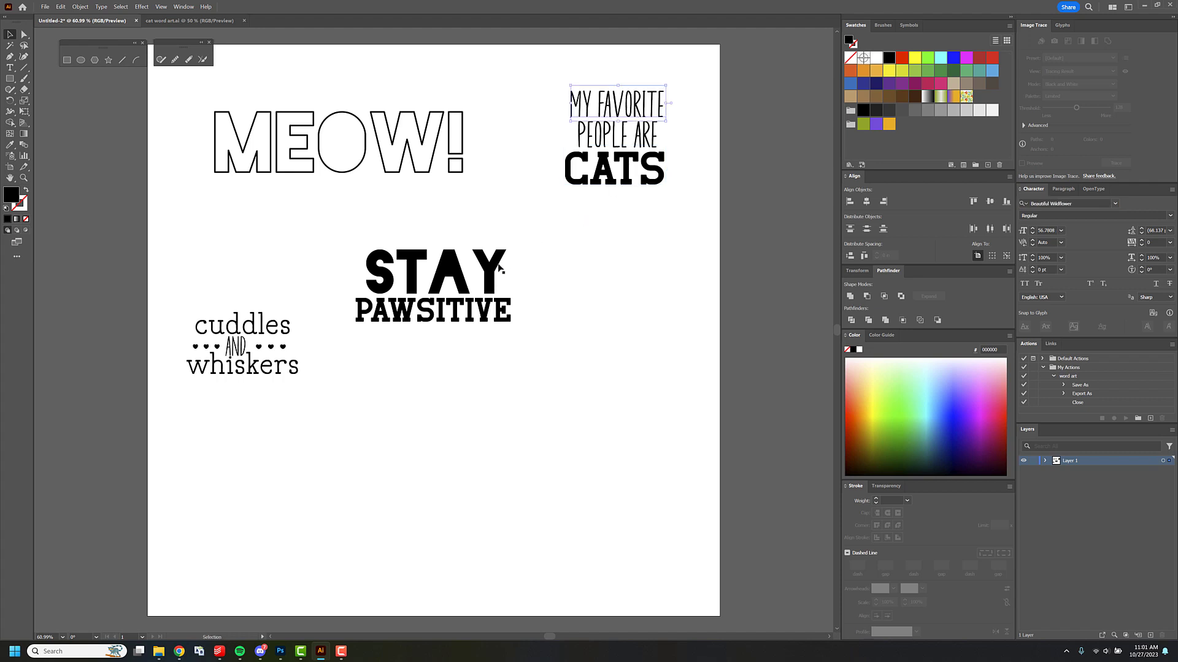
Check the font used for the word STAY and for the outlined MEOW! text.
{"action": "left_click_drag", "start_coordinate": [494, 273], "coordinate": [494, 270]}
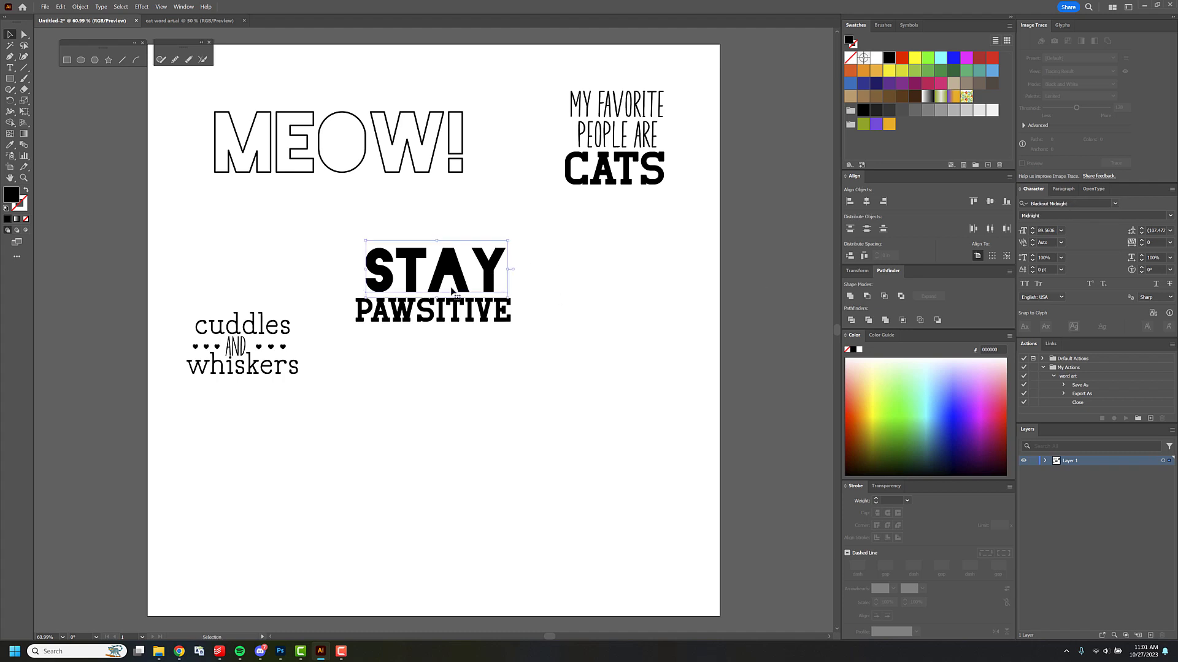
{"action": "left_click_drag", "start_coordinate": [438, 256], "coordinate": [436, 253]}
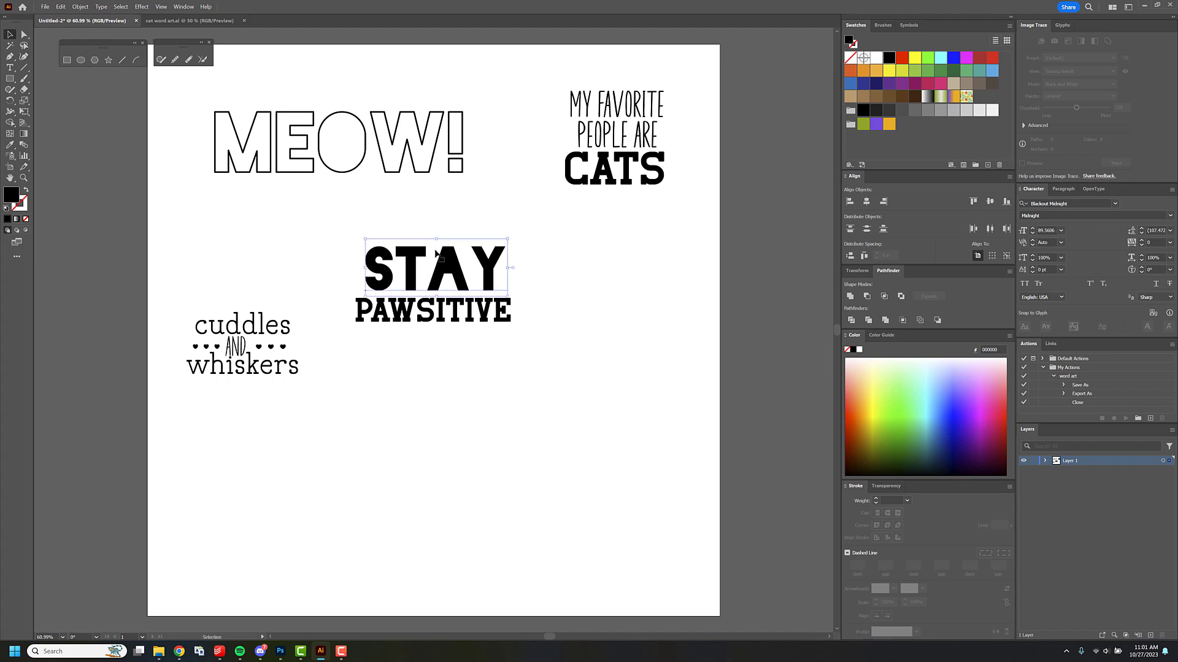
{"action": "left_click", "coordinate": [409, 146]}
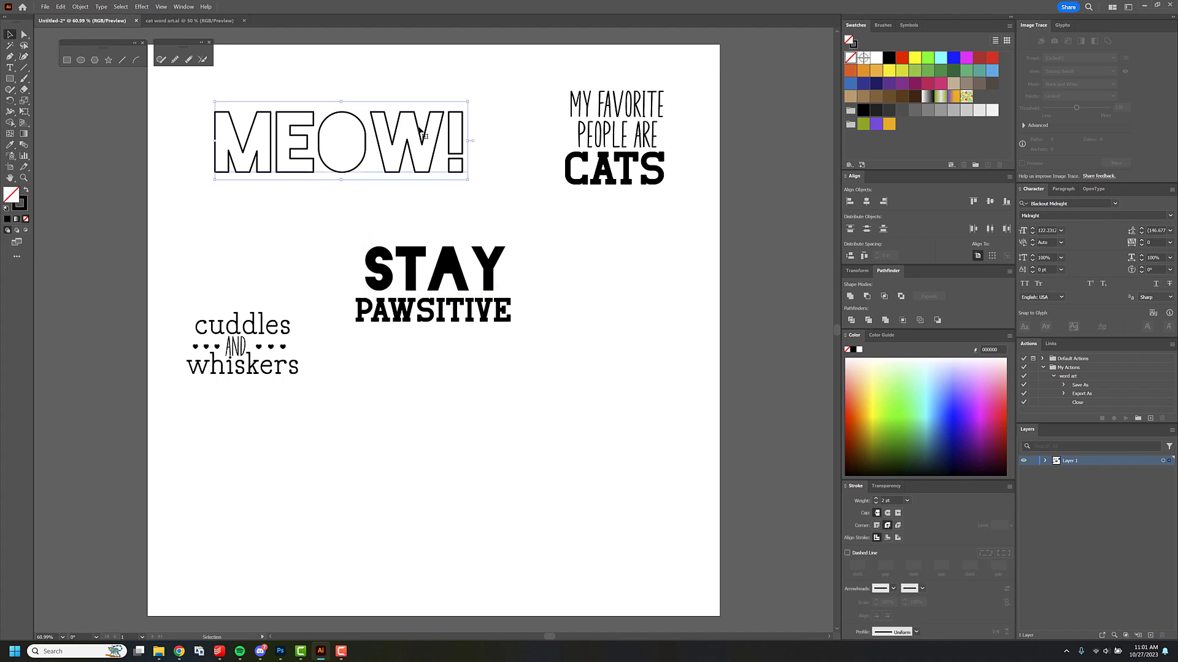
{"action": "left_click_drag", "start_coordinate": [415, 114], "coordinate": [417, 119]}
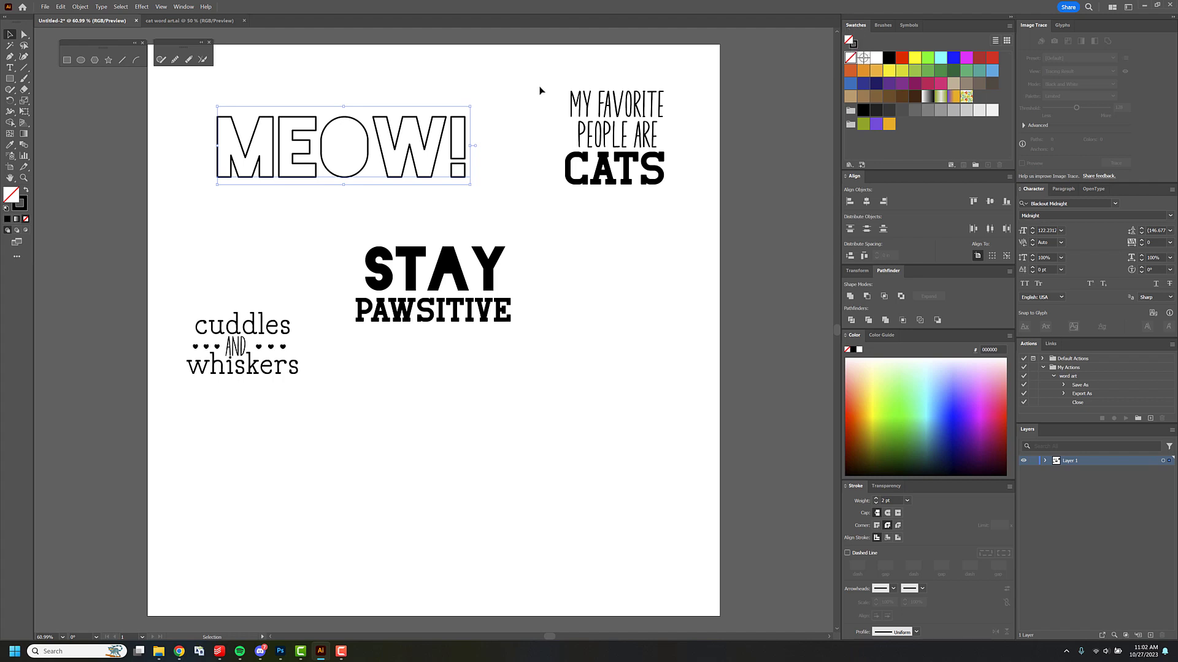
Try a 12 pt stroke on the MEOW! text, return it to 2 pt, and compare the miter and round corner joins.
{"action": "left_click", "coordinate": [856, 46]}
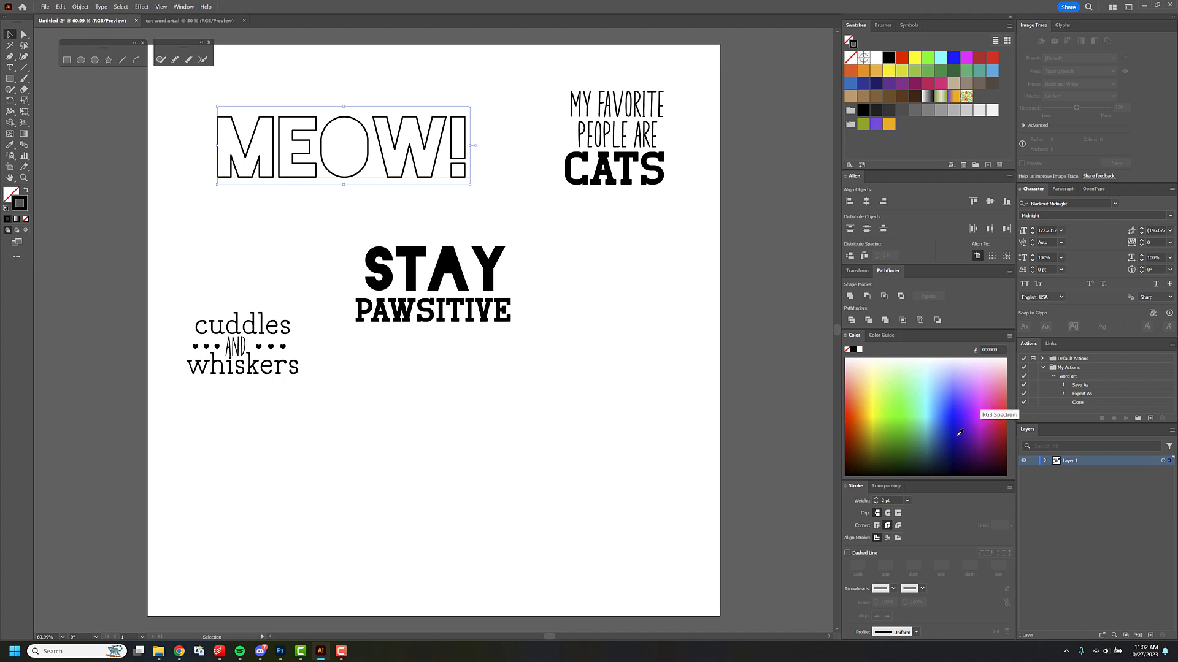
{"action": "left_click", "coordinate": [907, 500]}
{"action": "left_click", "coordinate": [931, 412]}
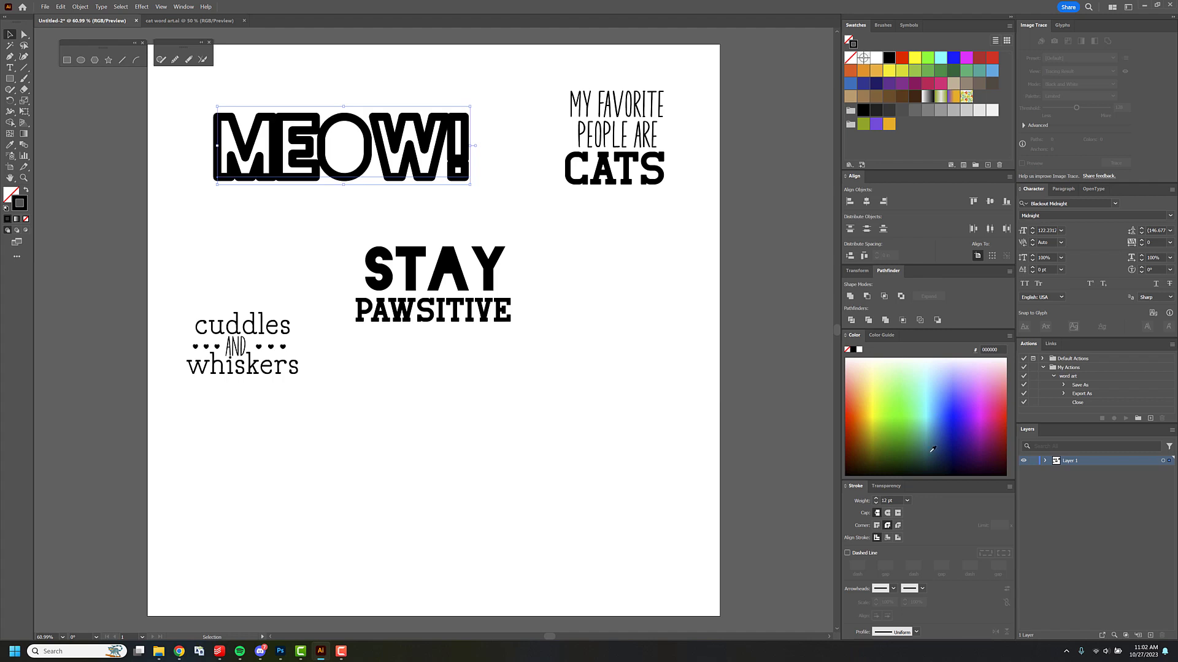
{"action": "left_click", "coordinate": [907, 500]}
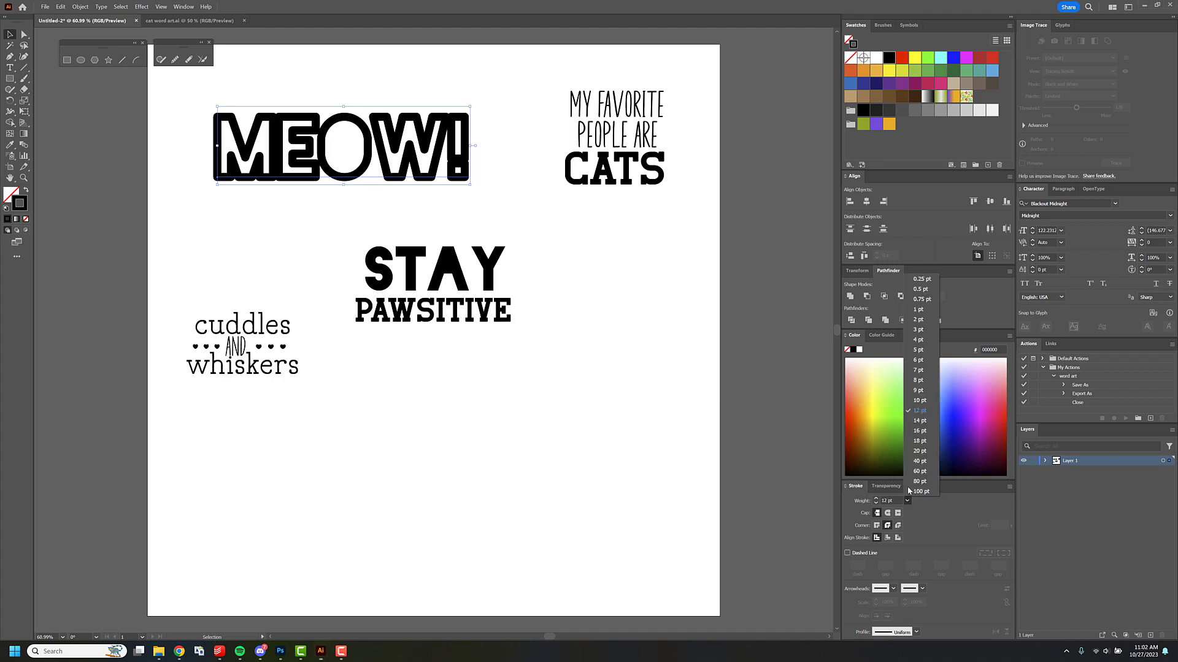
{"action": "left_click", "coordinate": [924, 326]}
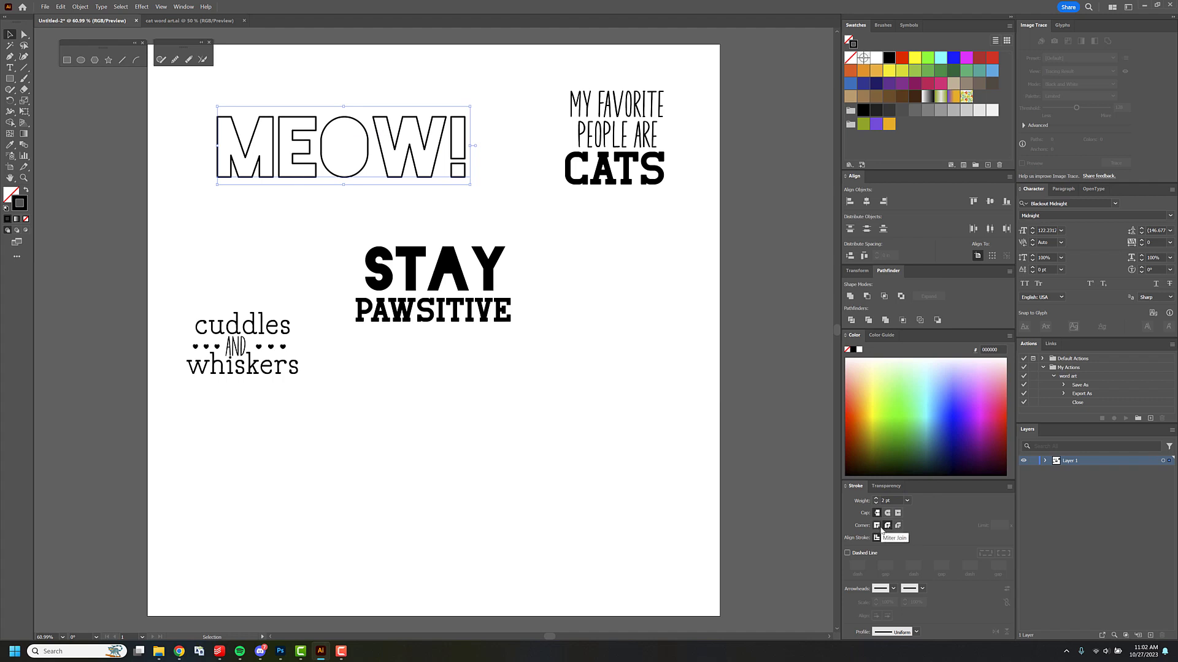
{"action": "left_click", "coordinate": [879, 527]}
{"action": "left_click", "coordinate": [887, 526]}
Check the font of the word cuddles and select the row of hearts beside AND.
{"action": "left_click", "coordinate": [253, 333]}
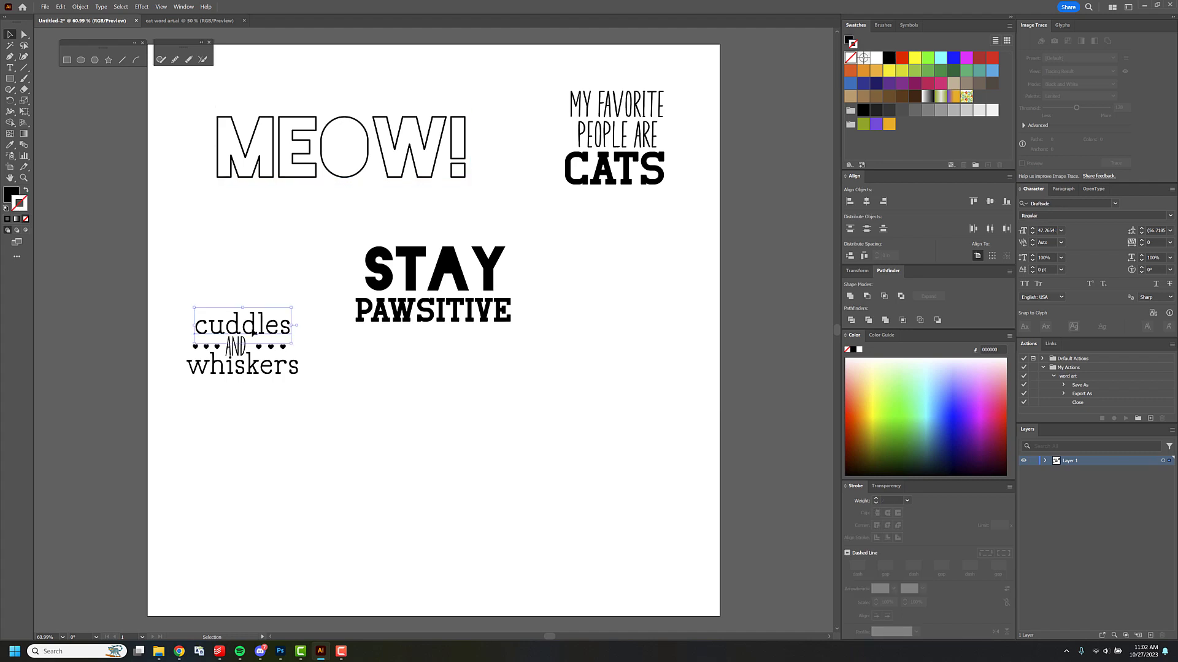
{"action": "left_click", "coordinate": [1041, 205]}
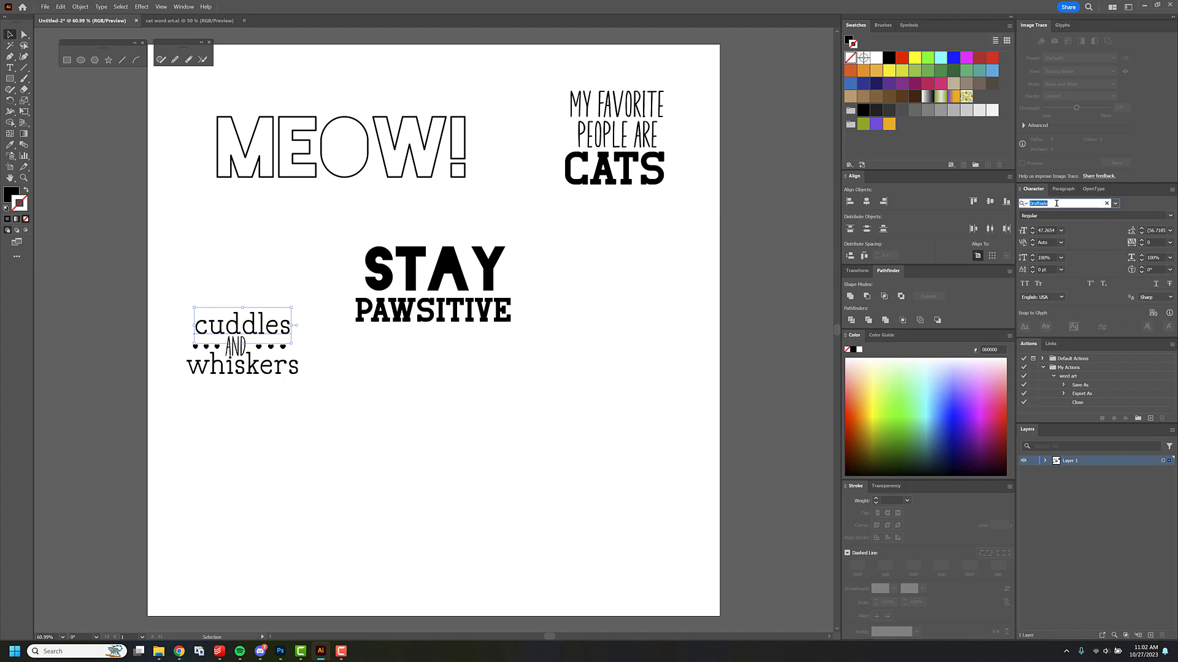
{"action": "left_click", "coordinate": [307, 348]}
{"action": "left_click", "coordinate": [283, 348]}
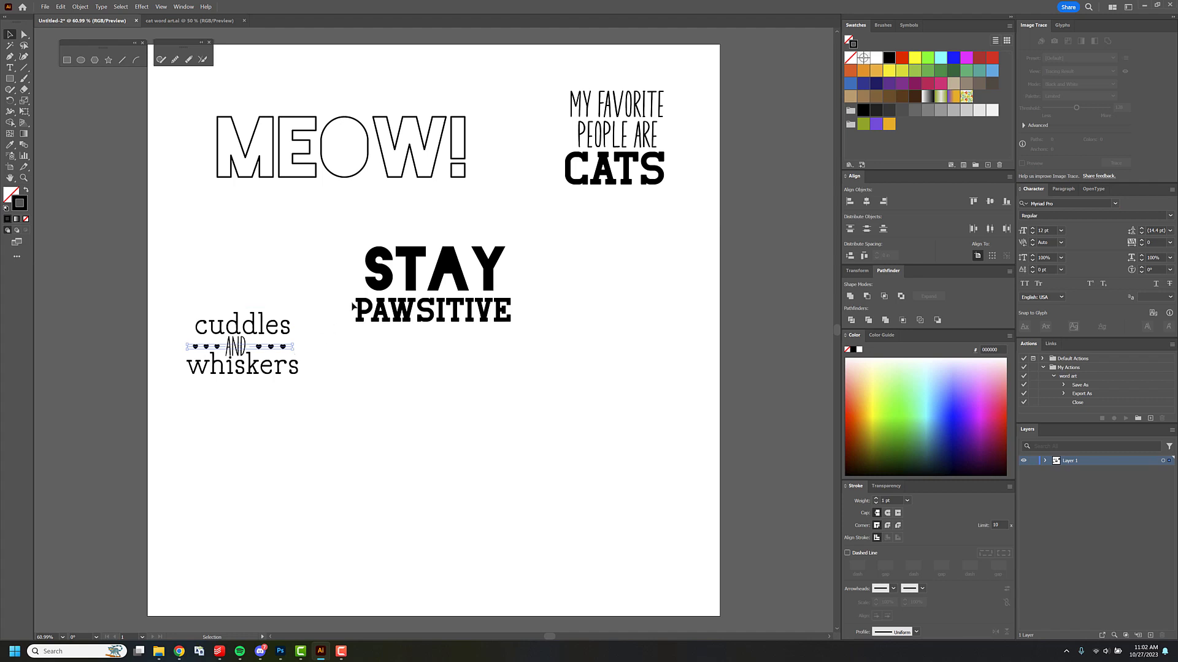
Shift MEOW!, STAY PAWSITIVE, and the MY FAVORITE PEOPLE ARE CATS quote up and left to free space below.
{"action": "left_click_drag", "start_coordinate": [410, 148], "coordinate": [382, 127]}
{"action": "left_click_drag", "start_coordinate": [472, 309], "coordinate": [450, 268]}
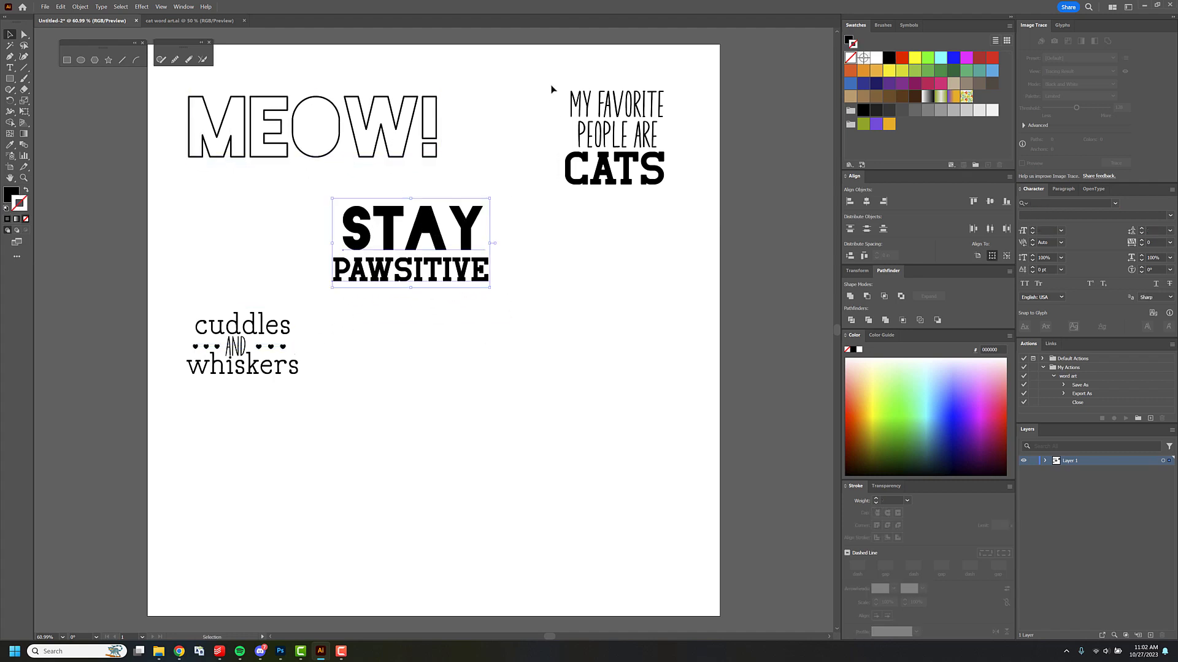
{"action": "left_click_drag", "start_coordinate": [655, 163], "coordinate": [635, 144]}
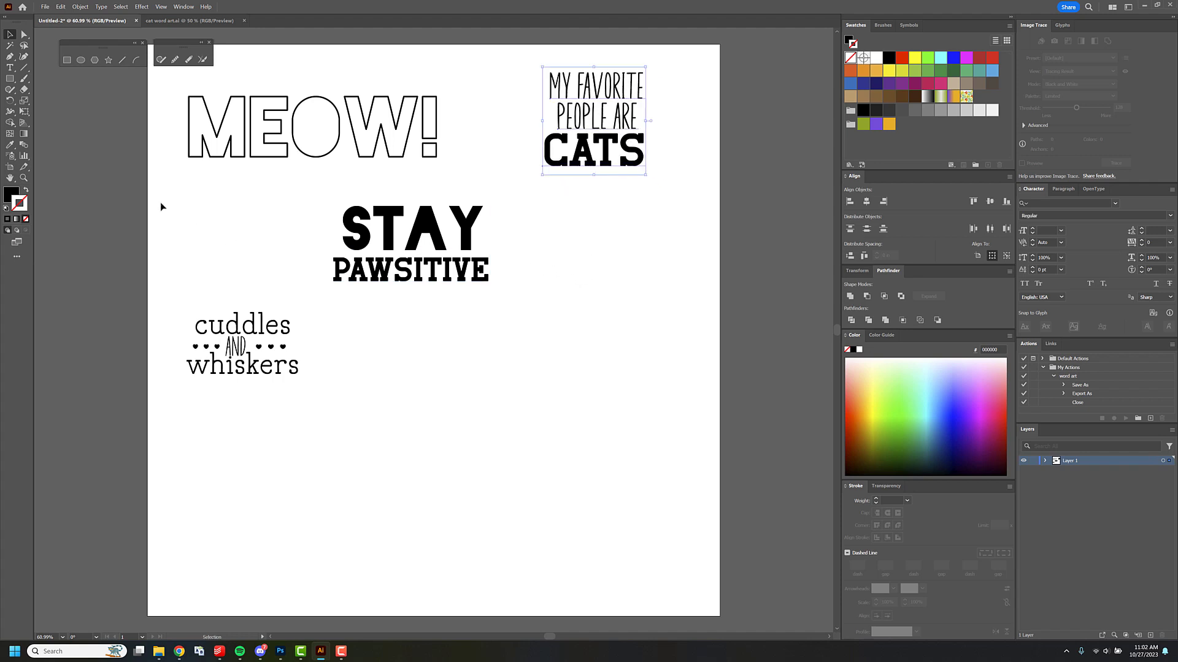
Draw a large circle with the Ellipse tool in the empty area below STAY PAWSITIVE and shift it slightly left.
{"action": "left_click", "coordinate": [14, 83]}
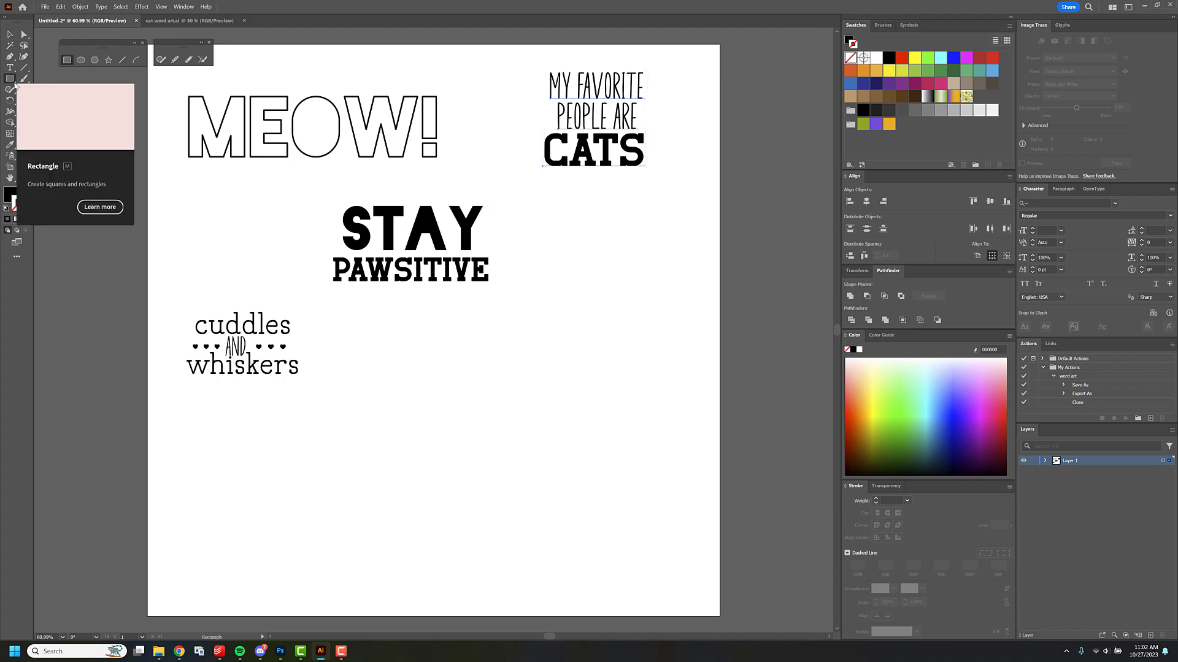
{"action": "left_click_drag", "start_coordinate": [11, 80], "coordinate": [49, 101]}
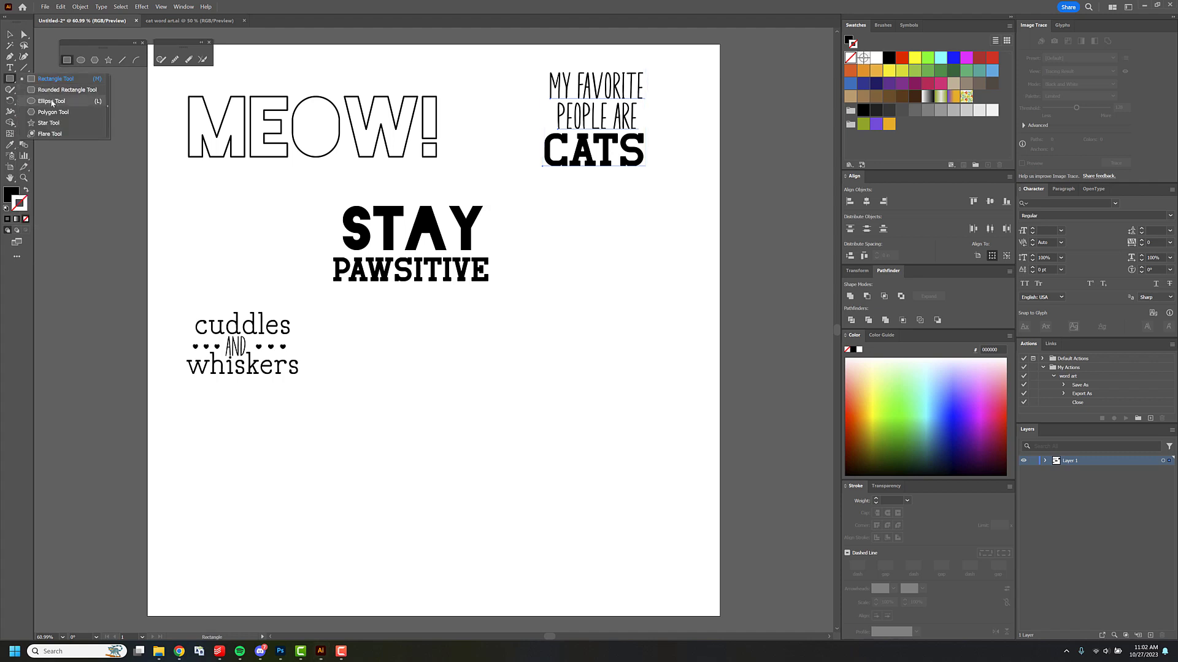
{"action": "left_click_drag", "start_coordinate": [453, 338], "coordinate": [658, 502]}
{"action": "key", "text": "v"}
{"action": "left_click_drag", "start_coordinate": [588, 440], "coordinate": [549, 438]}
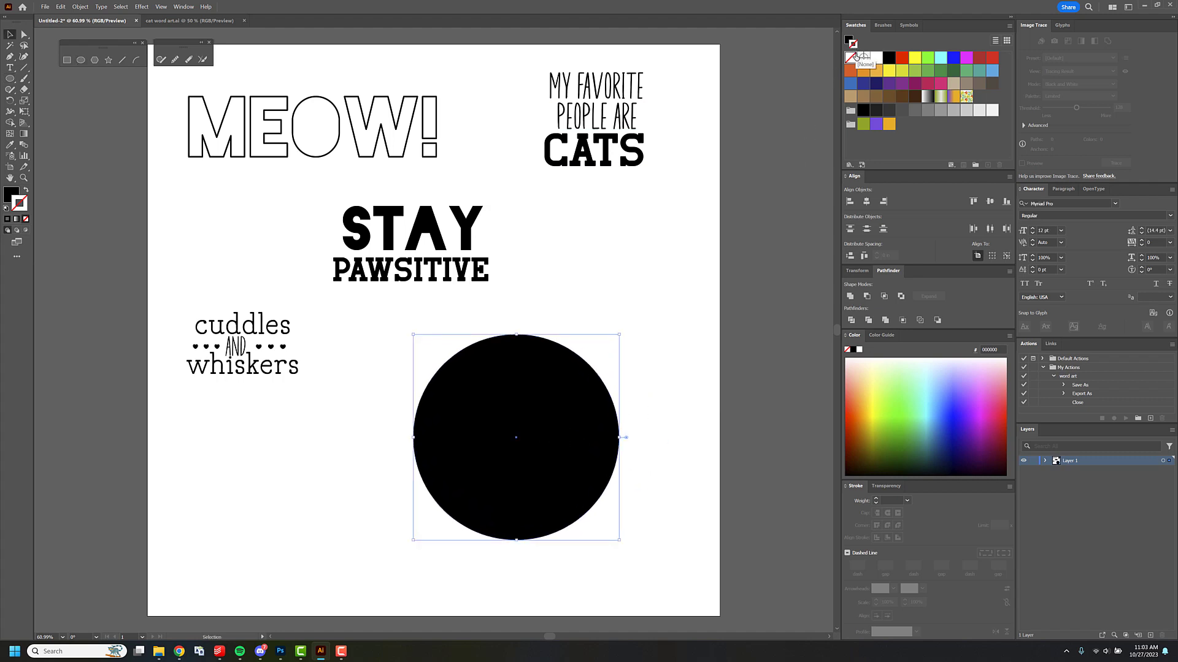
Give the circle a black 2 pt stroke and no fill.
{"action": "left_click", "coordinate": [889, 57]}
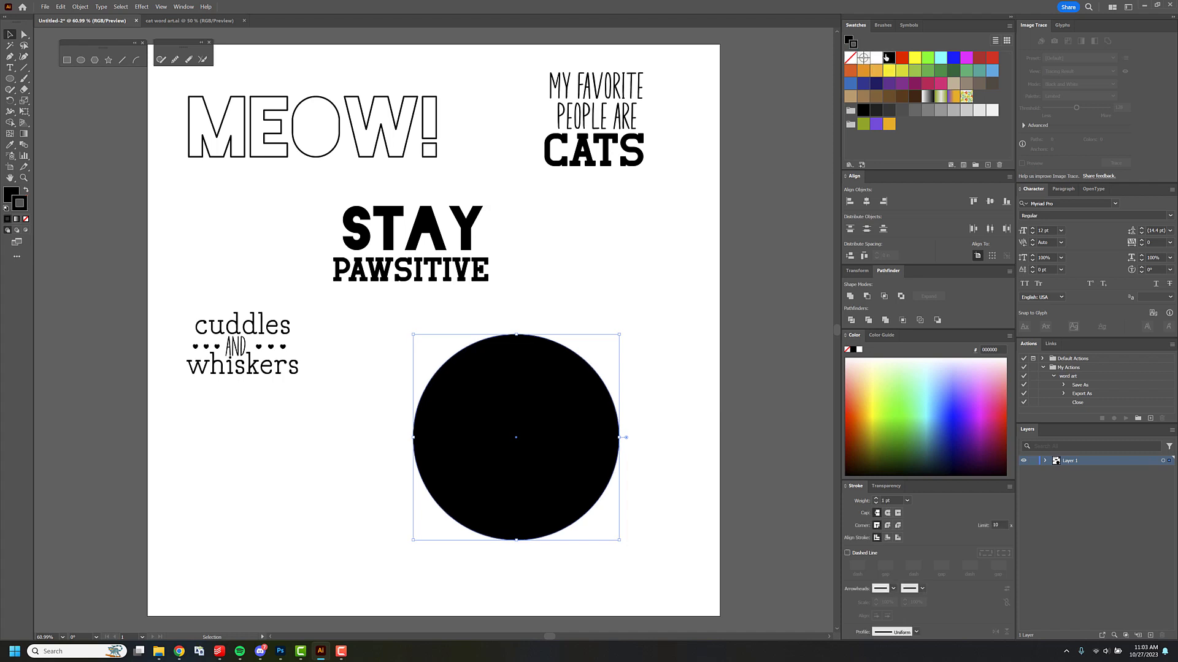
{"action": "left_click", "coordinate": [850, 57]}
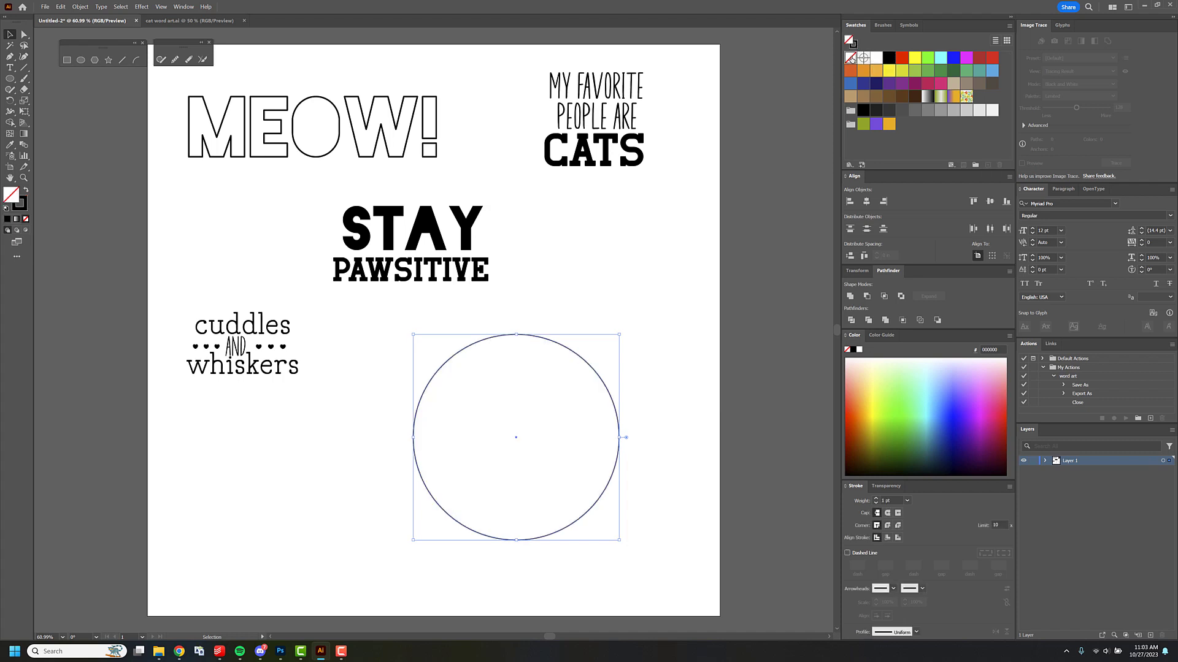
{"action": "left_click", "coordinate": [907, 500]}
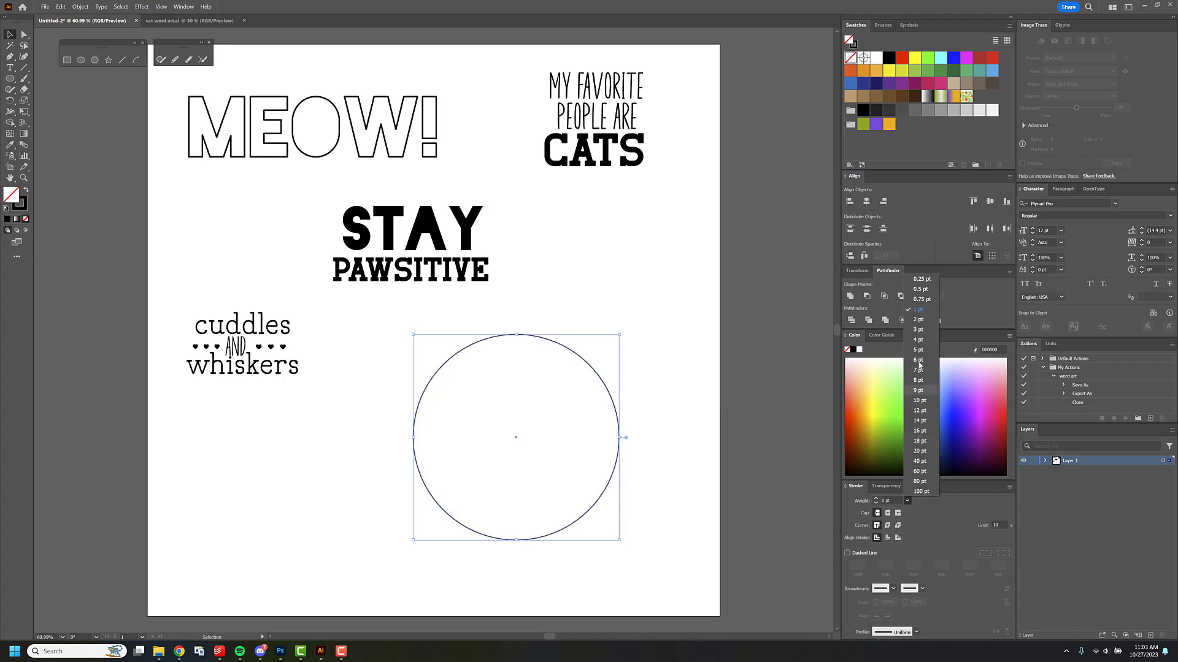
{"action": "left_click", "coordinate": [919, 325]}
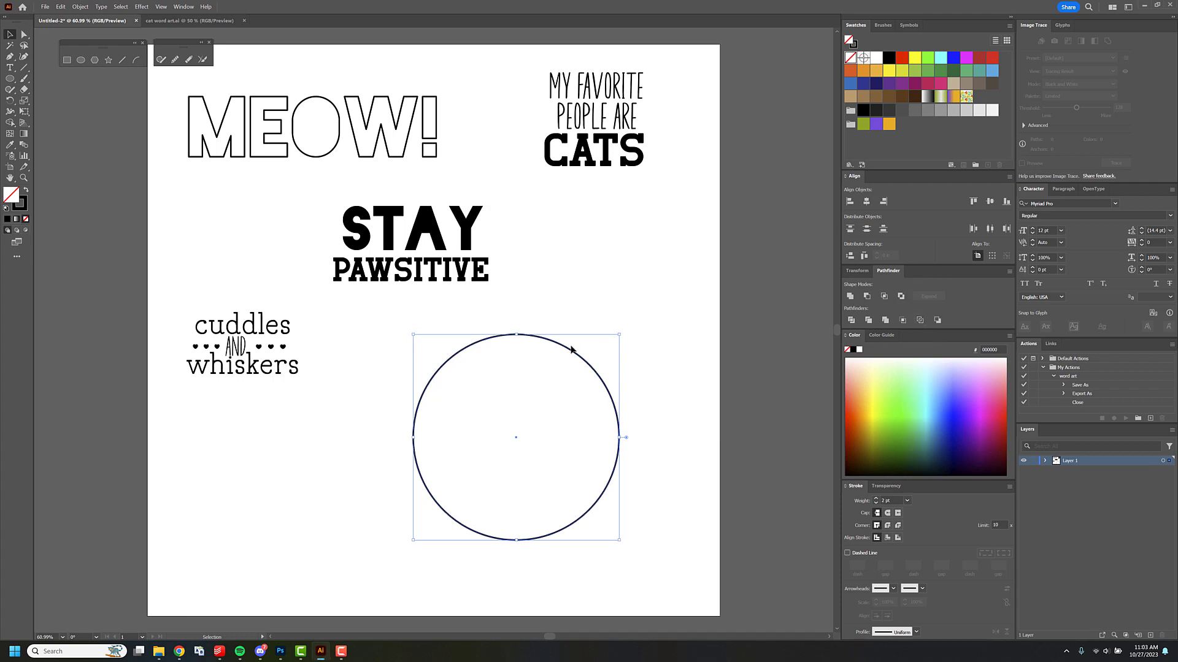
Nudge the circle outline slightly down and paste a copy of it on the artboard.
{"action": "left_click_drag", "start_coordinate": [571, 350], "coordinate": [571, 354]}
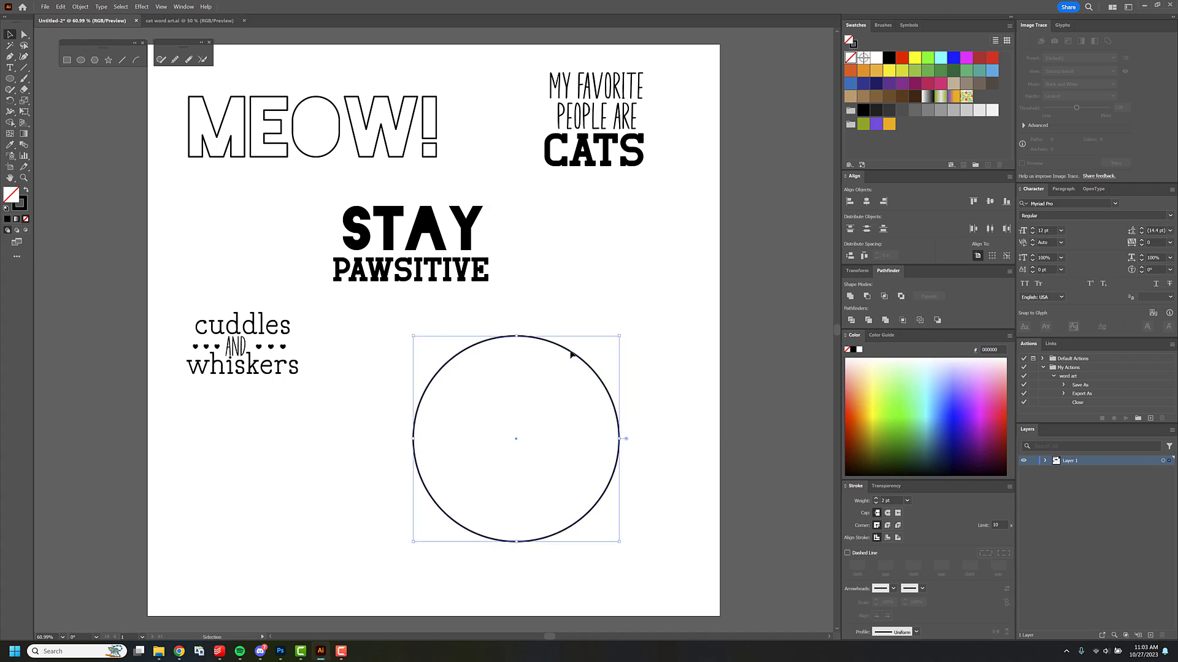
{"action": "key", "text": "ctrl+c"}
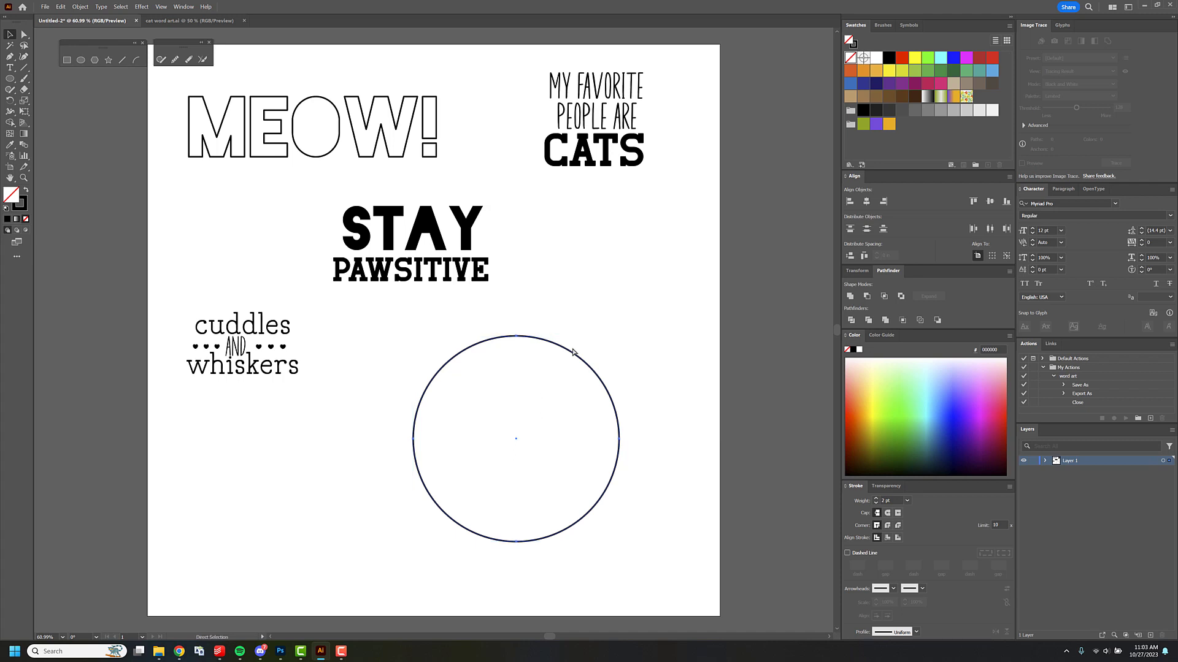
{"action": "key", "text": "ctrl+v"}
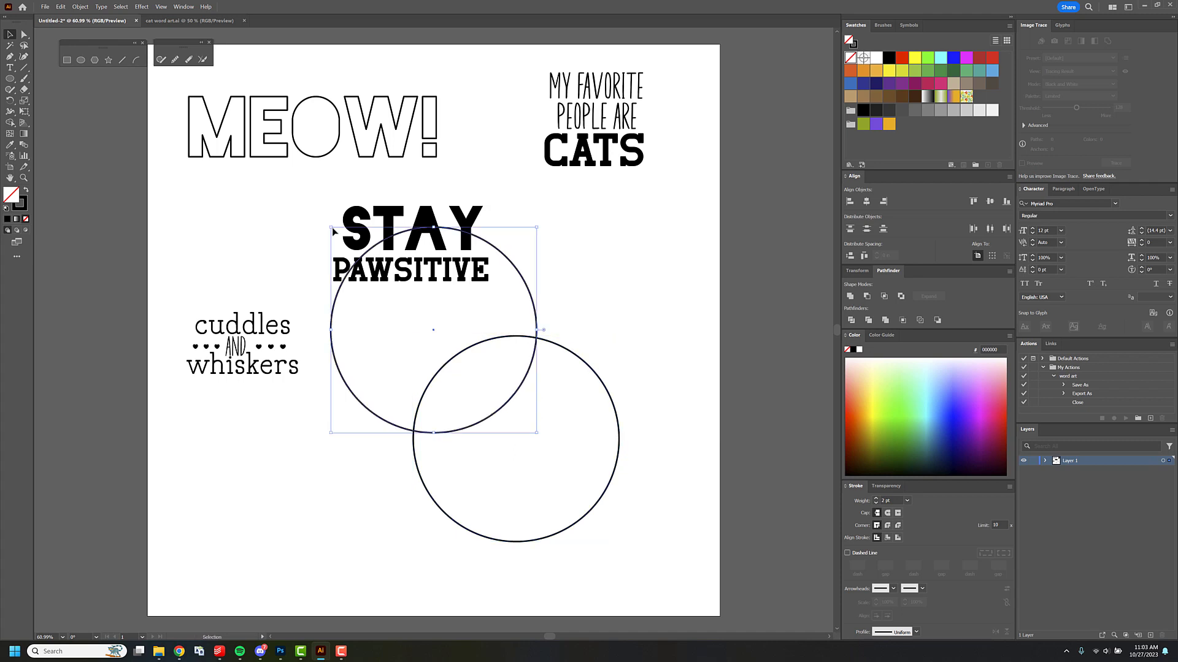
Shrink the pasted circle and fit it just inside the large circle, leaving a narrow gap between the two outlines.
{"action": "left_click_drag", "start_coordinate": [331, 228], "coordinate": [359, 256]}
{"action": "left_click_drag", "start_coordinate": [504, 279], "coordinate": [564, 367]}
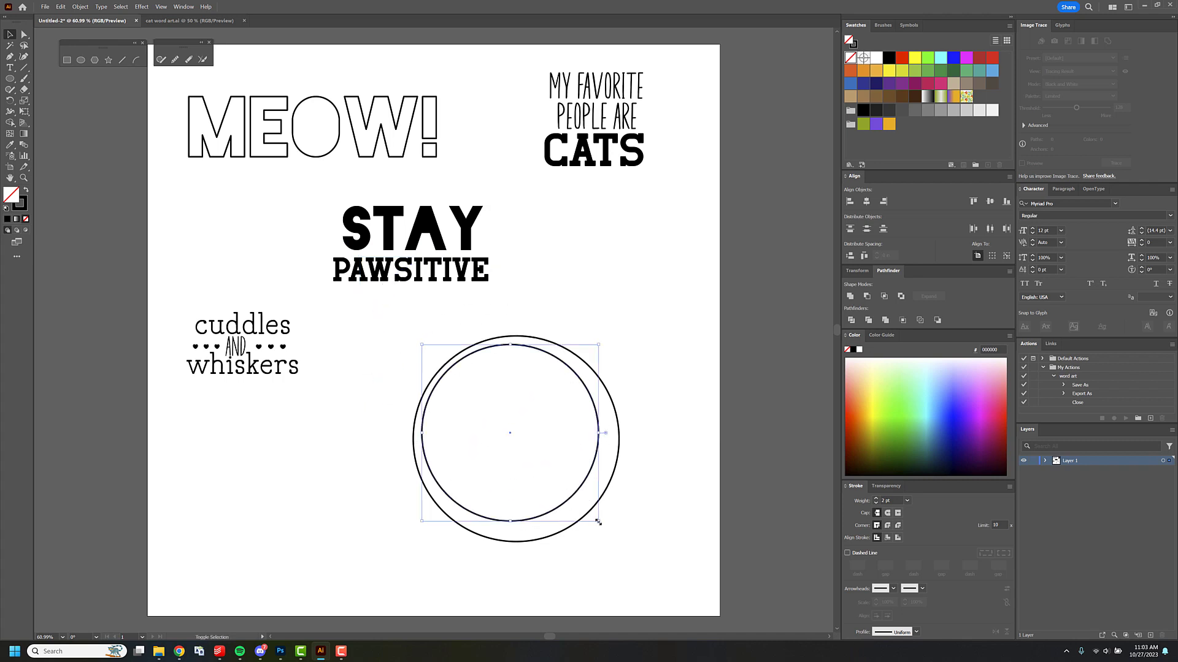
{"action": "left_click_drag", "start_coordinate": [599, 521], "coordinate": [613, 535]}
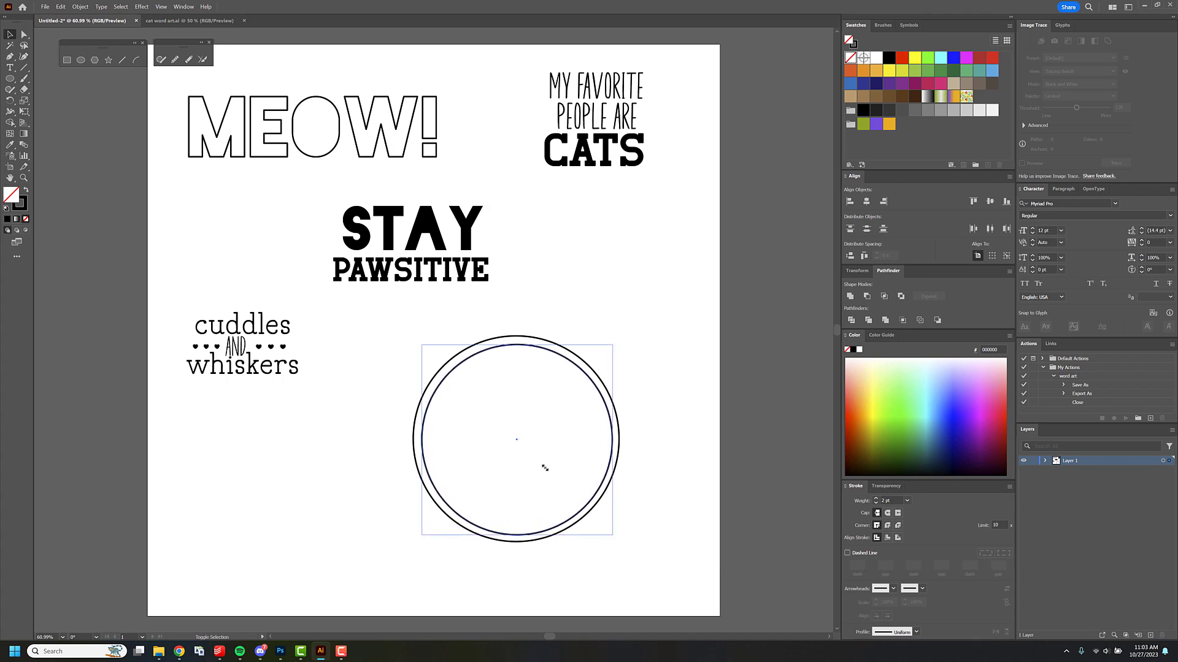
{"action": "left_click_drag", "start_coordinate": [422, 347], "coordinate": [421, 346]}
Align both circles to each other's horizontal and vertical centers, and deselect them.
{"action": "left_click_drag", "start_coordinate": [495, 317], "coordinate": [533, 388]}
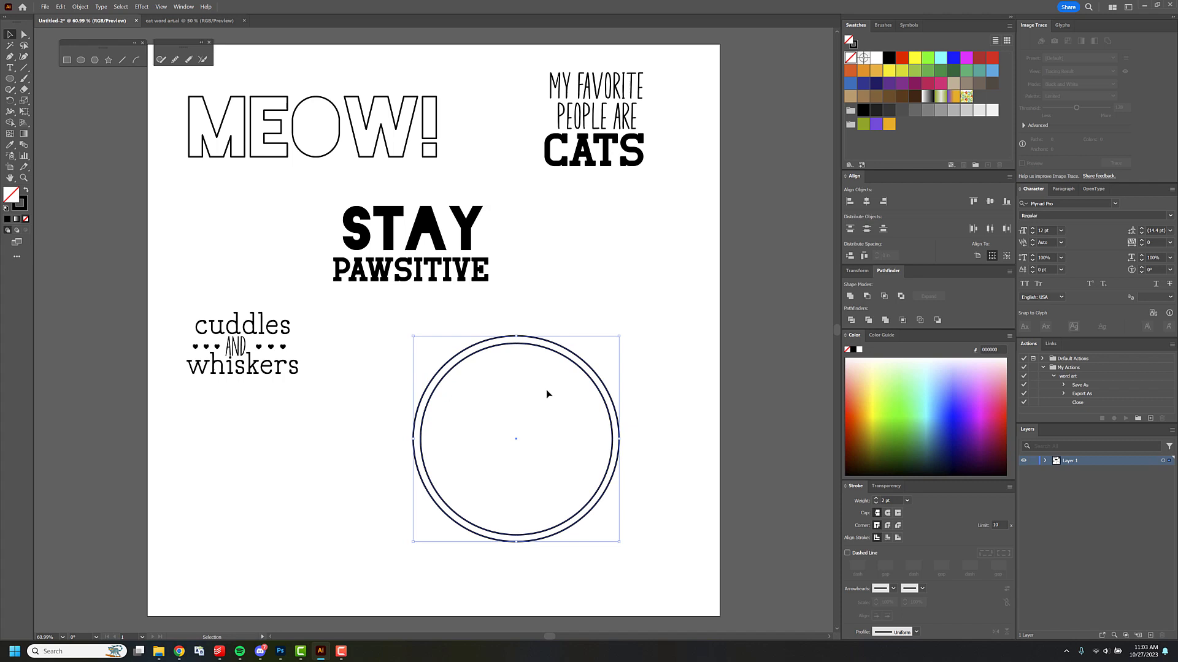
{"action": "left_click", "coordinate": [866, 201]}
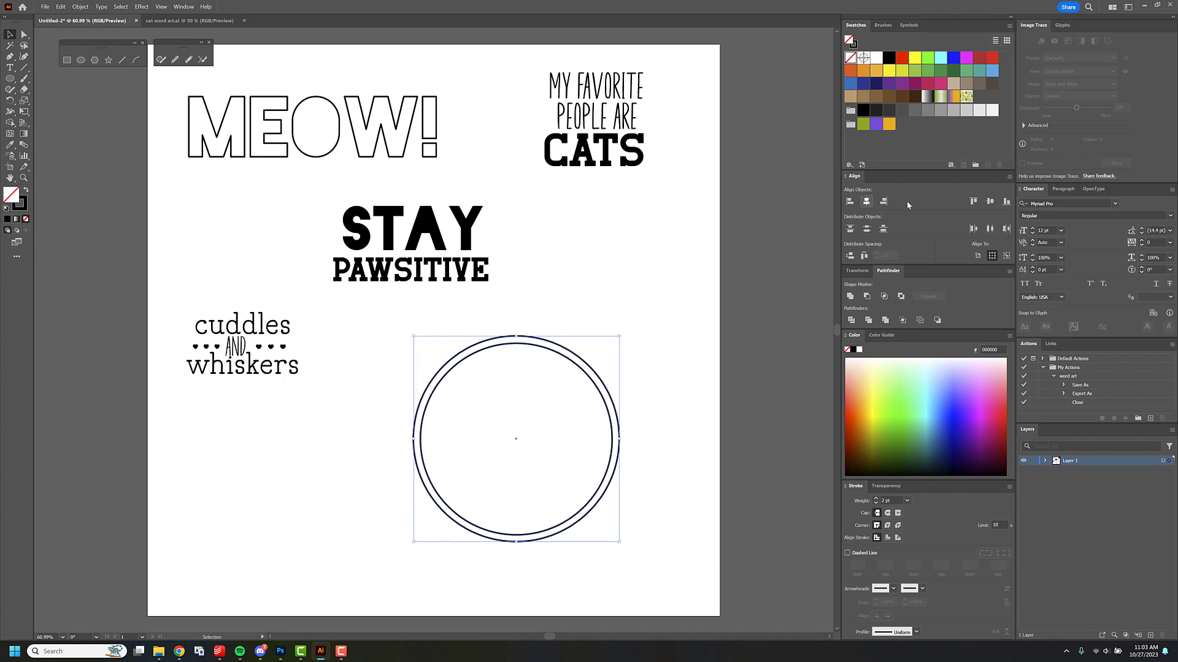
{"action": "left_click", "coordinate": [990, 203]}
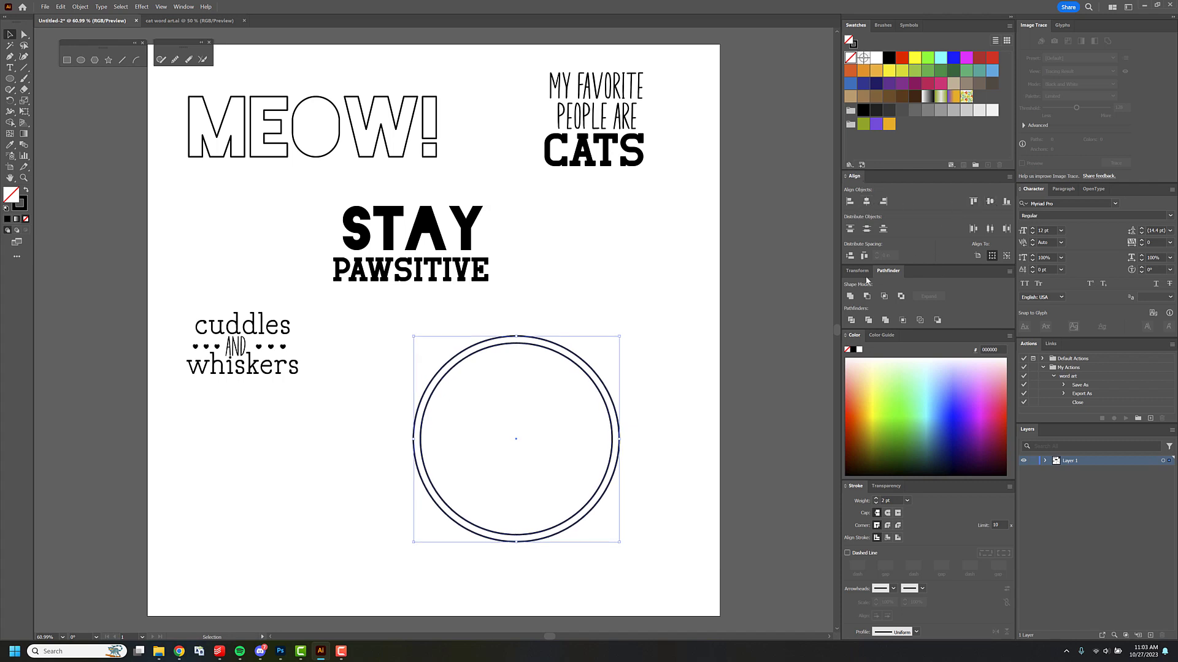
{"action": "left_click", "coordinate": [614, 305]}
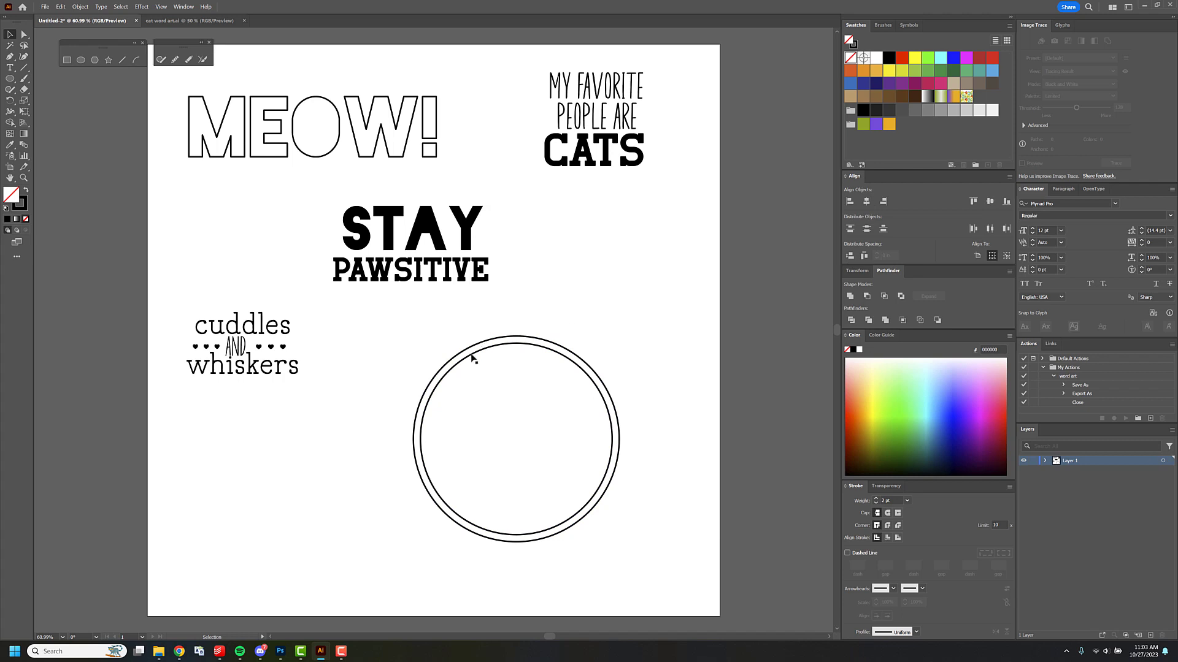
Paste another circle copy, shrink it, and center it inside the two rings with a wider gap for text.
{"action": "key", "text": "ctrl+v"}
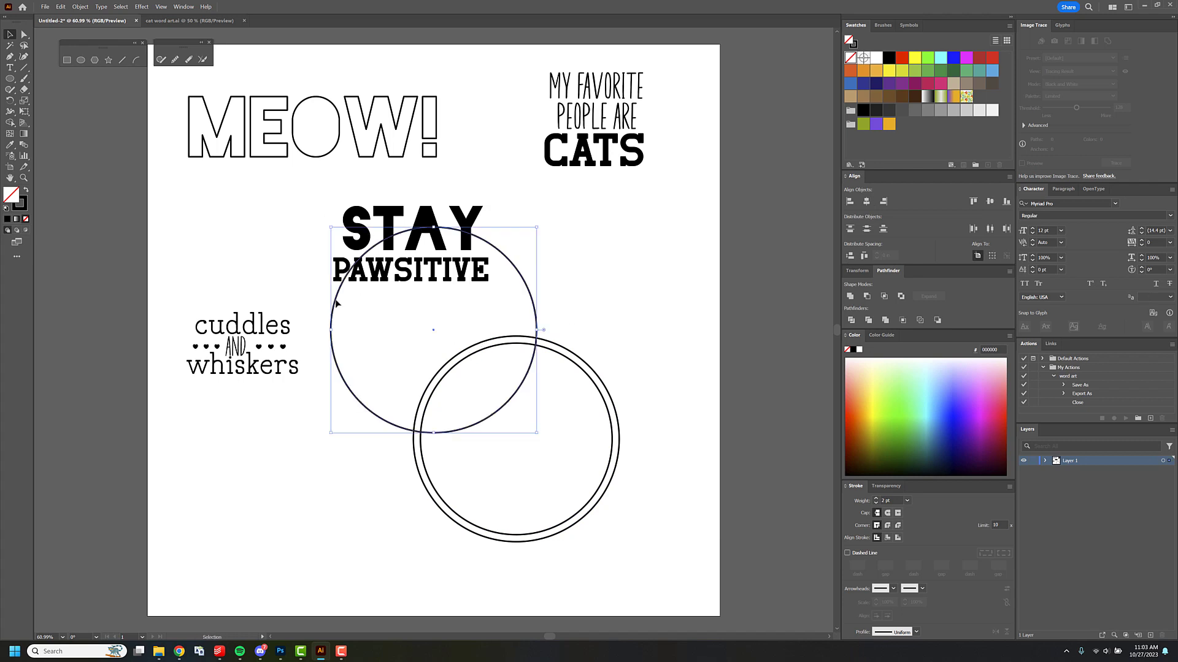
{"action": "left_click_drag", "start_coordinate": [337, 289], "coordinate": [422, 370]}
{"action": "left_click_drag", "start_coordinate": [622, 310], "coordinate": [575, 383]}
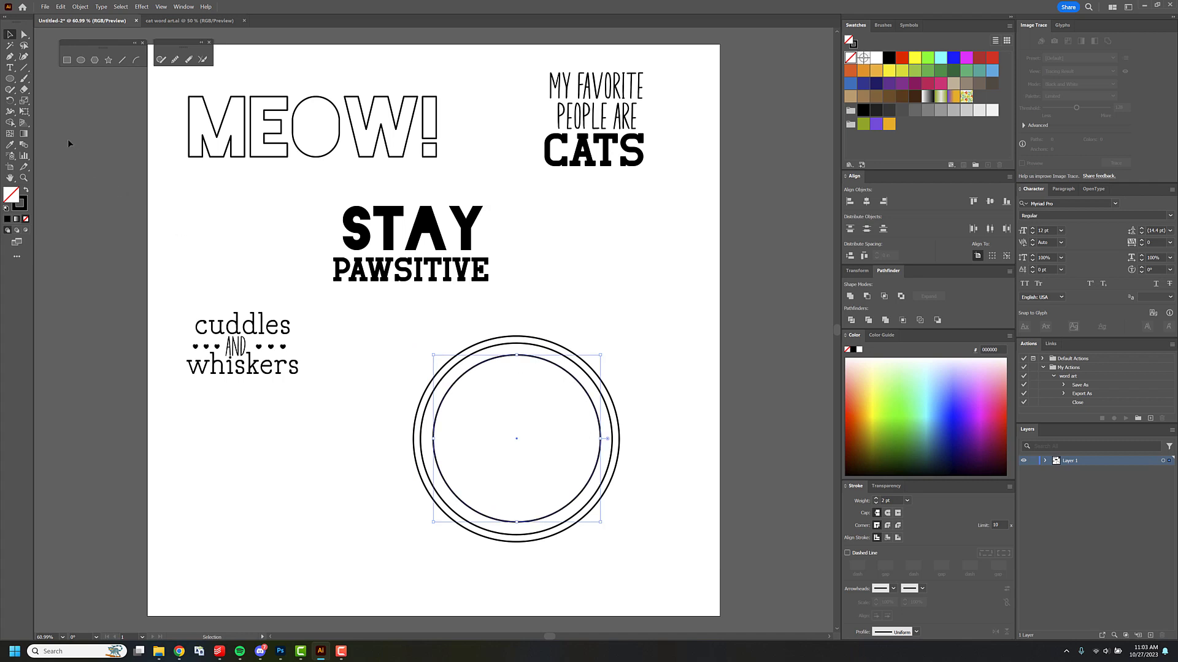
Use the Type on a Path tool to add the text "this was a great day" along the innermost circle.
{"action": "left_click", "coordinate": [11, 69]}
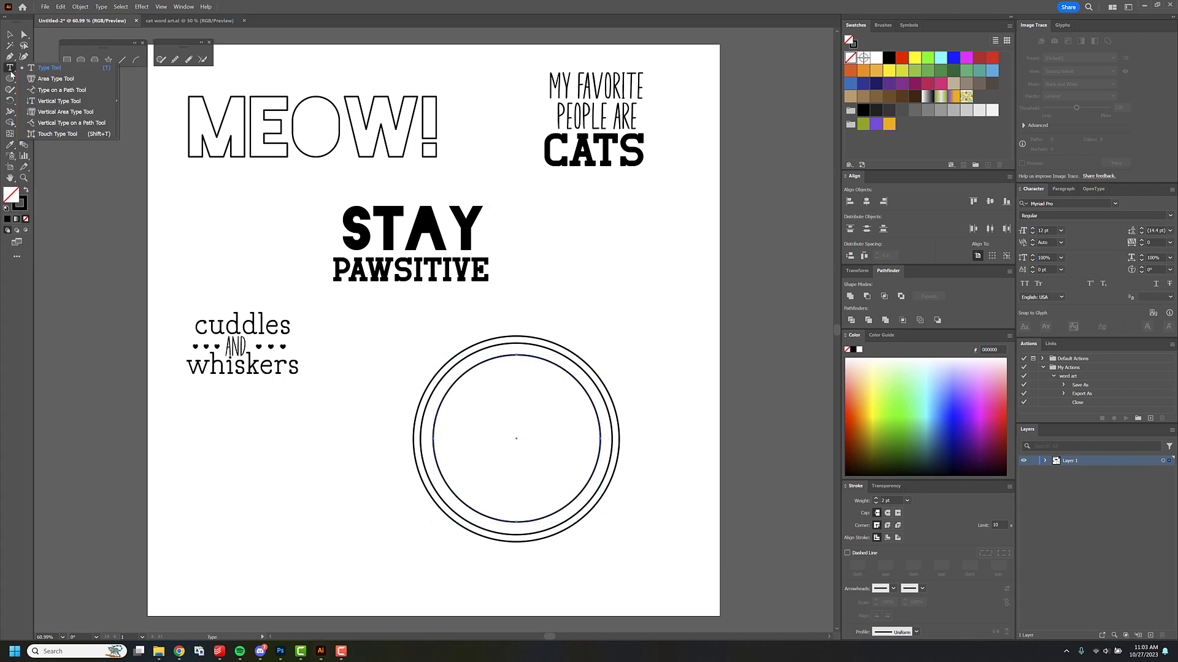
{"action": "left_click", "coordinate": [57, 90]}
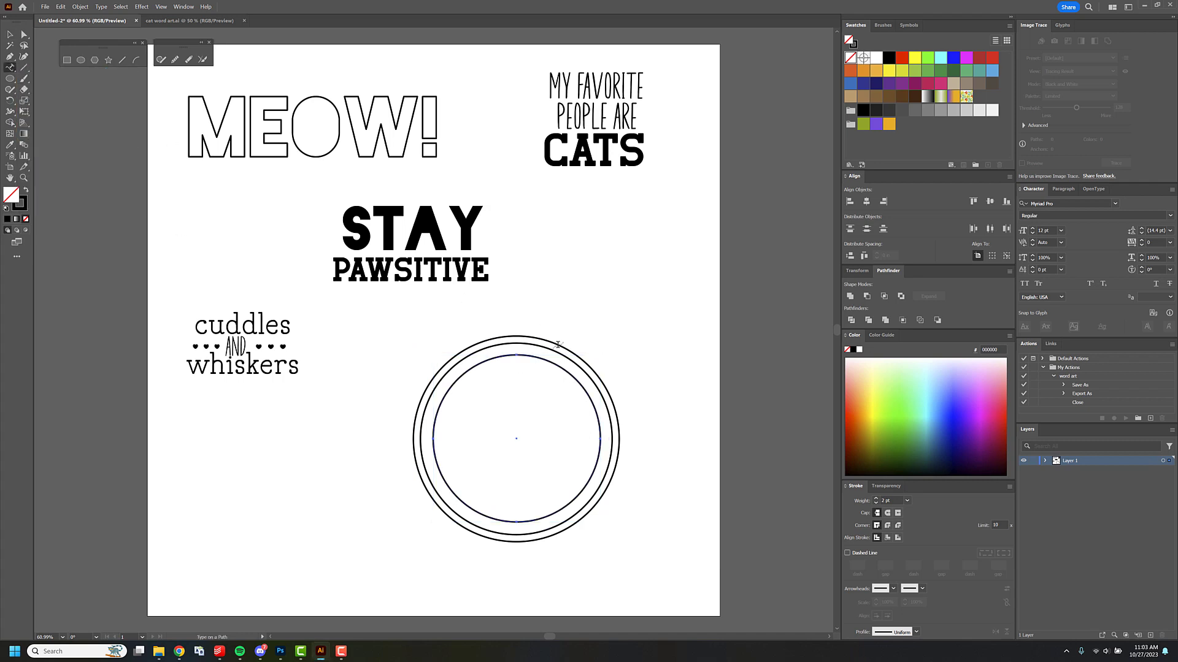
{"action": "left_click", "coordinate": [523, 356]}
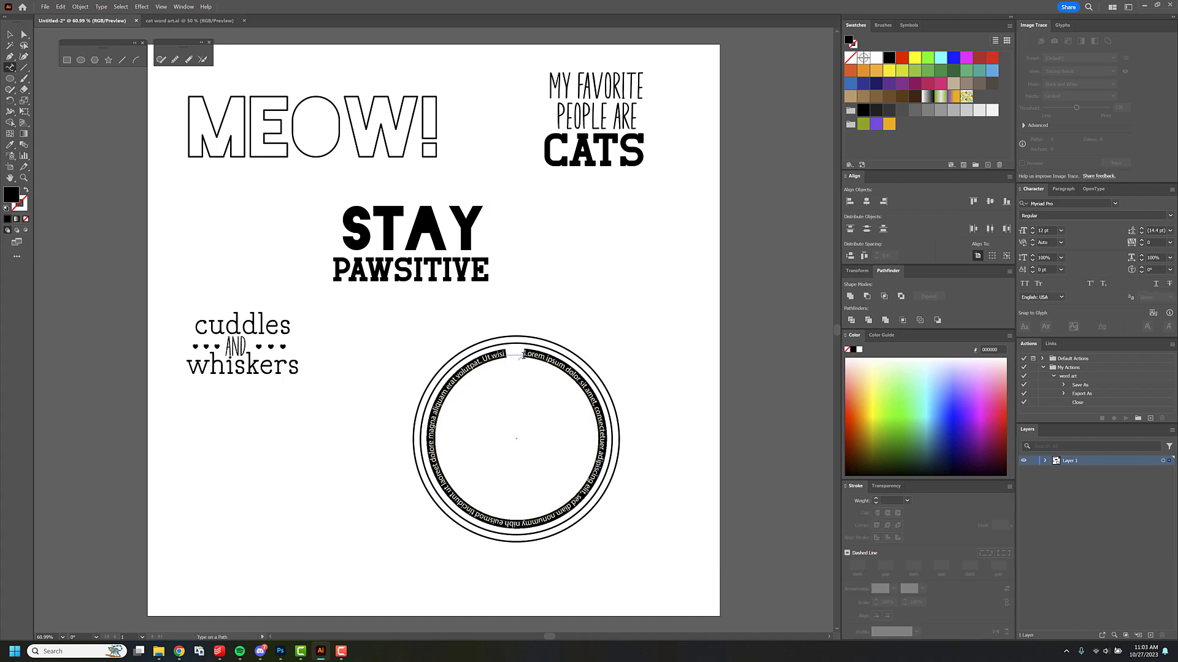
{"action": "type", "text": "this was"}
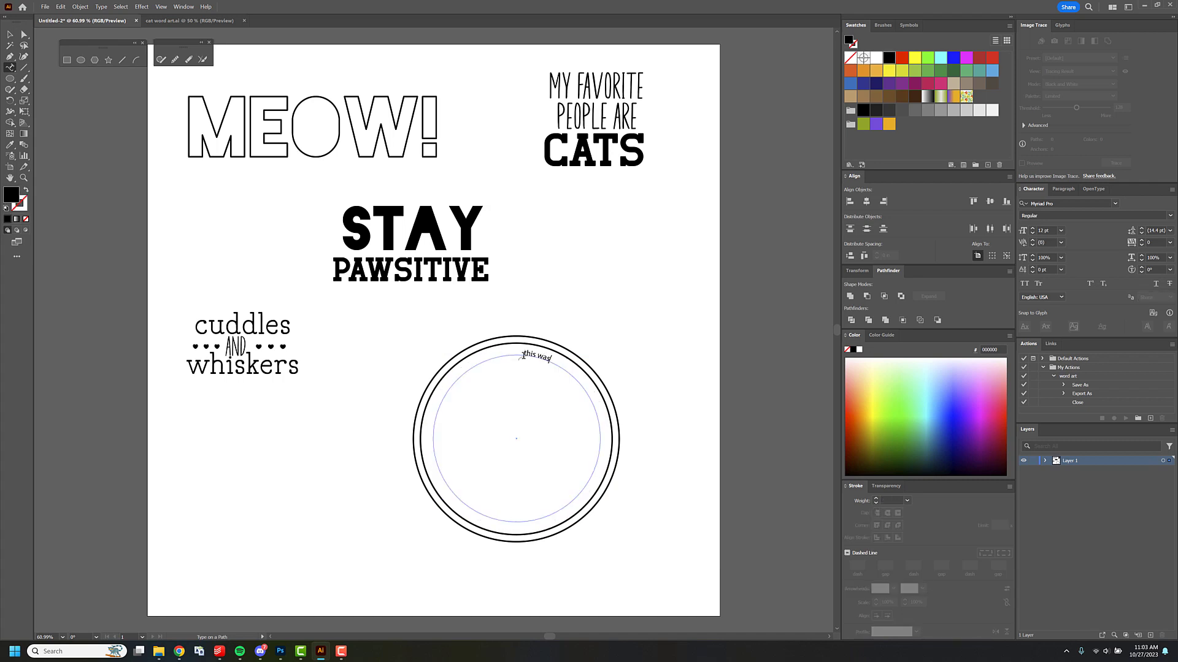
{"action": "type", "text": " a great day"}
{"action": "key", "text": "Escape"}
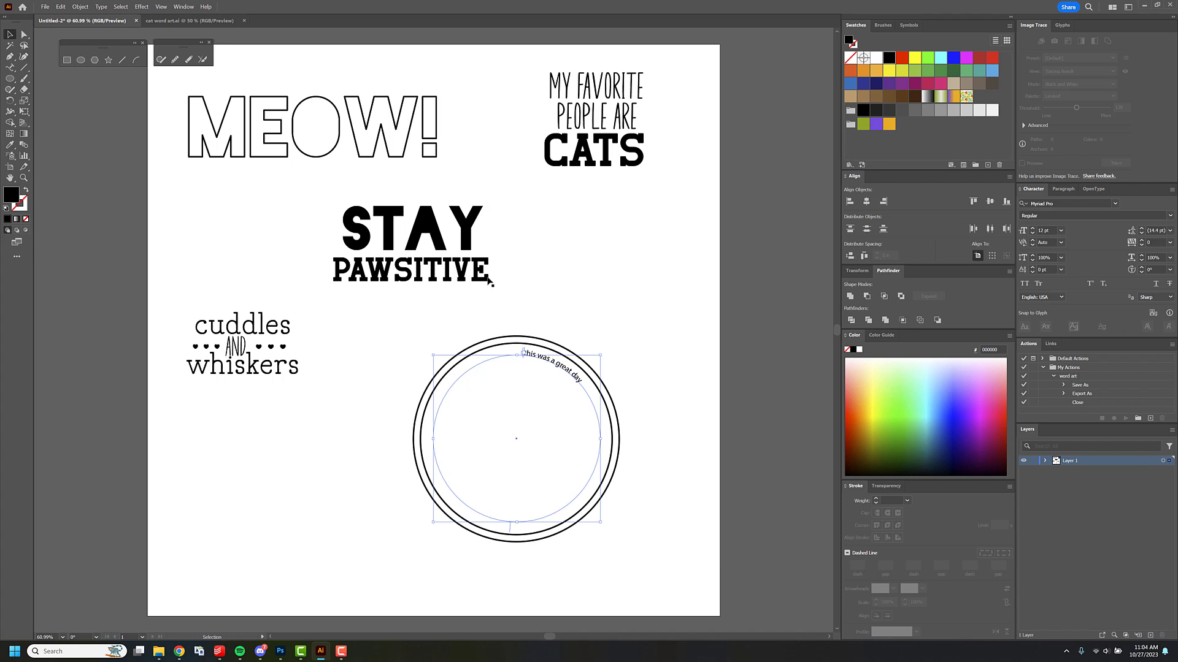
Check the font of the word CATS and apply Retro Grade to the circular text.
{"action": "left_click", "coordinate": [569, 164]}
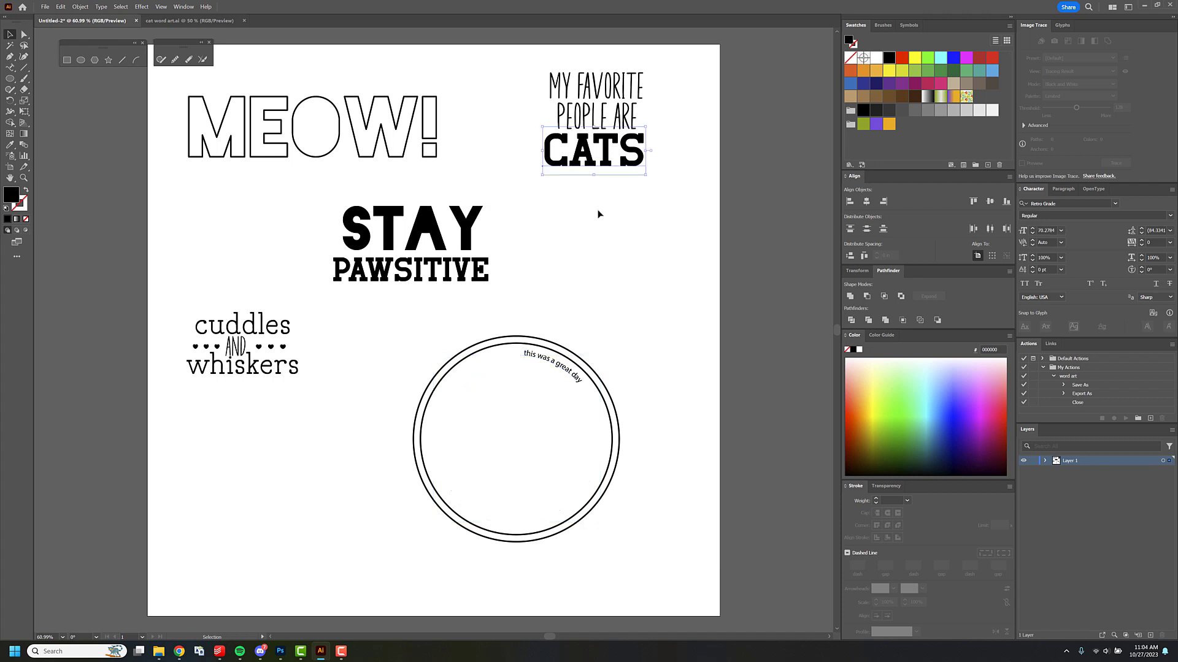
{"action": "left_click", "coordinate": [573, 375]}
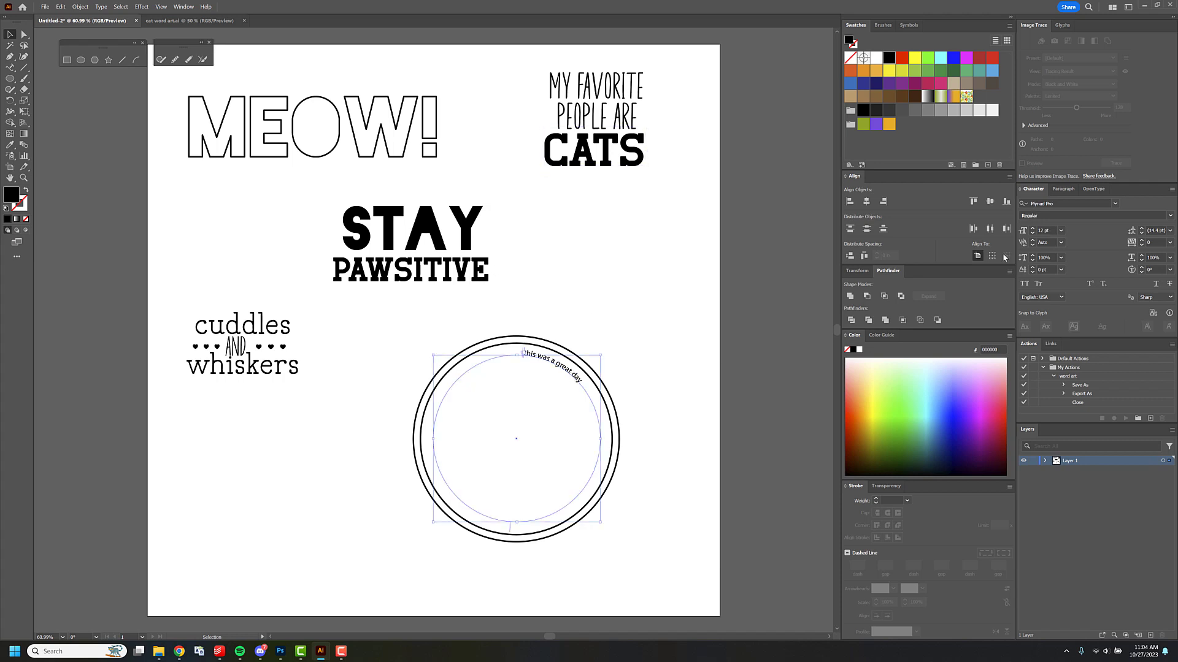
{"action": "left_click", "coordinate": [1070, 203]}
{"action": "type", "text": "retro grade"}
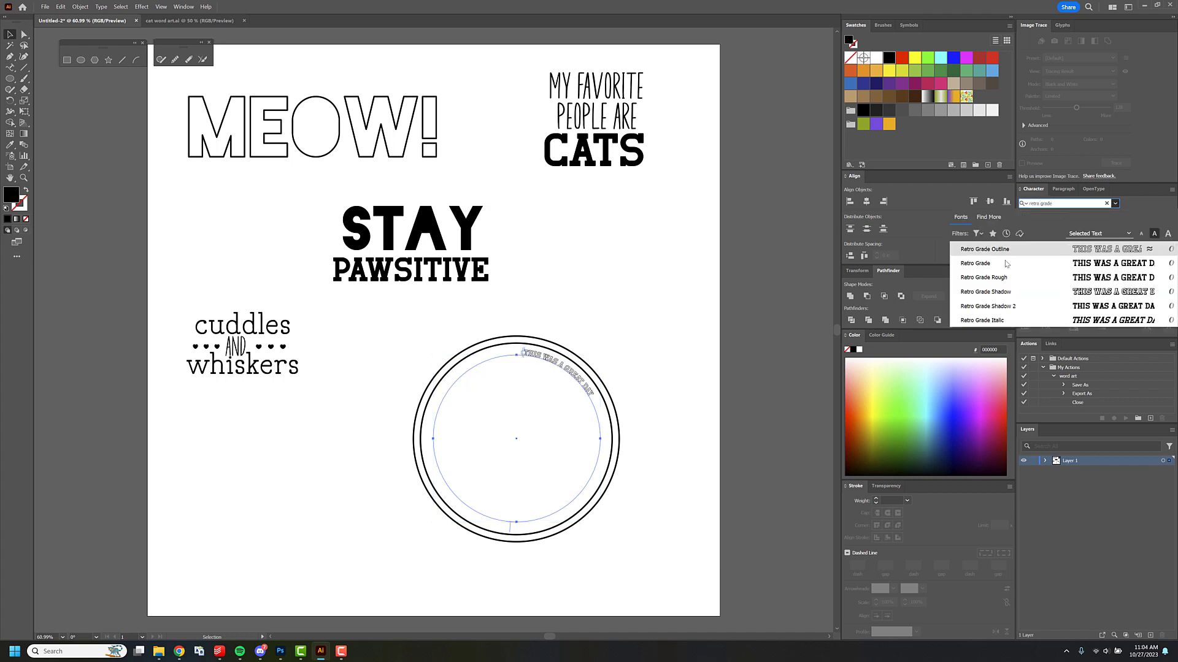
{"action": "left_click", "coordinate": [981, 263]}
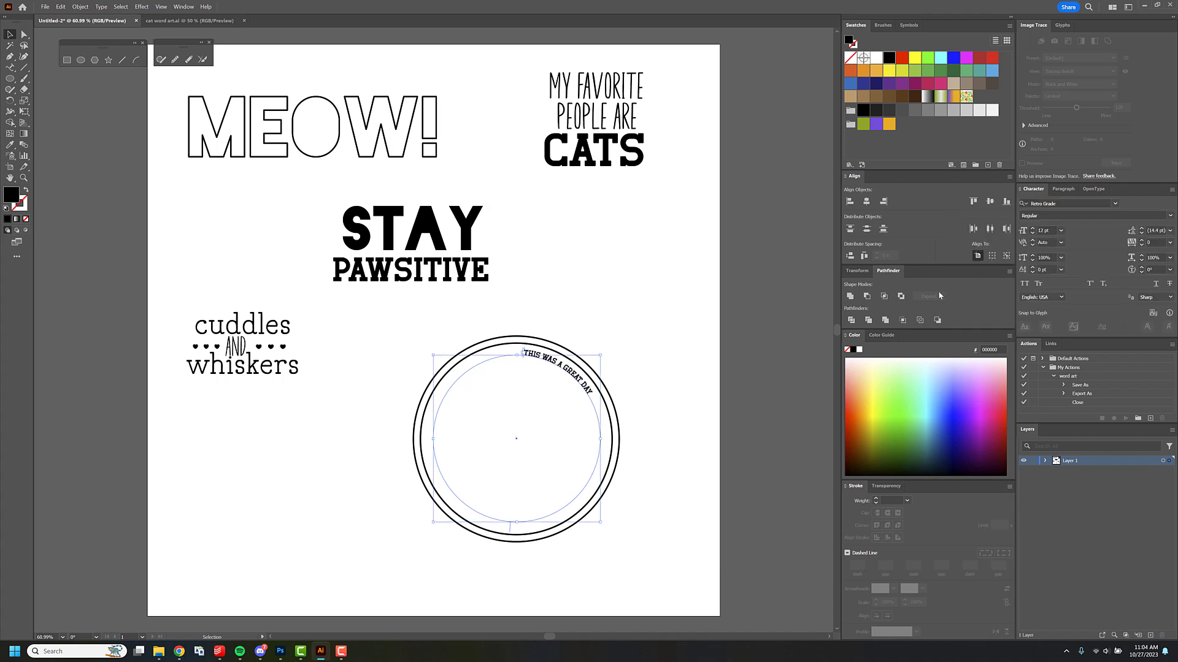
Set the circular text to 18 pt with its path scaled down slightly, and shift it slightly right inside the rings.
{"action": "left_click", "coordinate": [1061, 231]}
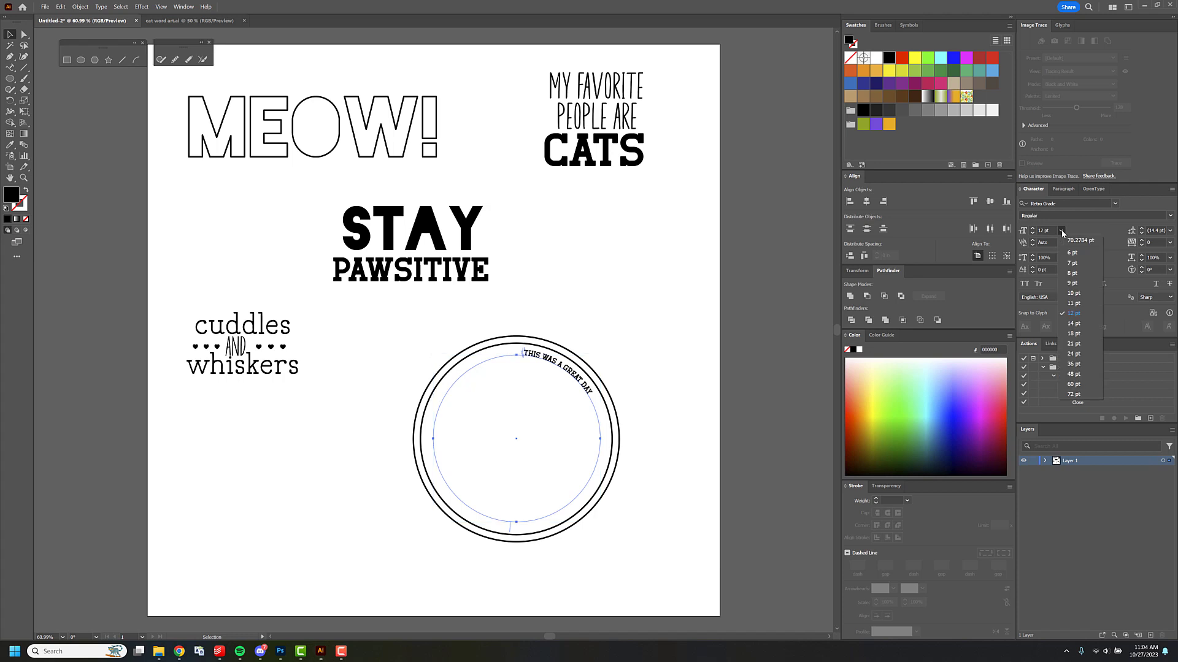
{"action": "left_click", "coordinate": [1080, 333]}
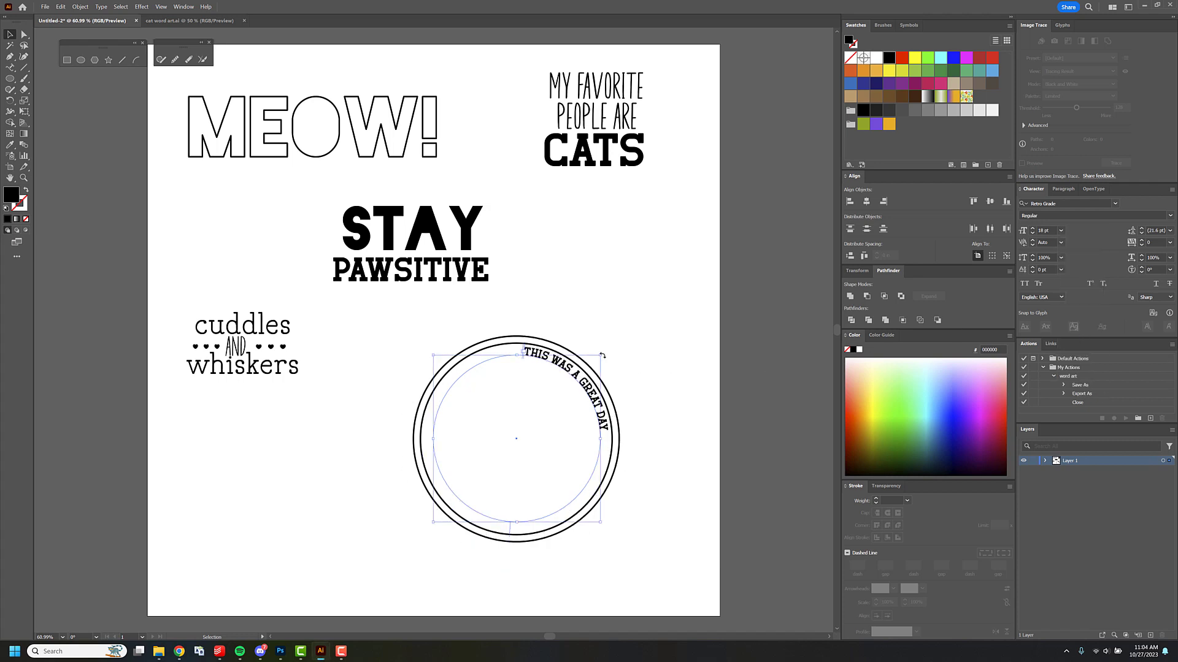
{"action": "left_click_drag", "start_coordinate": [601, 357], "coordinate": [594, 361]}
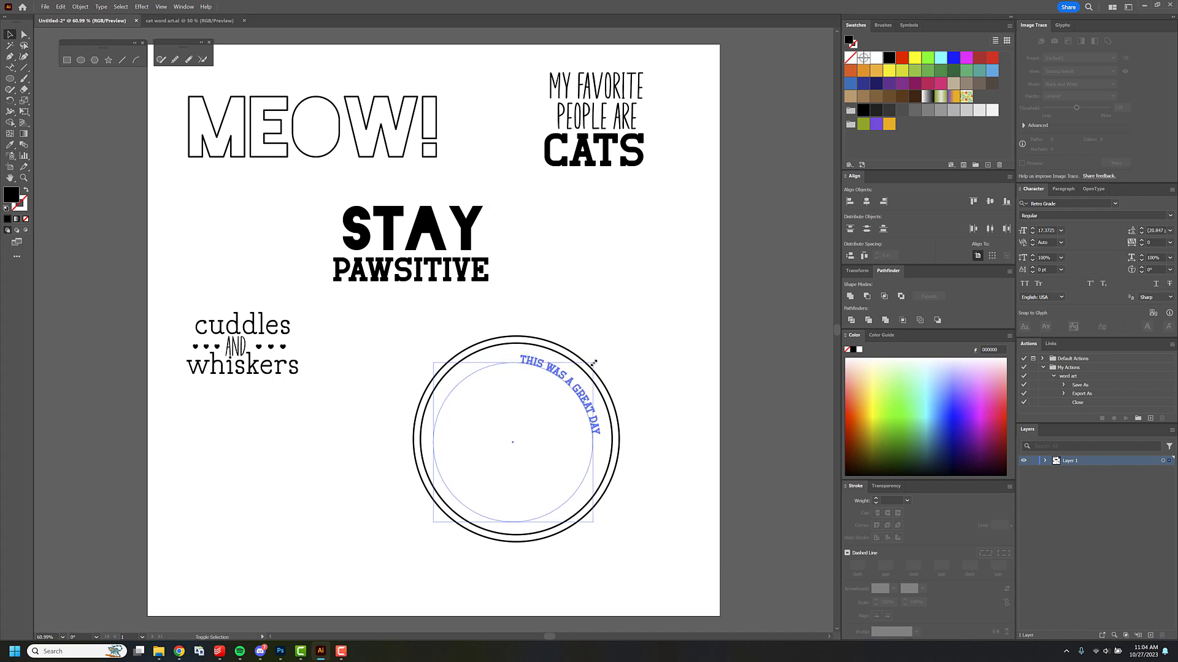
{"action": "left_click", "coordinate": [1061, 230]}
{"action": "left_click", "coordinate": [1076, 332]}
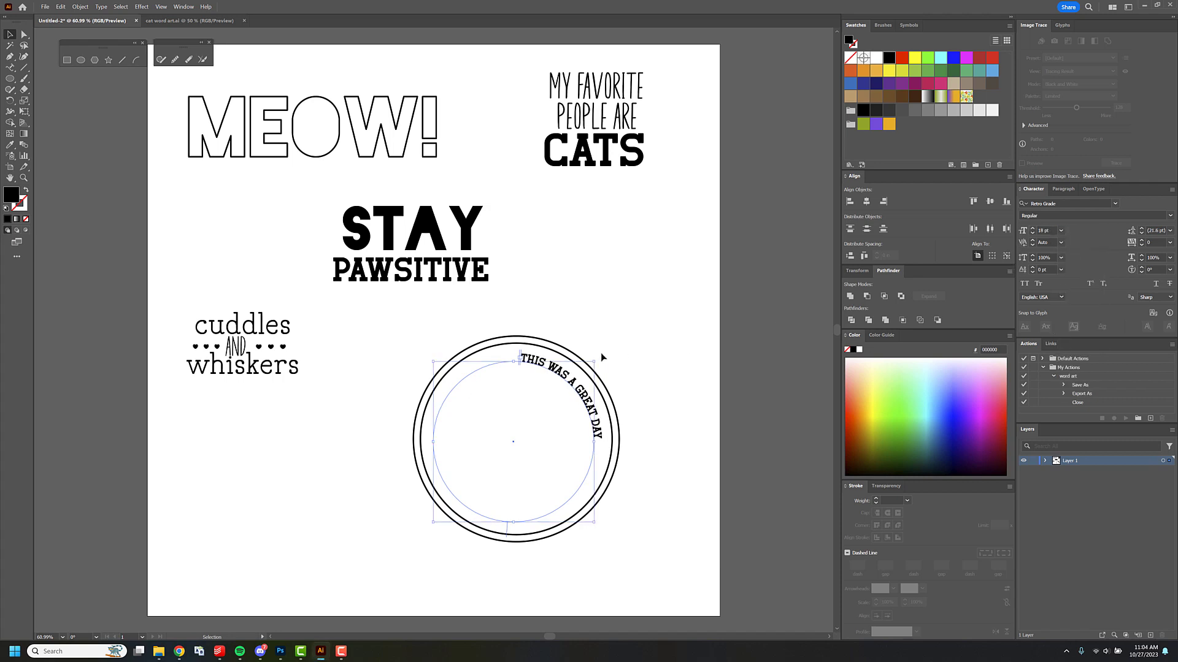
{"action": "left_click_drag", "start_coordinate": [571, 379], "coordinate": [577, 382]}
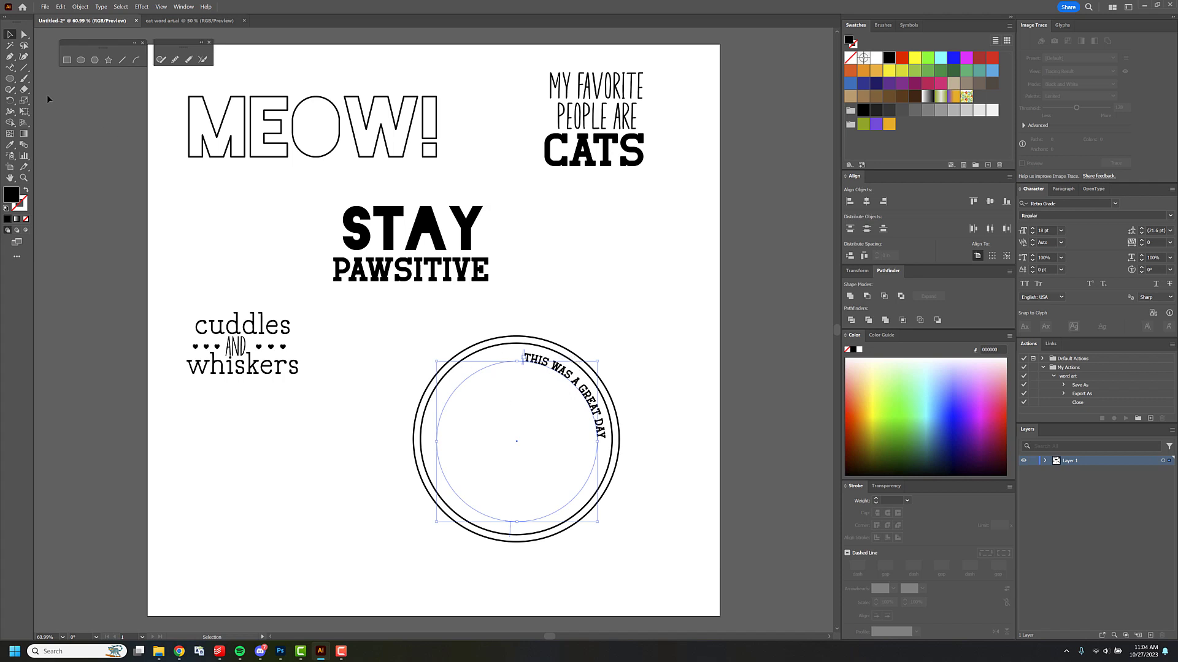
Move the path text's start and end brackets to the circle's left and right side points and center-align the text.
{"action": "left_click", "coordinate": [24, 34]}
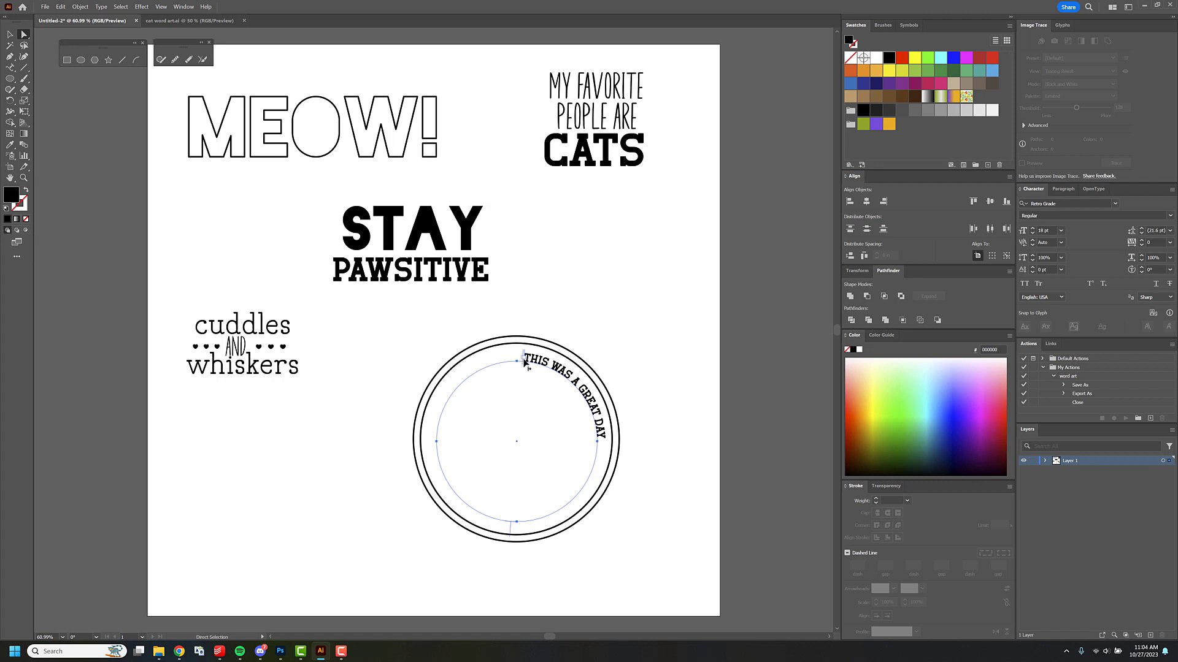
{"action": "left_click_drag", "start_coordinate": [524, 362], "coordinate": [439, 439]}
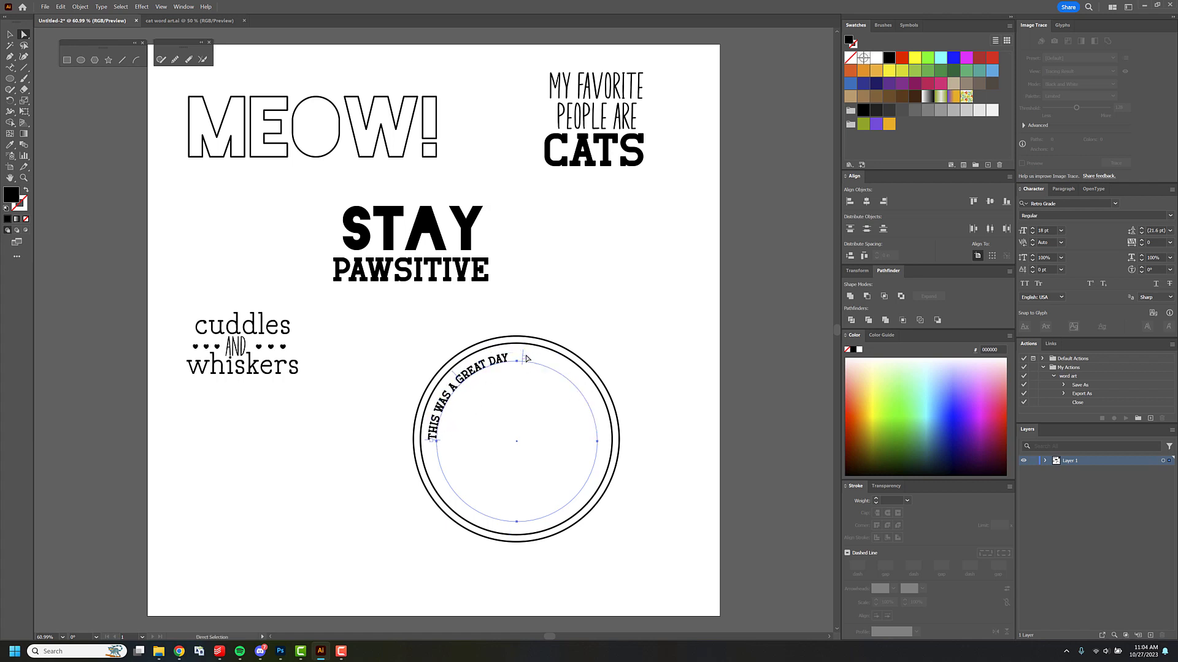
{"action": "left_click_drag", "start_coordinate": [523, 360], "coordinate": [599, 442]}
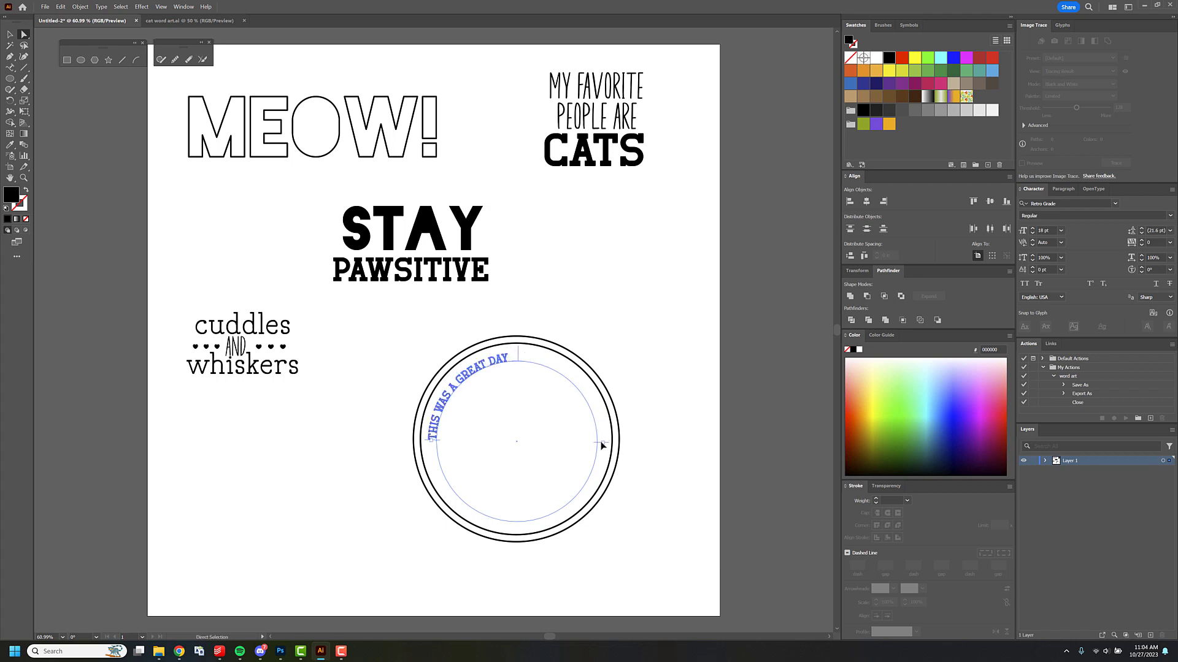
{"action": "left_click", "coordinate": [1063, 189]}
{"action": "left_click", "coordinate": [1052, 206]}
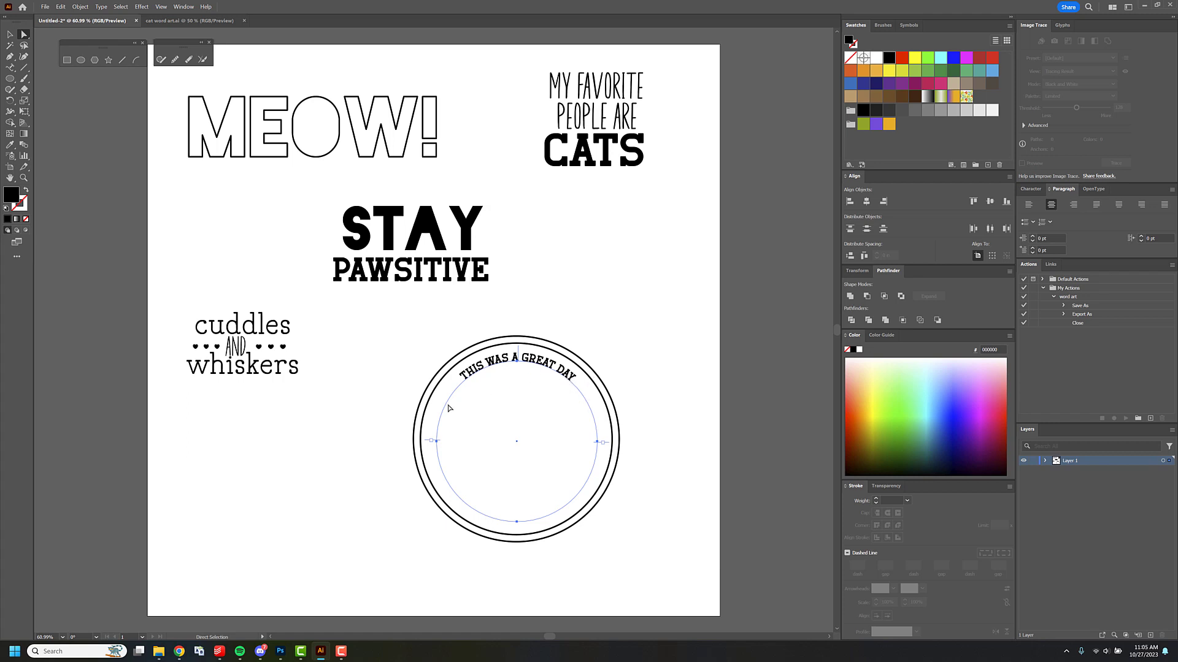
Switch to Chrome, open copypastecharacter.com in a new tab, and copy the small bullet character.
{"action": "left_click", "coordinate": [180, 651]}
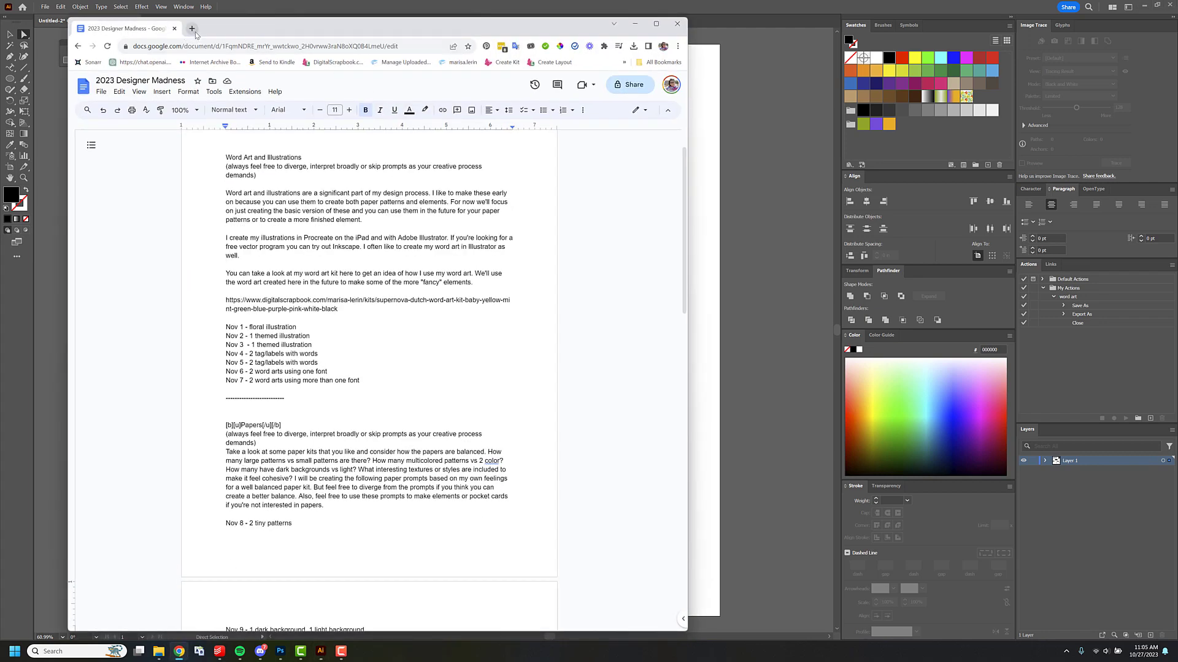
{"action": "left_click", "coordinate": [194, 31]}
{"action": "type", "text": "copy"}
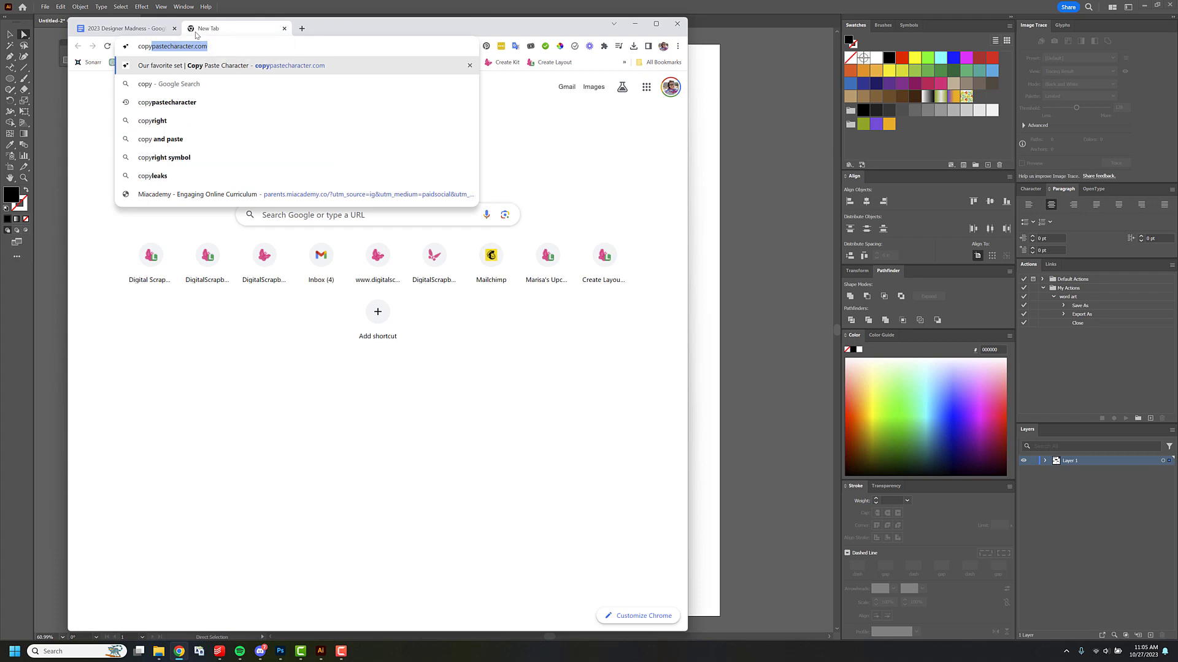
{"action": "key", "text": "Return"}
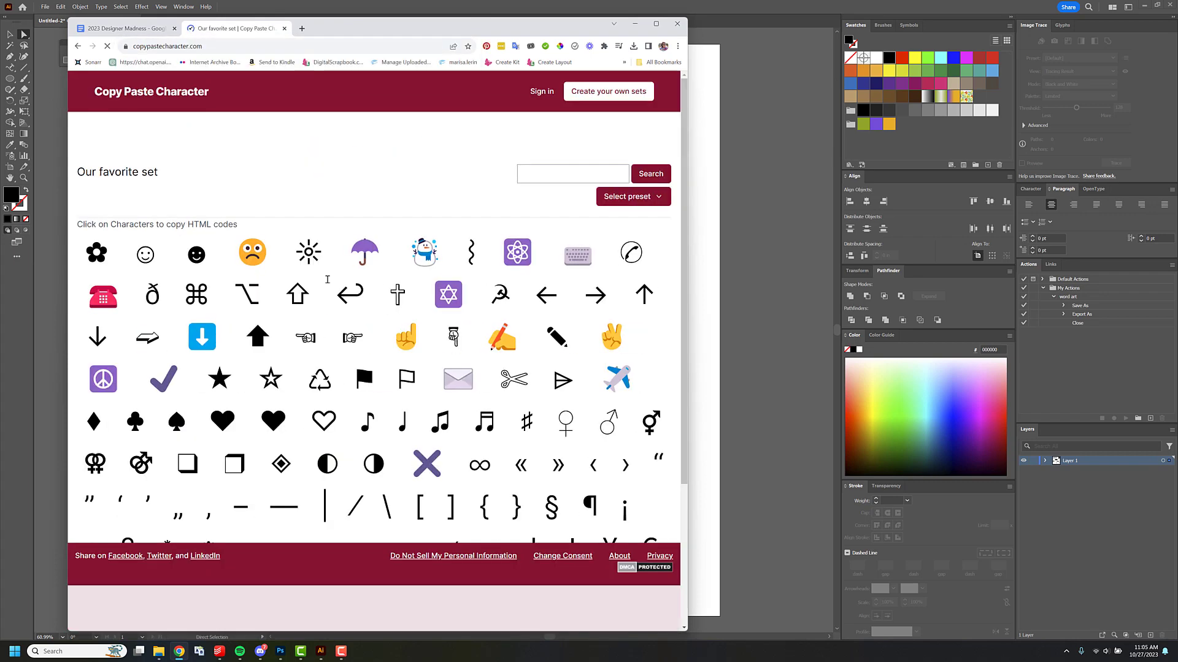
{"action": "scroll", "coordinate": [402, 374], "scroll_direction": "down", "scroll_amount": 3}
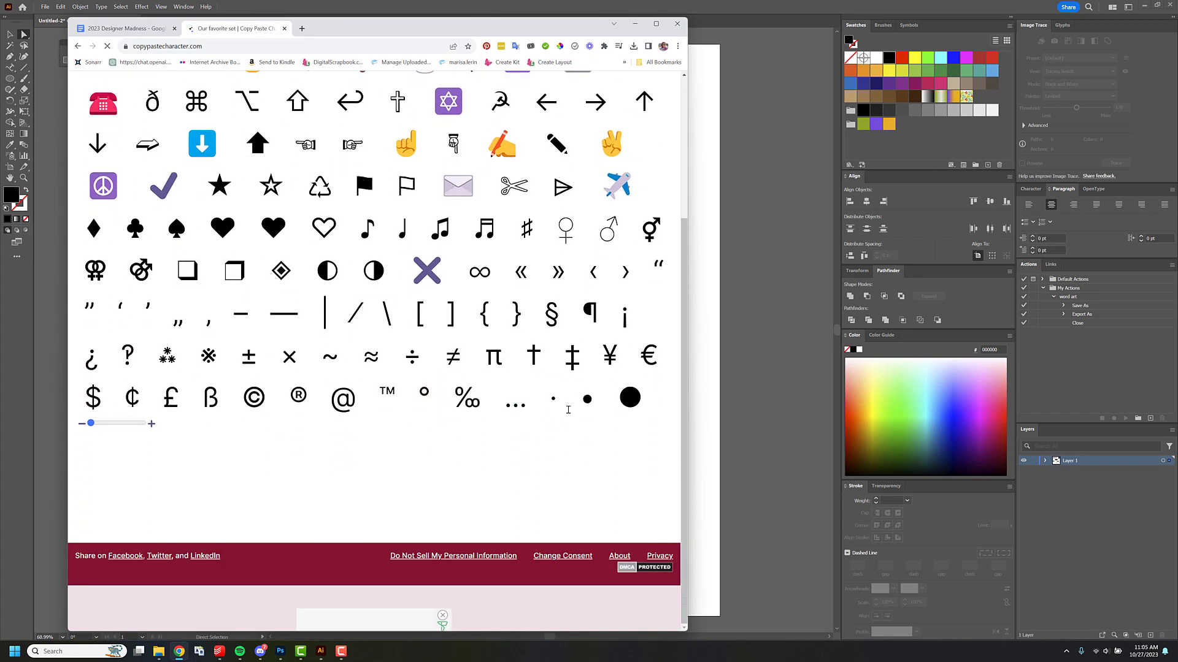
{"action": "left_click", "coordinate": [587, 400]}
{"action": "left_click", "coordinate": [587, 400]}
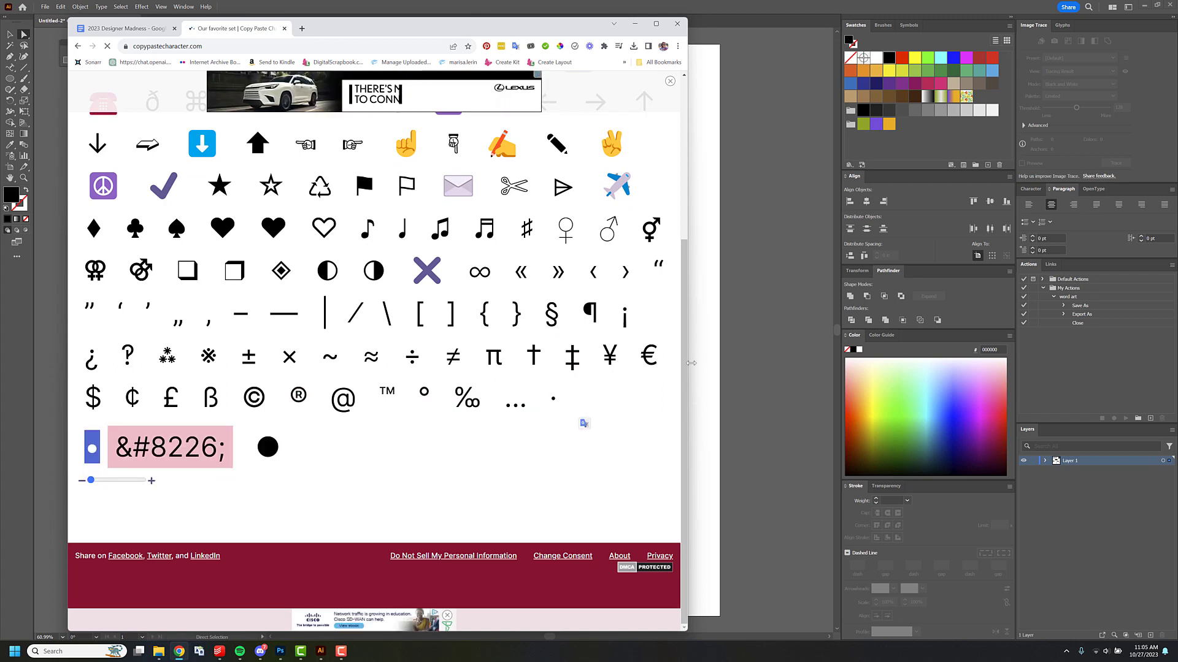
Switch back to Illustrator and paste the bullet at the end of THIS WAS A GREAT DAY.
{"action": "left_click", "coordinate": [698, 324]}
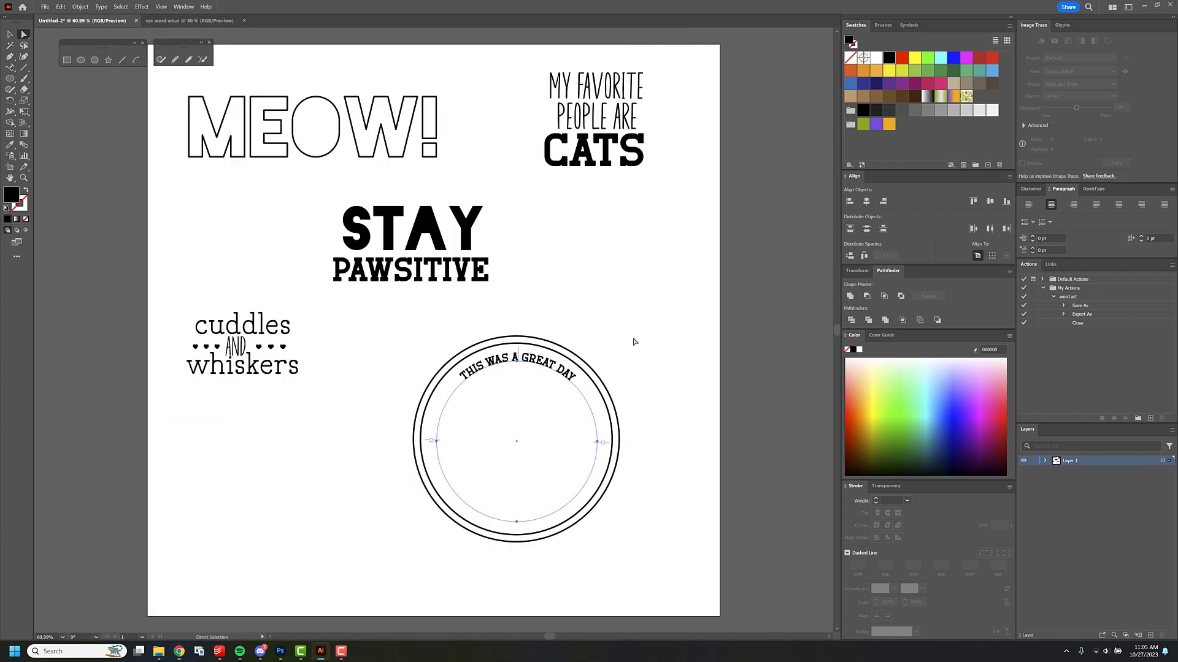
{"action": "double_click", "coordinate": [575, 380]}
{"action": "type", "text": "•"}
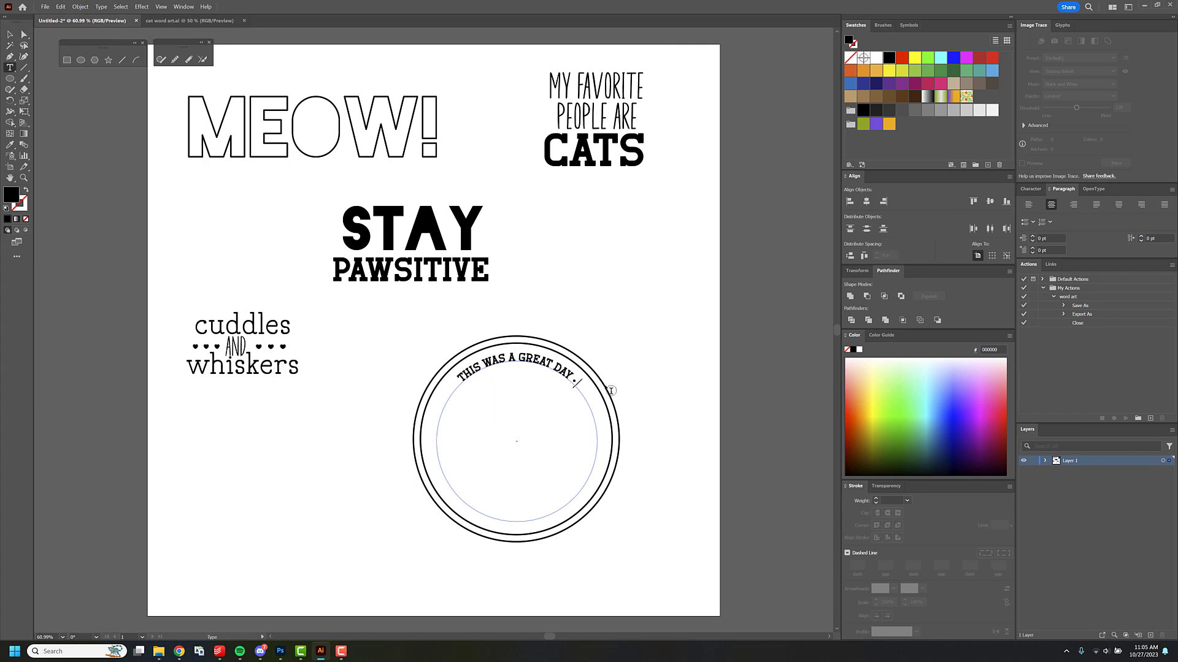
Duplicate the whole phrase with its bullet directly after itself on the circular path and finish text editing.
{"action": "key", "text": "ctrl+a"}
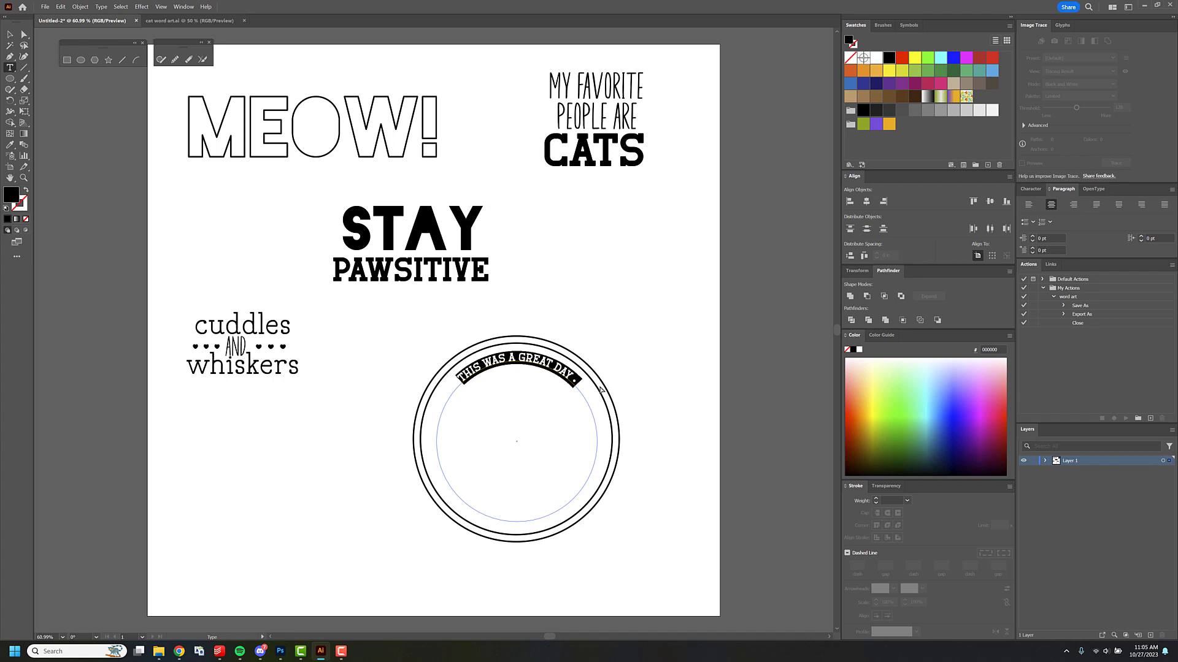
{"action": "key", "text": "ctrl+c"}
{"action": "key", "text": "Right"}
{"action": "key", "text": "ctrl+v"}
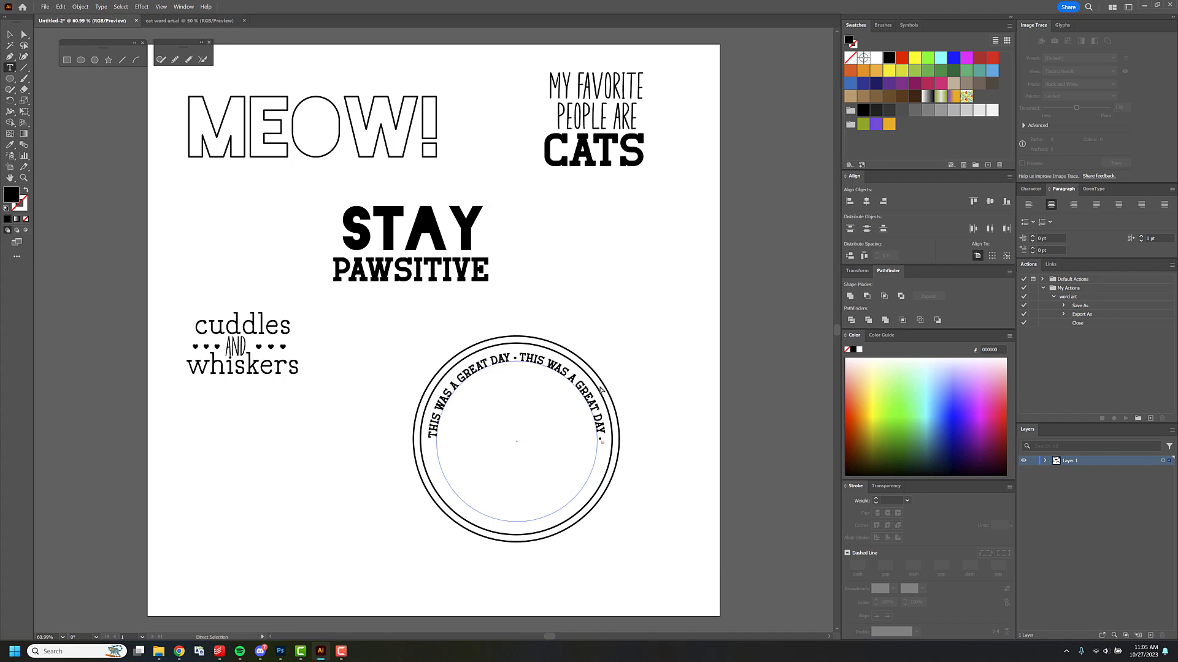
{"action": "key", "text": "Escape"}
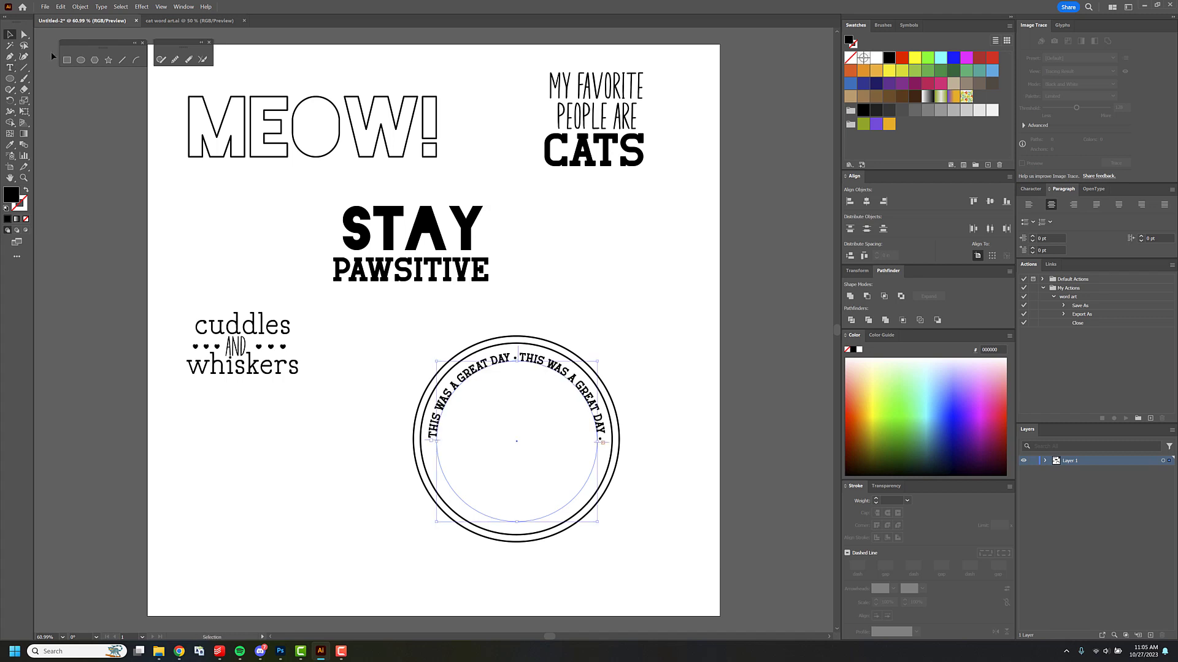
Extend the path text's end bracket around to the circle's left side point and repeat THIS WAS A GREAT DAY with bullets around the full circle.
{"action": "key", "text": "a"}
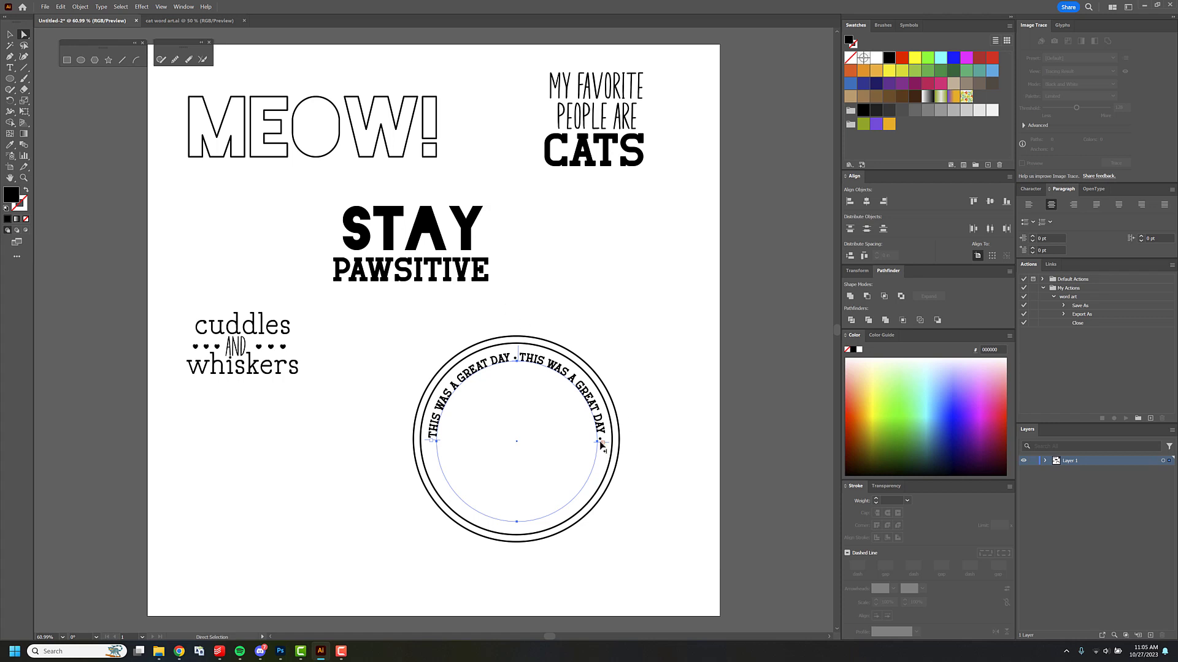
{"action": "left_click_drag", "start_coordinate": [602, 446], "coordinate": [436, 440]}
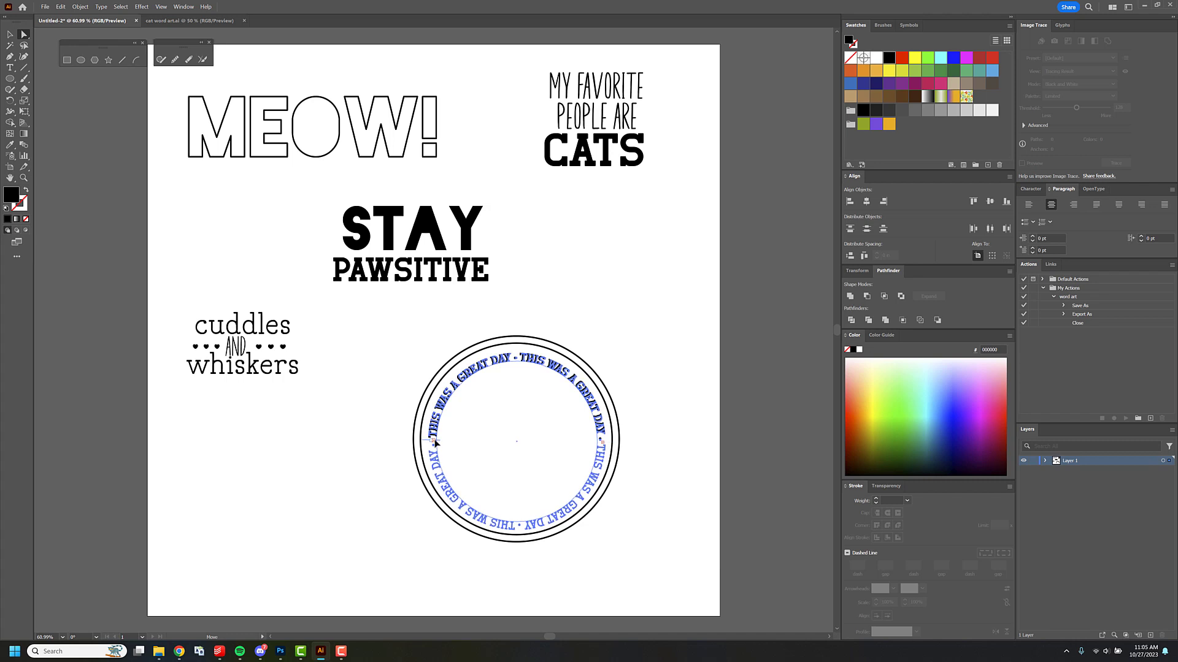
{"action": "left_click", "coordinate": [10, 35]}
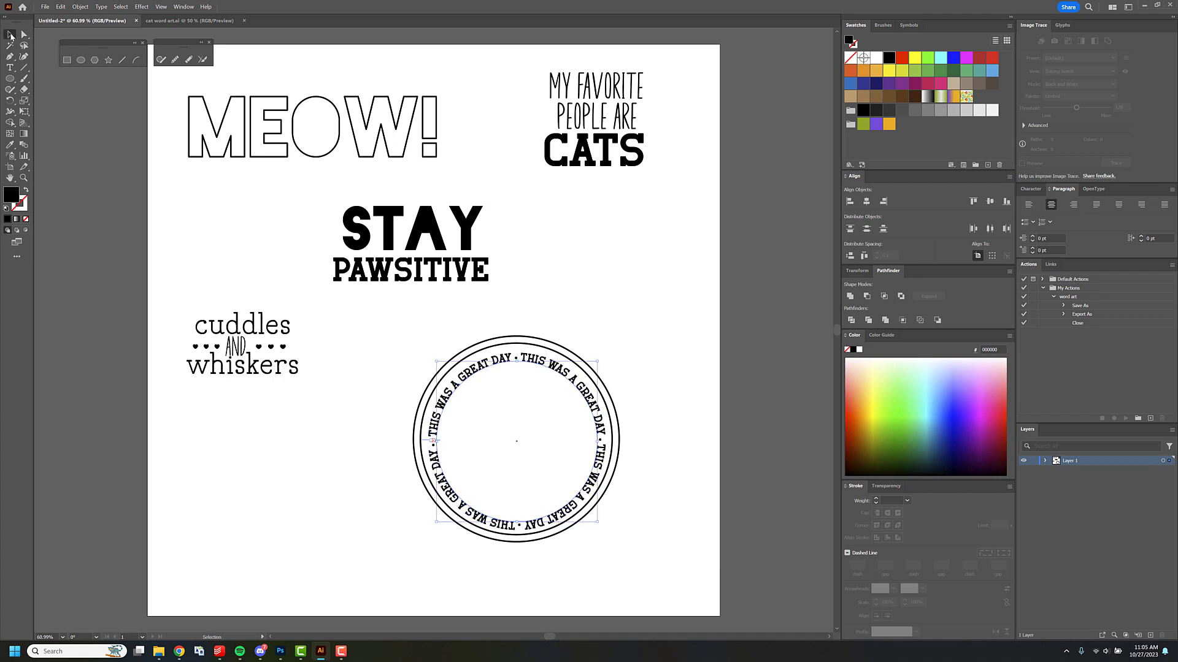
{"action": "left_click", "coordinate": [550, 260]}
Review the tracking options for the circular path text and keep the value 0.
{"action": "left_click", "coordinate": [1037, 192]}
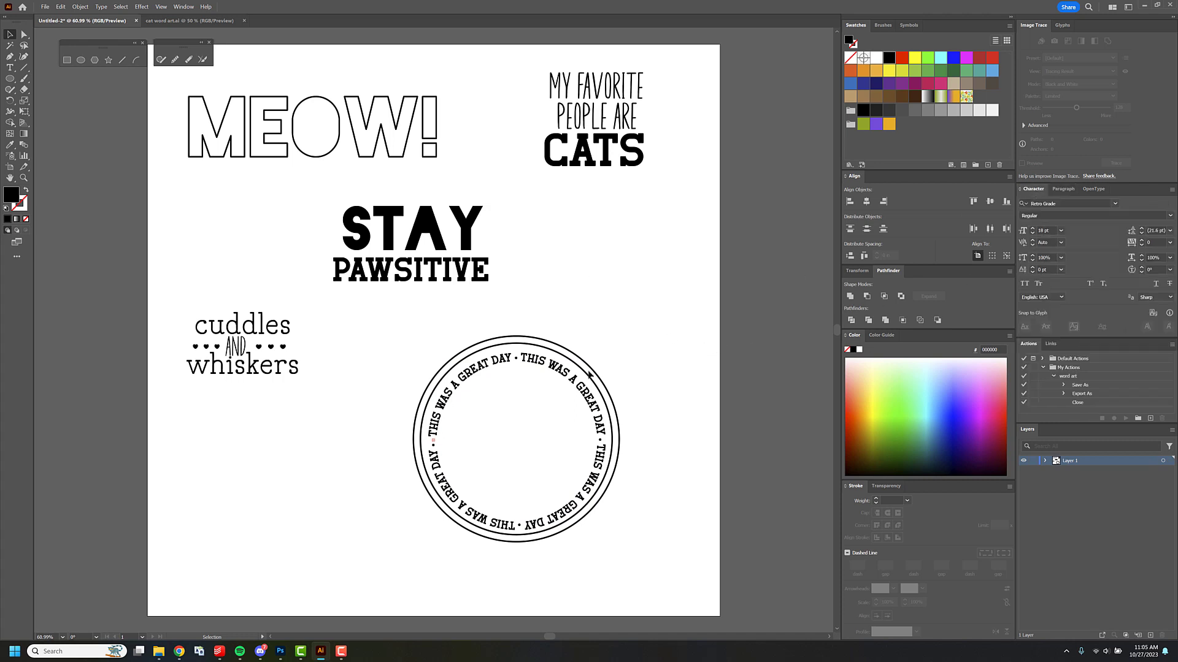
{"action": "left_click", "coordinate": [571, 385]}
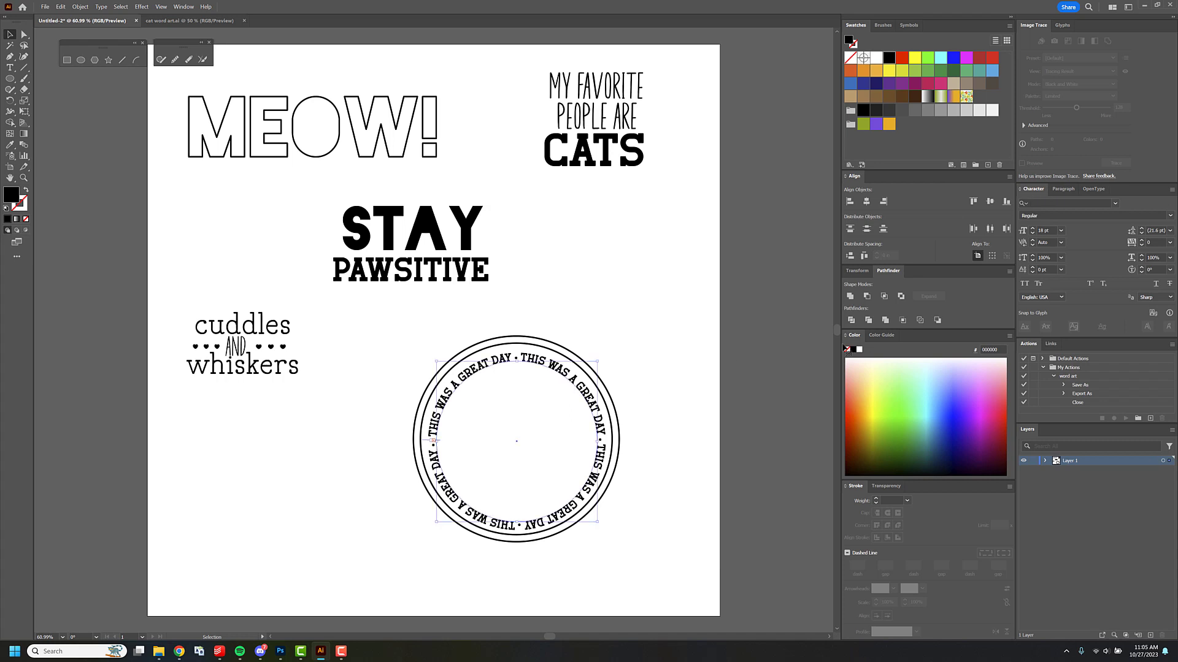
{"action": "left_click", "coordinate": [1169, 242]}
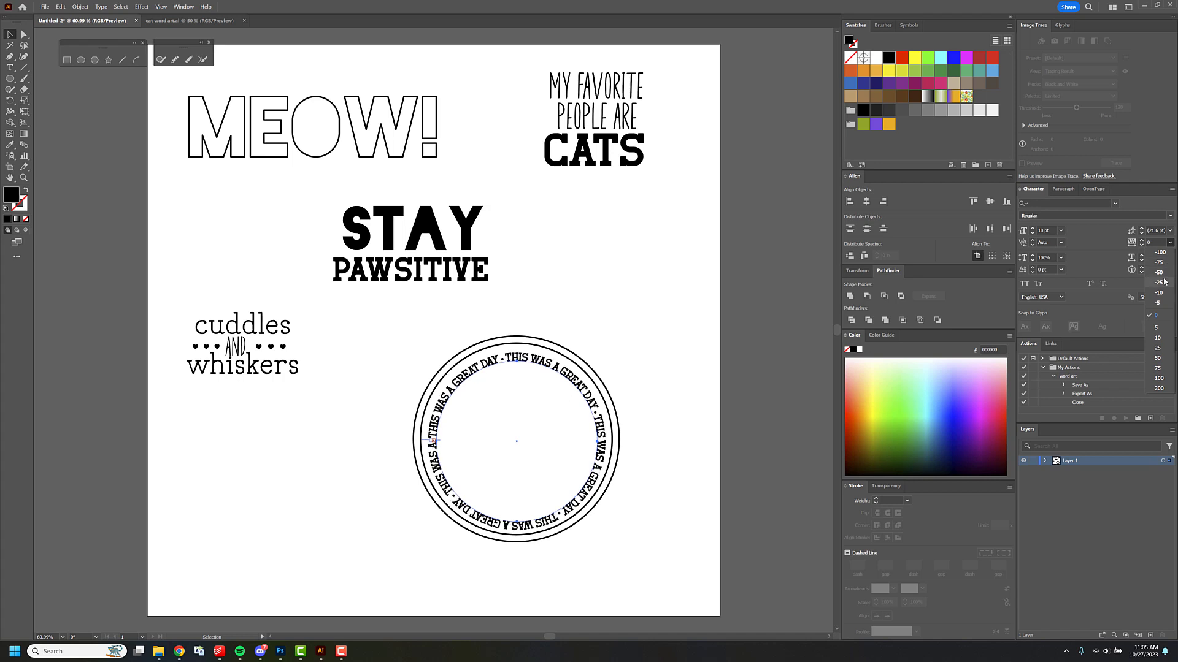
{"action": "left_click", "coordinate": [1163, 316]}
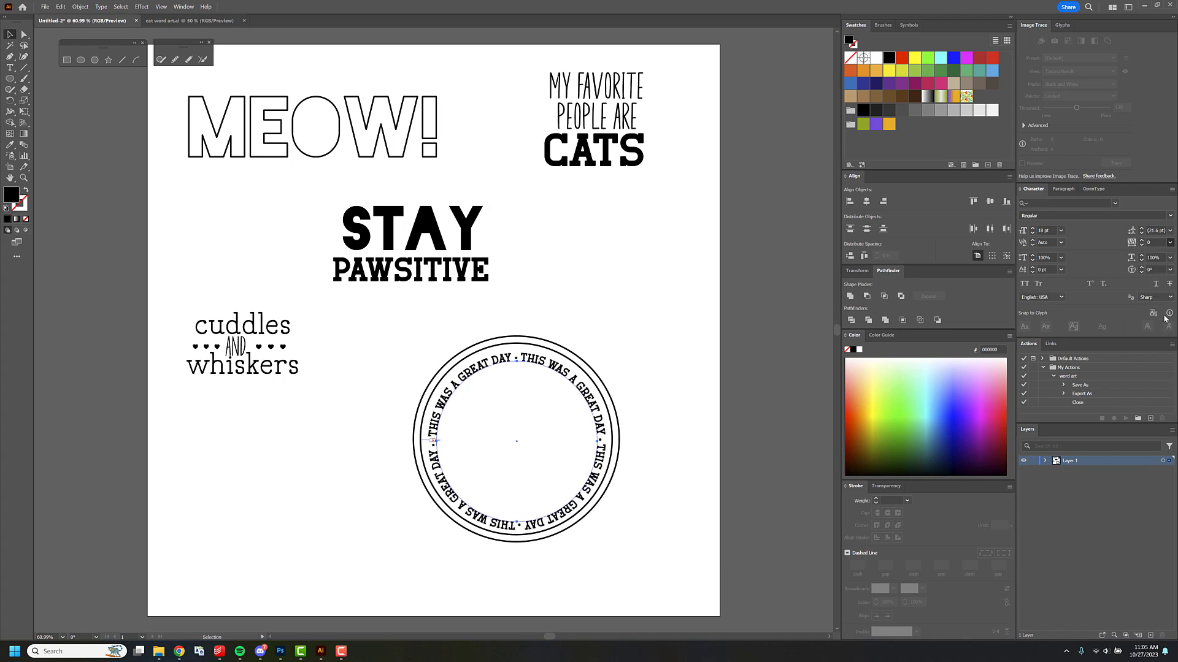
{"action": "left_click", "coordinate": [667, 373]}
Duplicate a badge ring, shrink the copy and fit it just inside the circular text.
{"action": "left_click", "coordinate": [580, 362]}
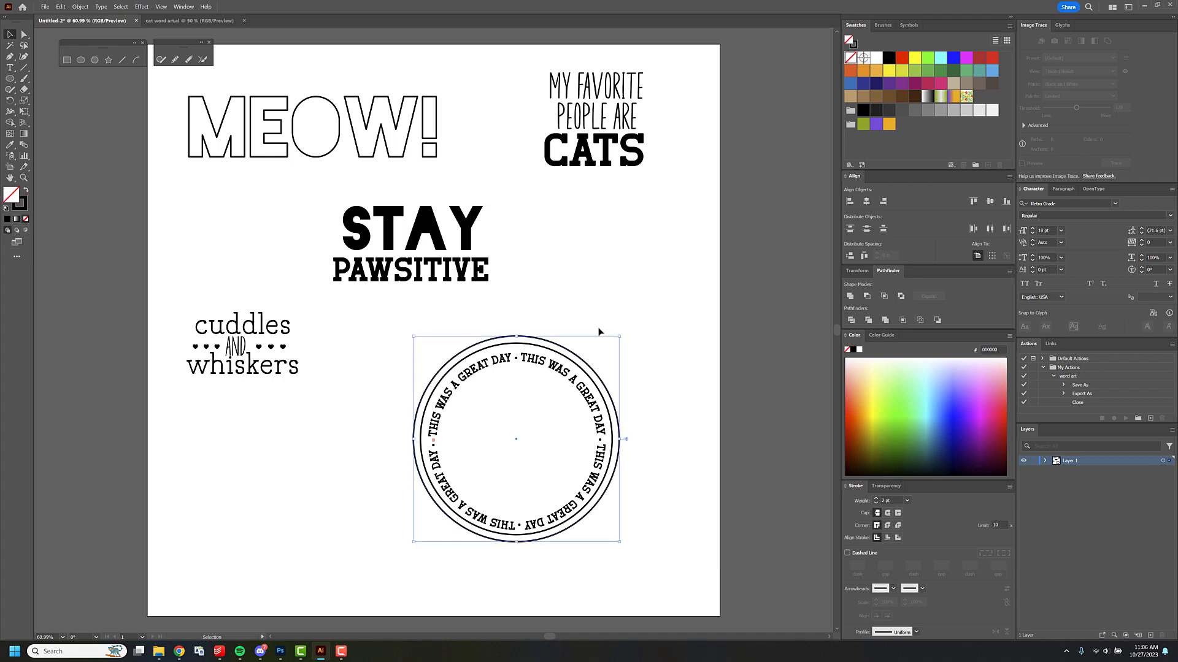
{"action": "key", "text": "ctrl+c"}
{"action": "key", "text": "ctrl+v"}
{"action": "left_click_drag", "start_coordinate": [332, 228], "coordinate": [378, 275]}
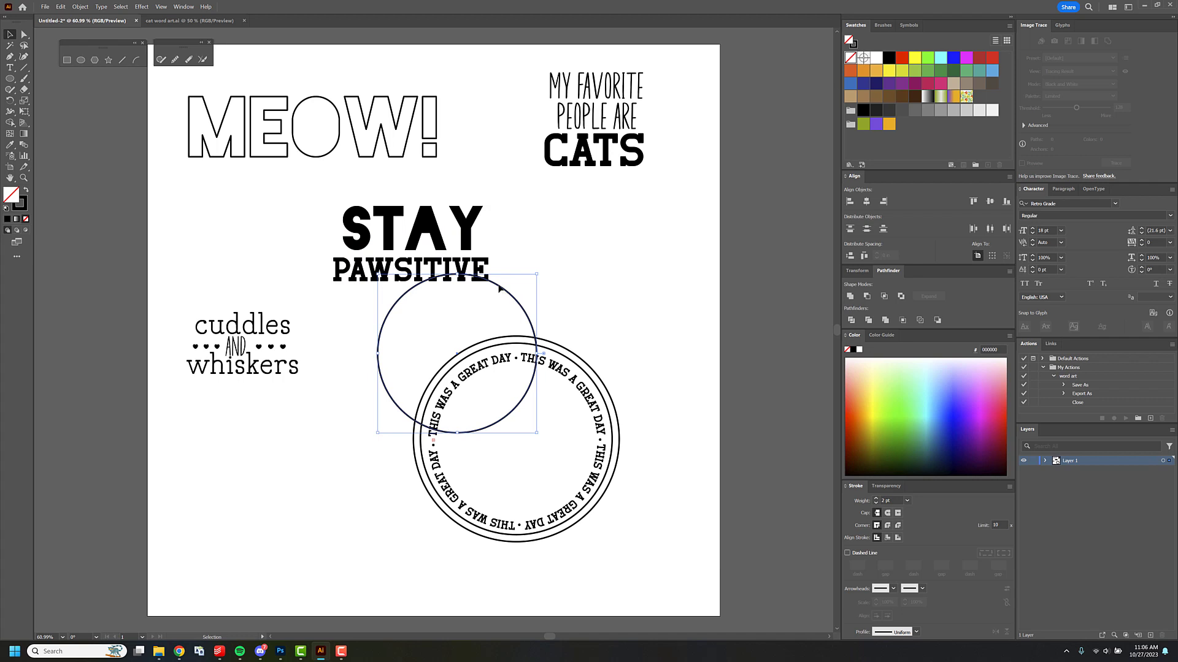
{"action": "left_click", "coordinate": [572, 311]}
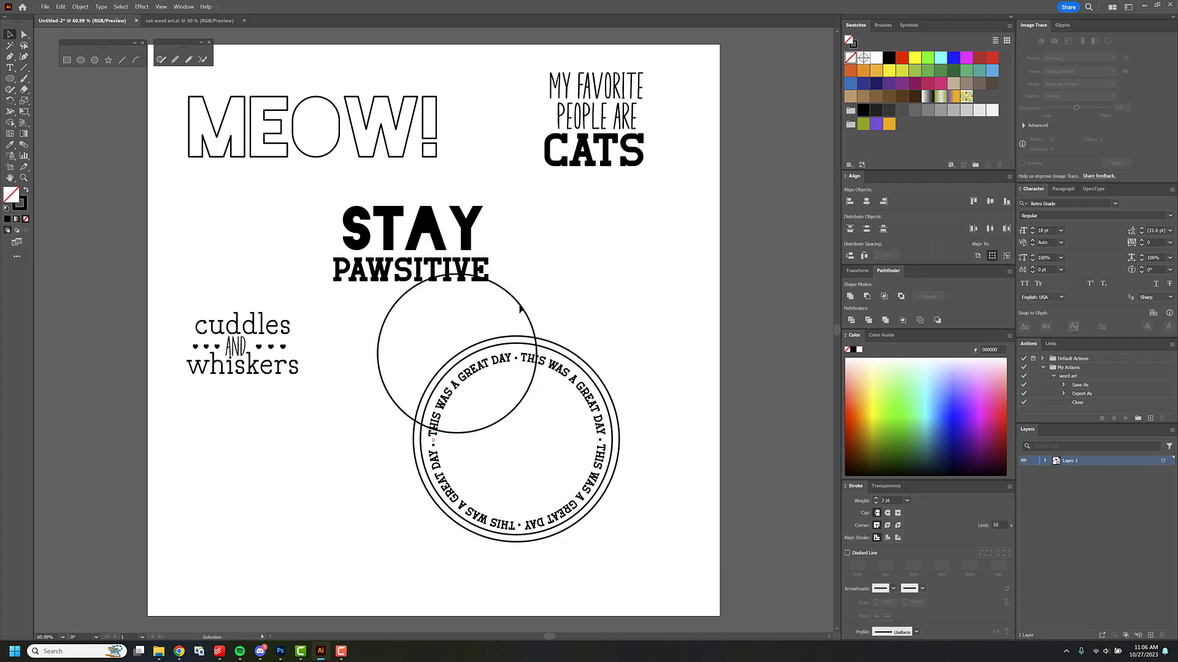
{"action": "left_click_drag", "start_coordinate": [521, 309], "coordinate": [578, 395]}
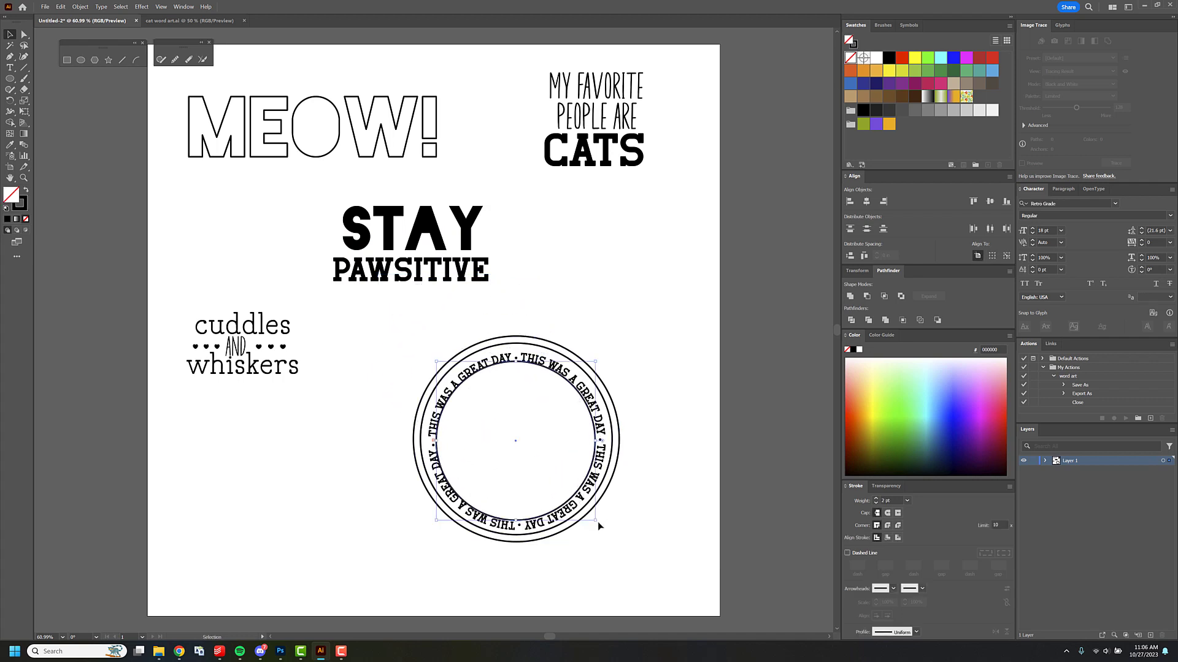
{"action": "left_click_drag", "start_coordinate": [596, 520], "coordinate": [583, 508]}
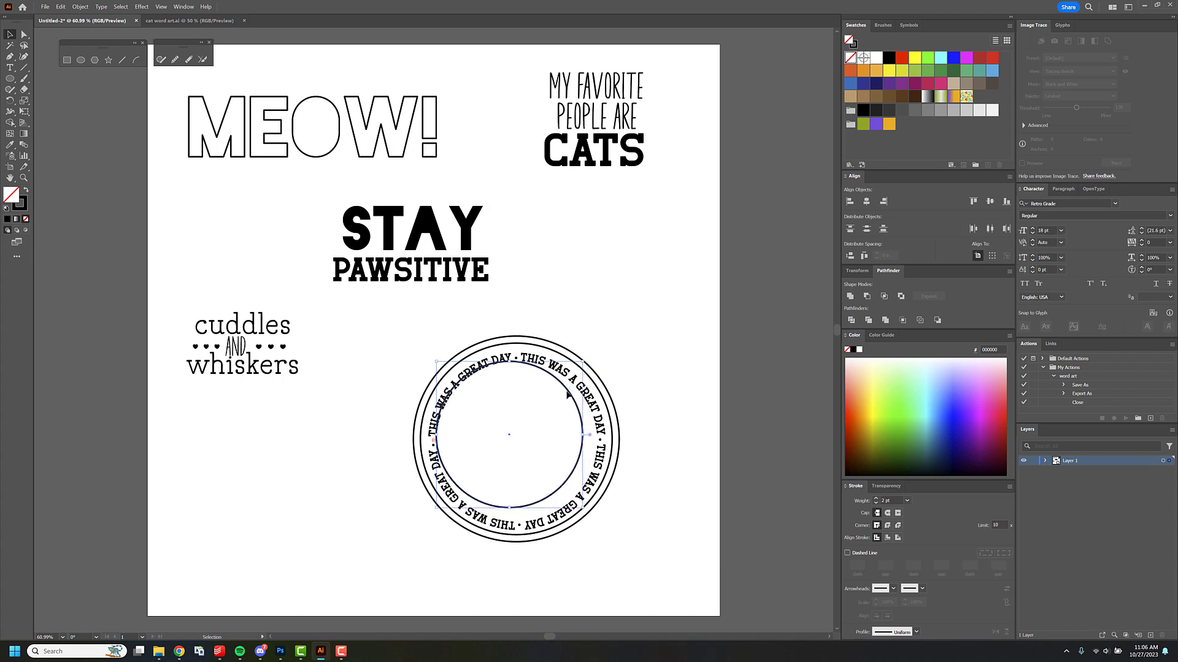
{"action": "left_click_drag", "start_coordinate": [570, 396], "coordinate": [576, 400]}
Align the three rings and the circular text to a common center horizontally and vertically.
{"action": "left_click", "coordinate": [545, 314]}
{"action": "left_click_drag", "start_coordinate": [484, 333], "coordinate": [536, 393]}
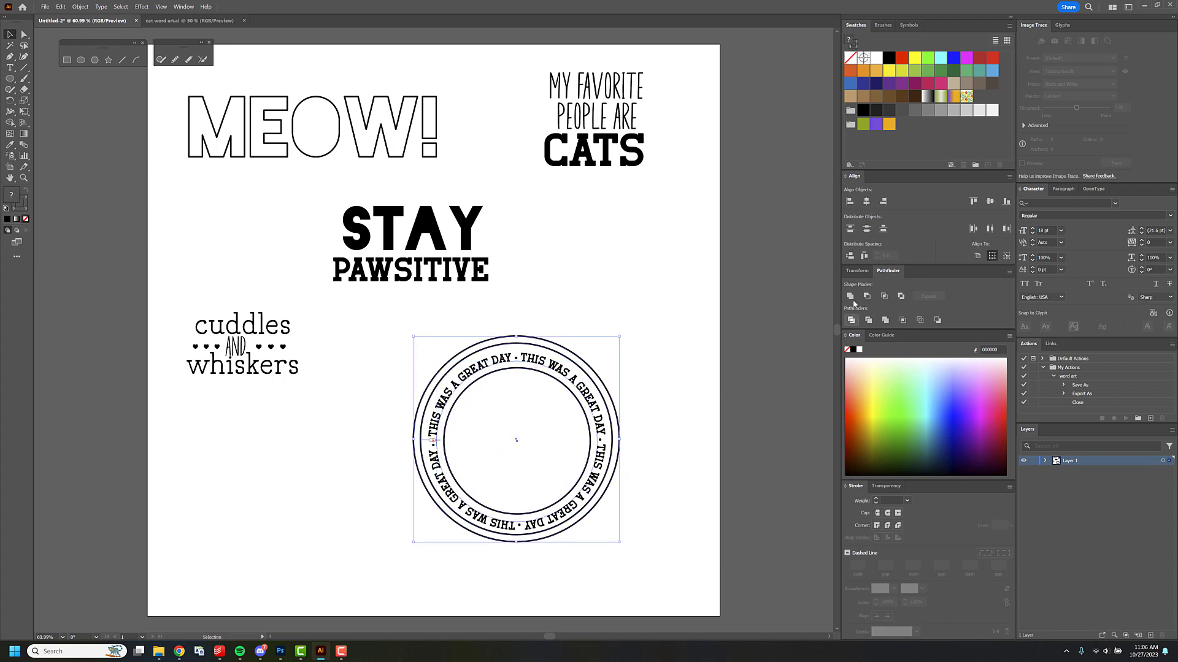
{"action": "left_click", "coordinate": [866, 201]}
{"action": "left_click", "coordinate": [990, 201]}
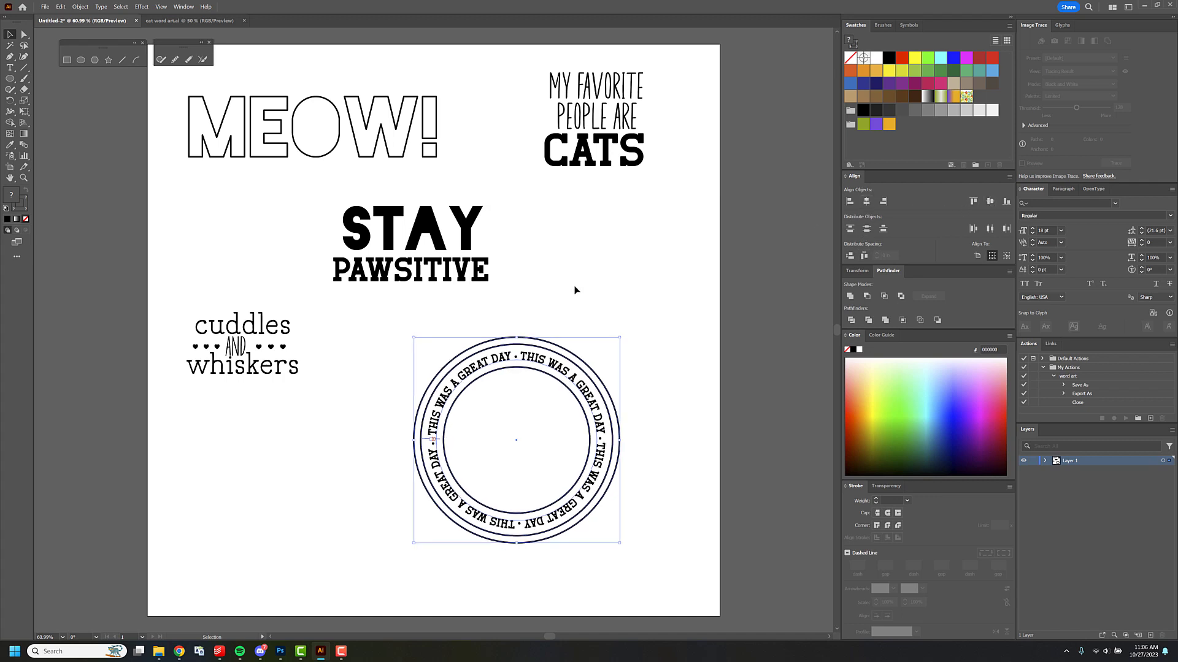
{"action": "left_click", "coordinate": [580, 284]}
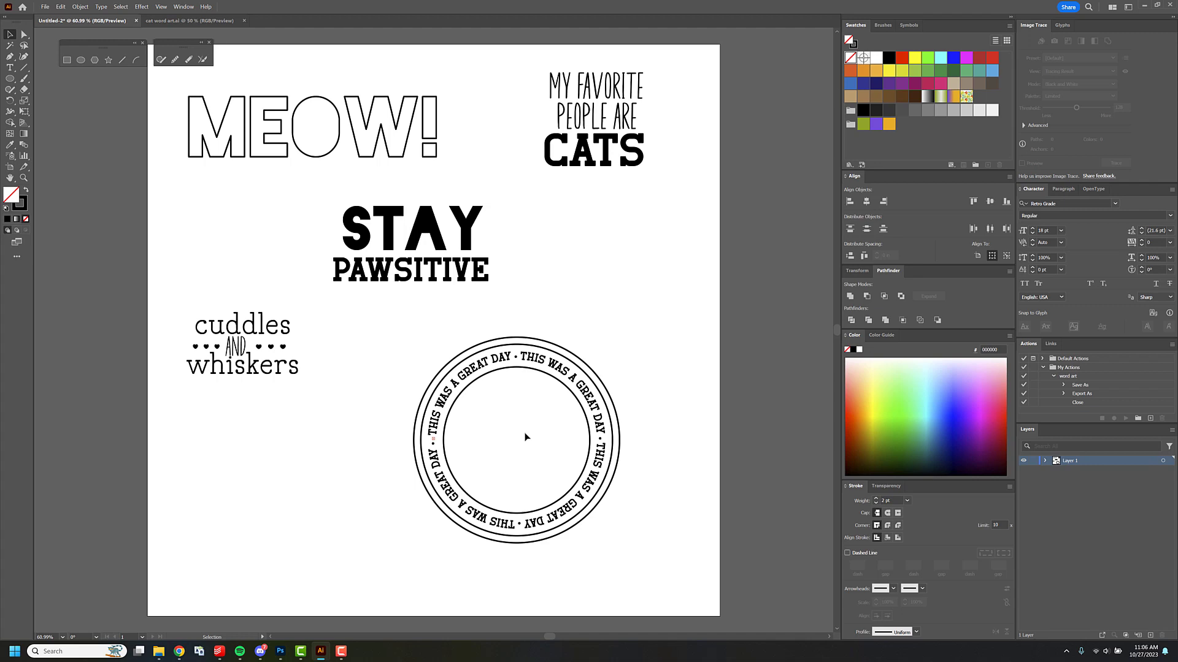
Switch to Photoshop and create a 3600 x 3600 px, 300 ppi document with an empty layer and default black and white colors.
{"action": "left_click", "coordinate": [281, 651]}
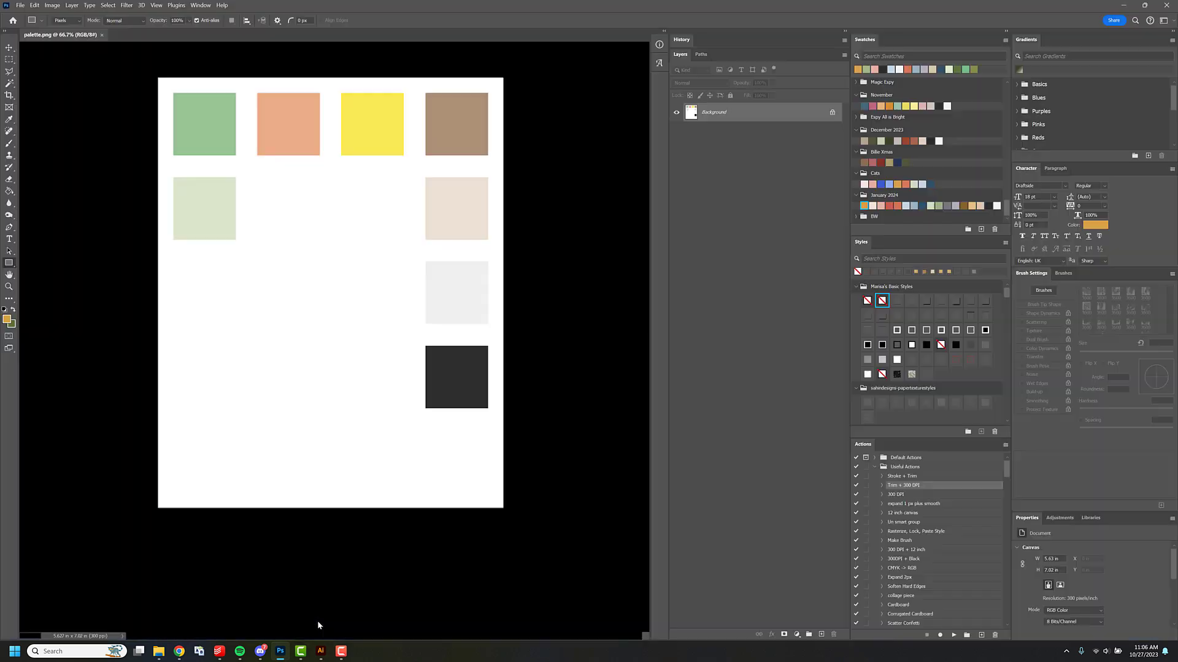
{"action": "key", "text": "ctrl+n"}
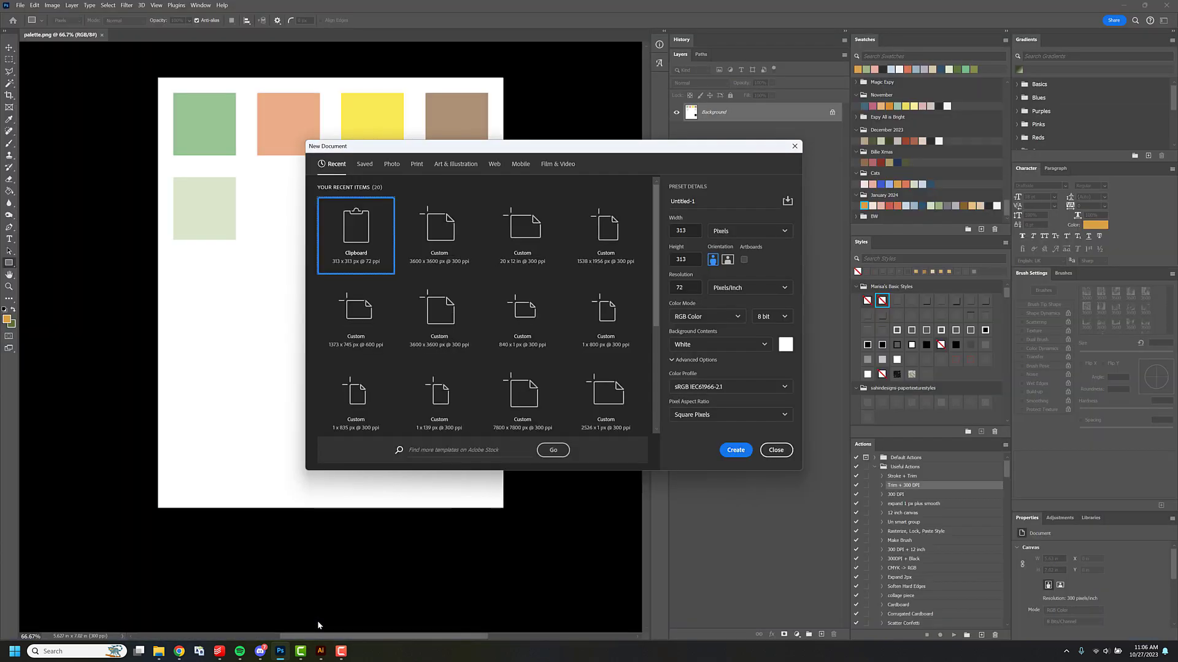
{"action": "double_click", "coordinate": [429, 235]}
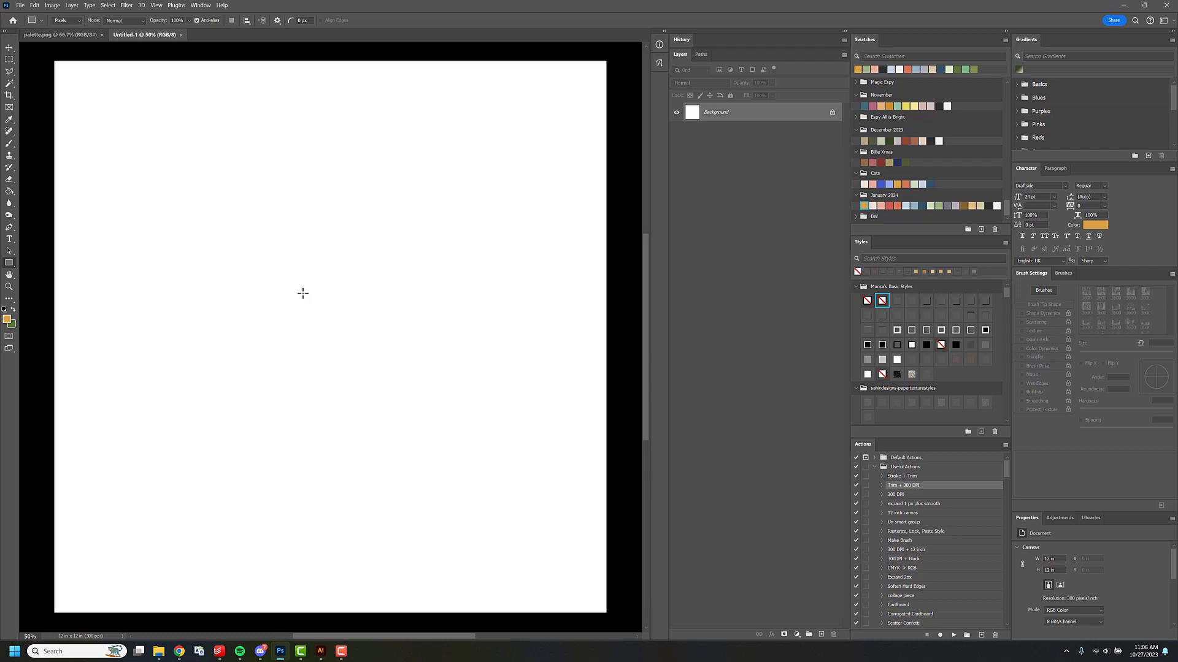
{"action": "key", "text": "ctrl+shift+n"}
{"action": "key", "text": "Return"}
{"action": "key", "text": "d"}
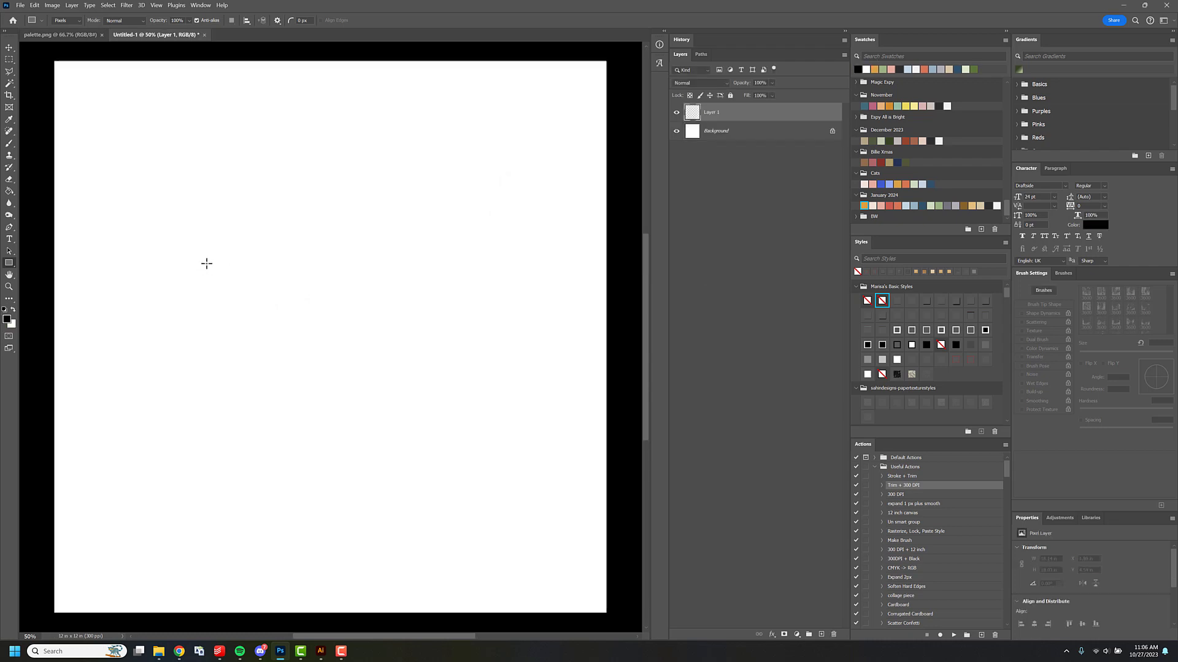
Draw a large solid black heart on the new layer using a heart from the custom shapes.
{"action": "right_click", "coordinate": [9, 262]}
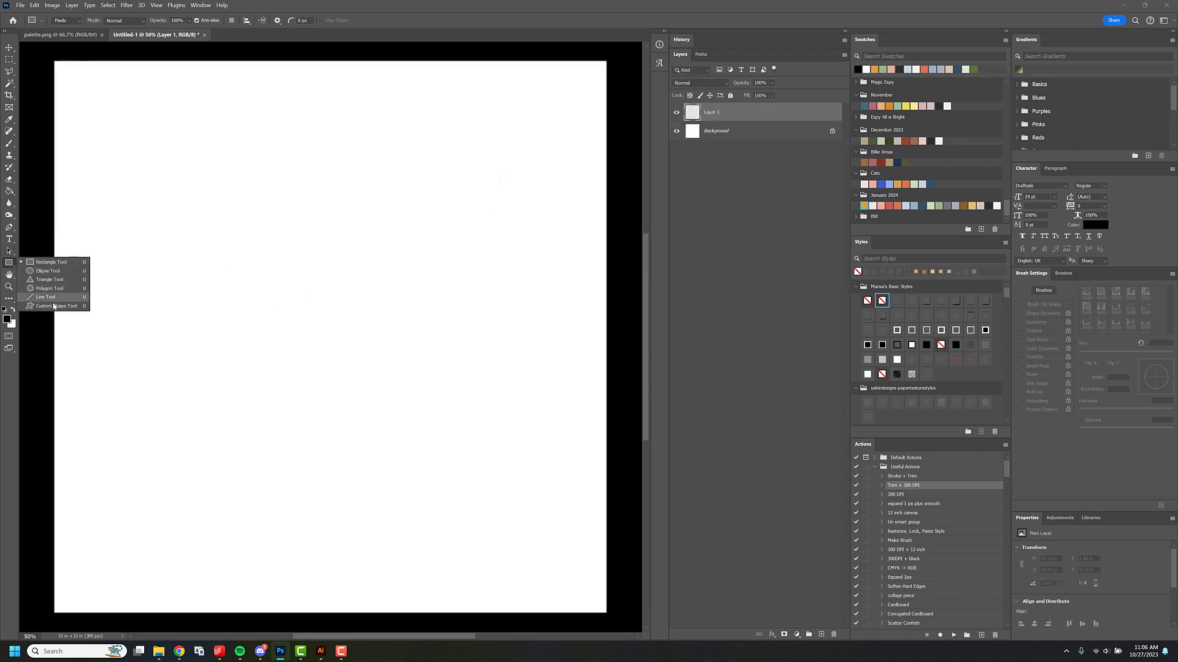
{"action": "left_click", "coordinate": [54, 306]}
{"action": "left_click", "coordinate": [317, 22]}
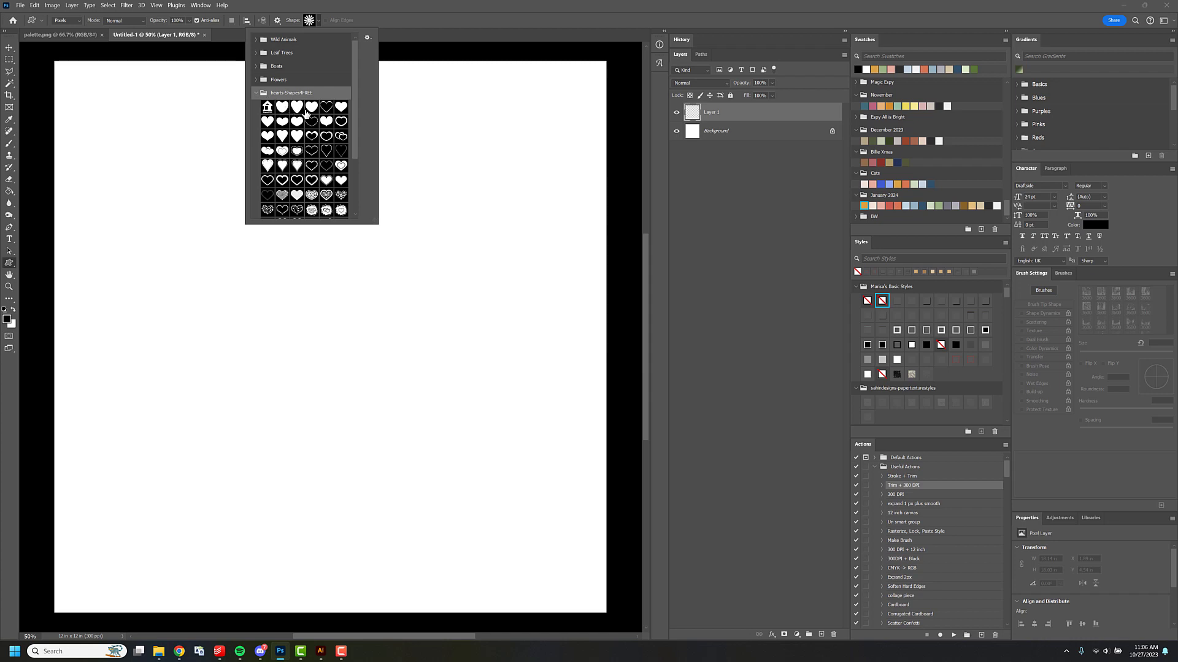
{"action": "left_click", "coordinate": [306, 114]}
{"action": "left_click_drag", "start_coordinate": [188, 146], "coordinate": [424, 367]}
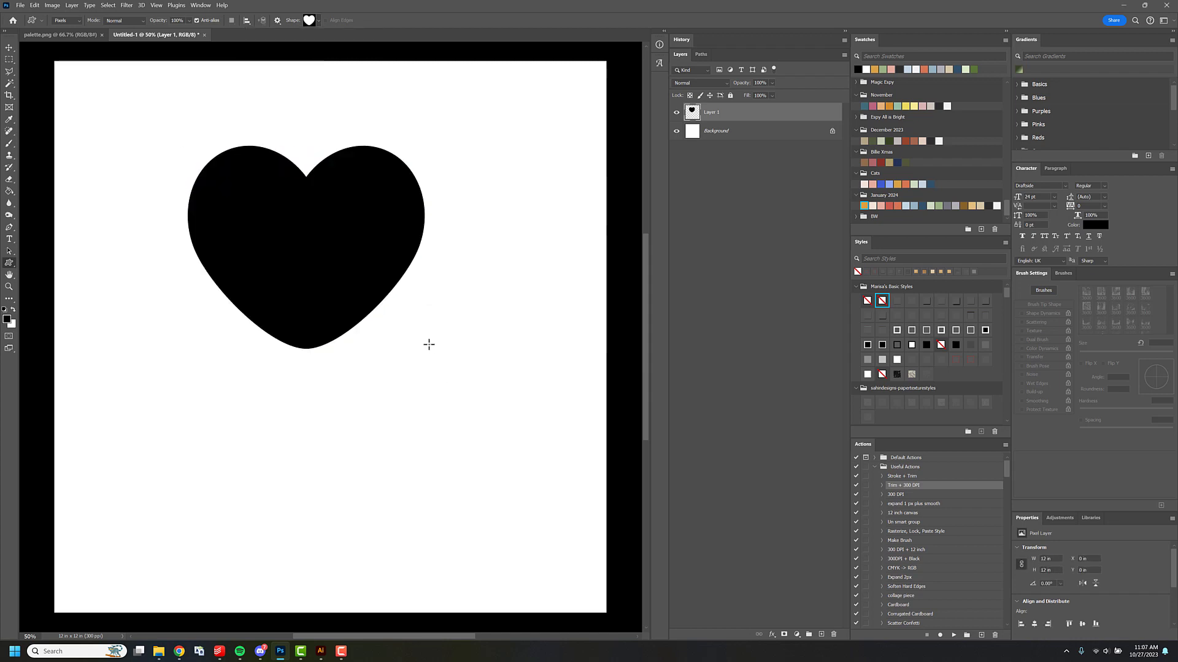
Copy the heart into the Illustrator document, place it over the artboard's right edge and image-trace it in Black and White.
{"action": "key", "text": "ctrl+a"}
{"action": "left_click", "coordinate": [321, 651]}
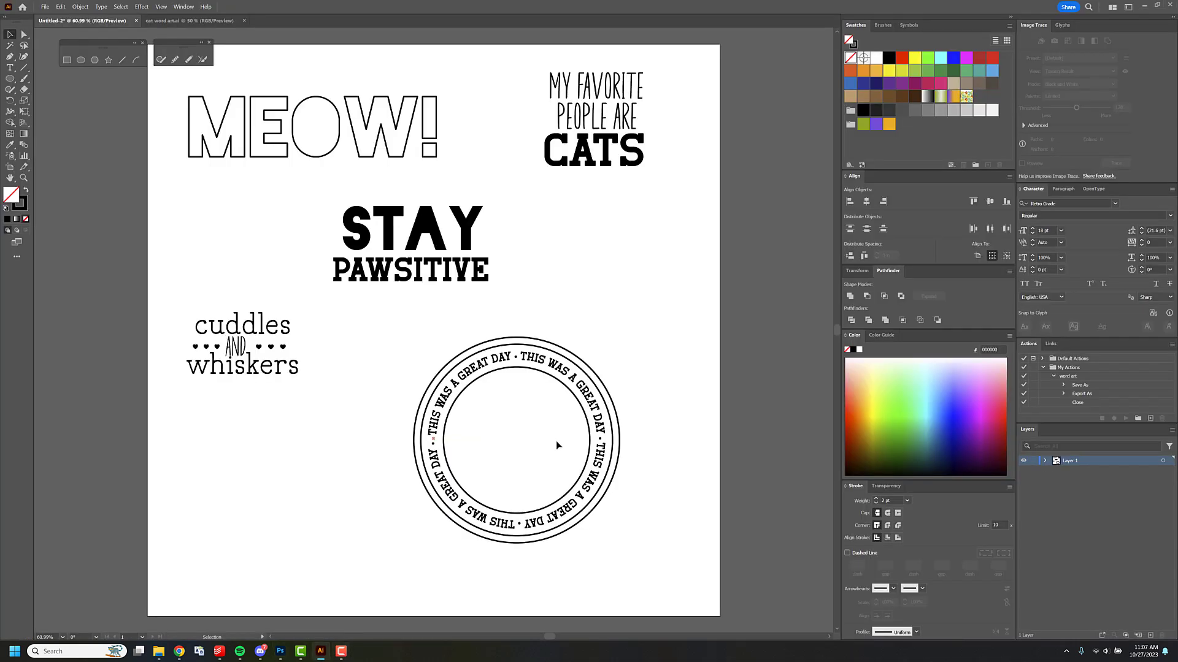
{"action": "key", "text": "ctrl+v"}
{"action": "left_click_drag", "start_coordinate": [480, 316], "coordinate": [656, 298]}
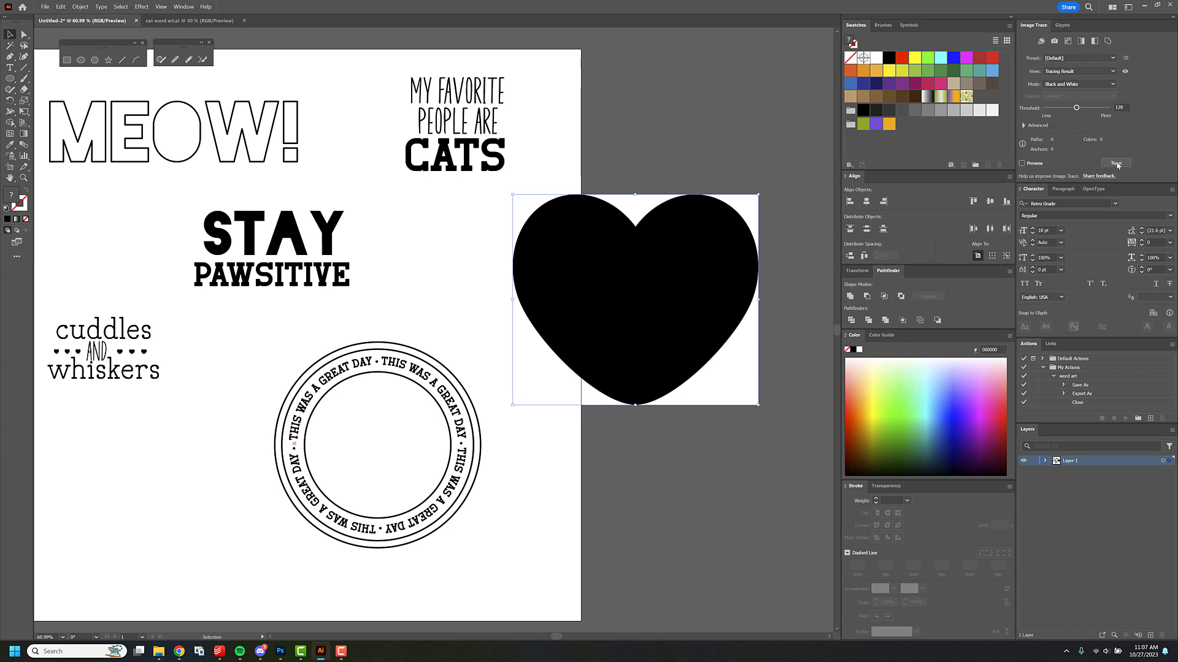
Expand the heart's image trace into separate editable paths.
{"action": "left_click", "coordinate": [83, 7]}
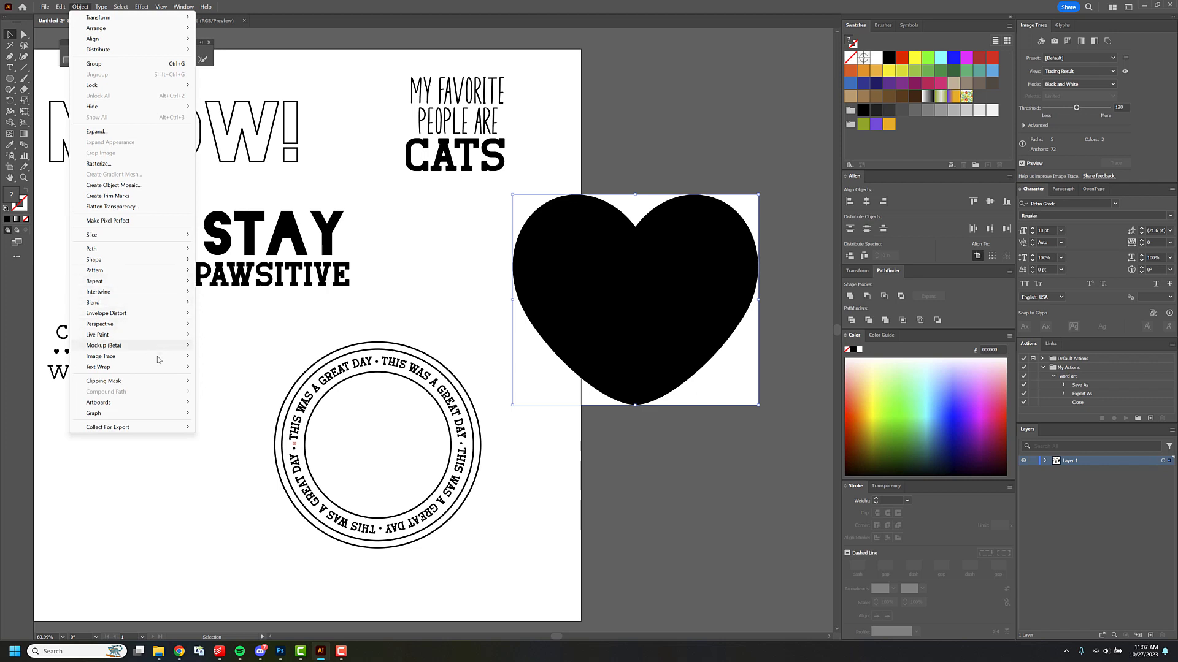
{"action": "mouse_move", "coordinate": [160, 356]}
{"action": "left_click", "coordinate": [241, 383]}
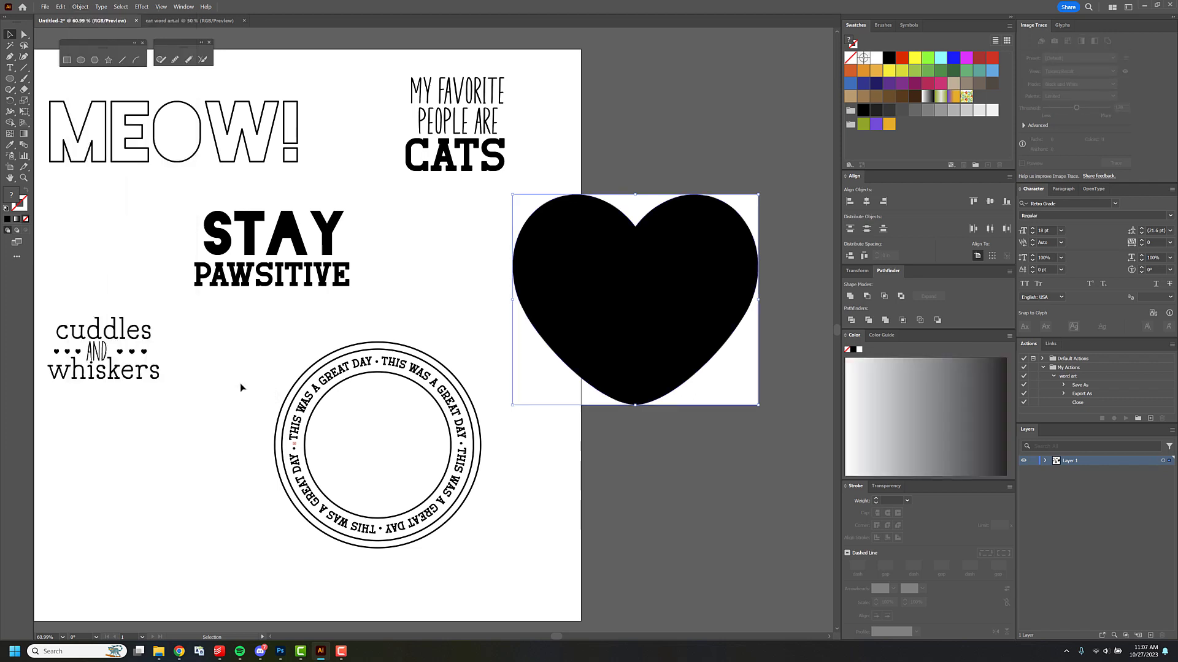
{"action": "left_click", "coordinate": [671, 148]}
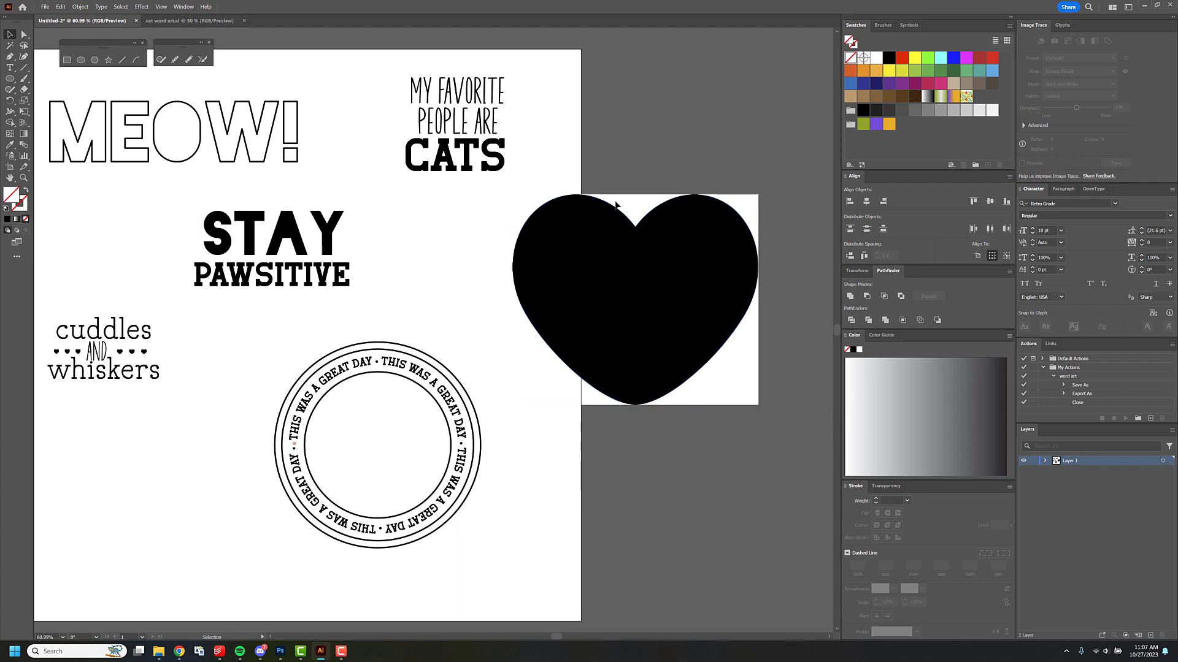
Delete the white background pieces around the traced heart, leaving only the black shape.
{"action": "left_click", "coordinate": [628, 211]}
{"action": "key", "text": "Delete"}
{"action": "left_click", "coordinate": [526, 211]}
{"action": "key", "text": "Delete"}
{"action": "left_click", "coordinate": [570, 394]}
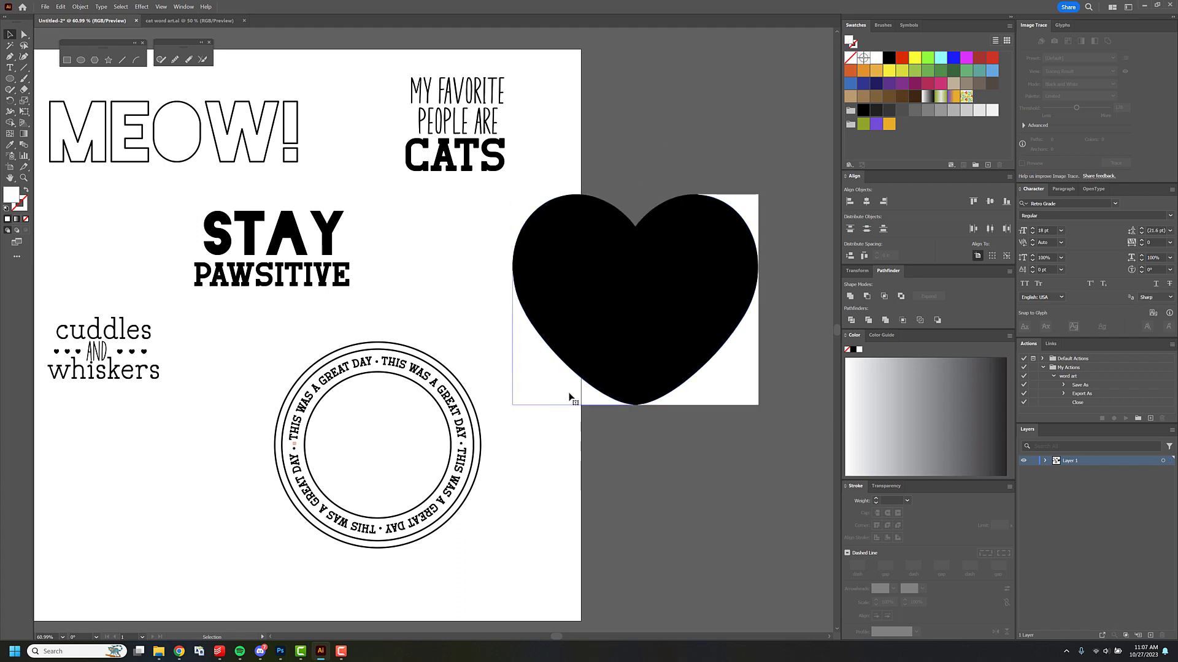
{"action": "key", "text": "Delete"}
{"action": "left_click", "coordinate": [699, 399]}
{"action": "key", "text": "Delete"}
Scale the black heart down proportionally and place it inside the badge's innermost ring.
{"action": "left_click_drag", "start_coordinate": [708, 244], "coordinate": [666, 276]}
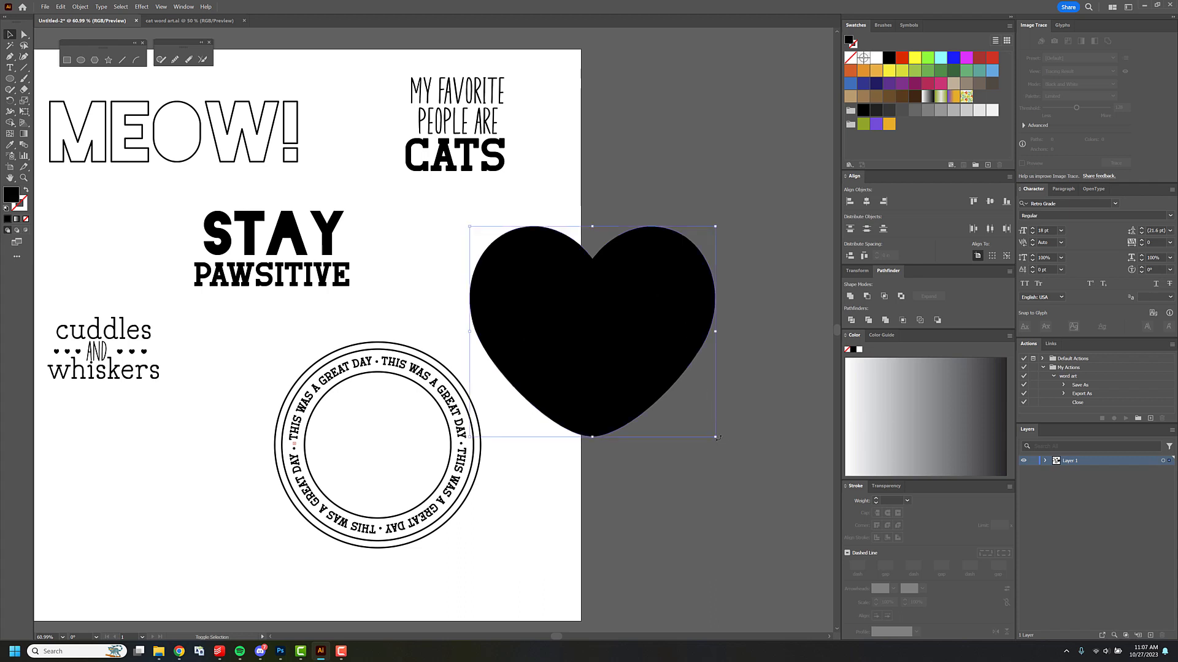
{"action": "left_click_drag", "start_coordinate": [716, 438], "coordinate": [544, 290]}
{"action": "left_click_drag", "start_coordinate": [525, 251], "coordinate": [394, 436]}
{"action": "mouse_move", "coordinate": [412, 476]}
{"action": "left_mouse_down"}
{"action": "mouse_move", "coordinate": [459, 515]}
{"action": "mouse_move", "coordinate": [413, 476]}
{"action": "left_mouse_up"}
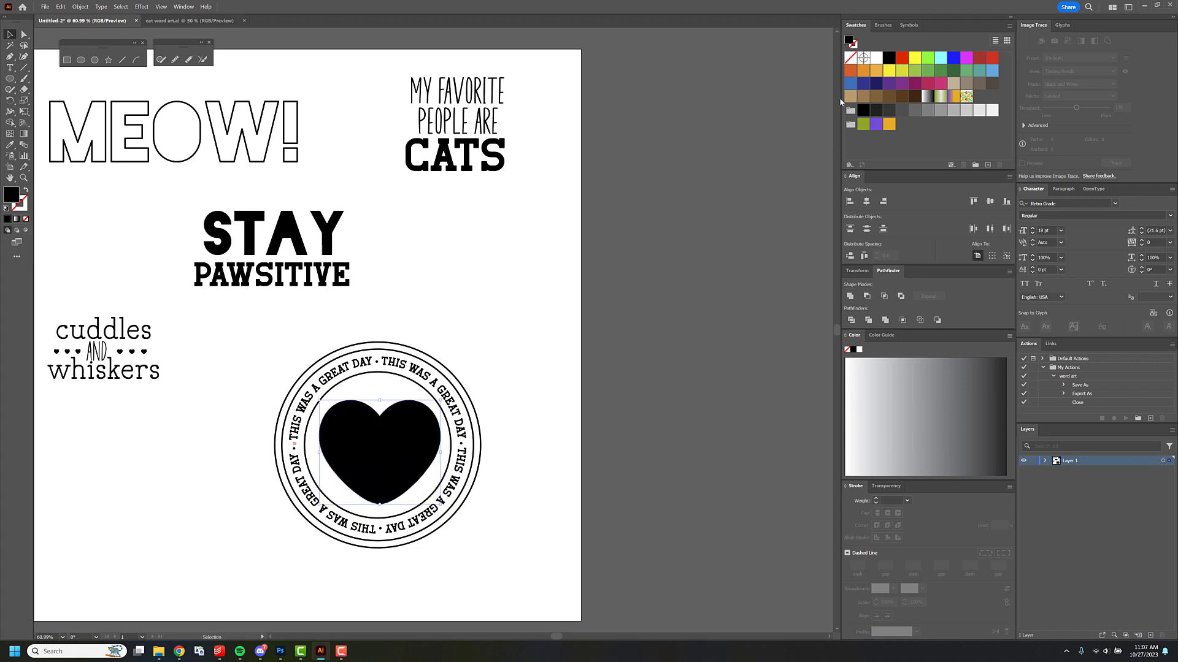
Turn the heart into an outline with no fill and a 2 pt black stroke.
{"action": "left_click", "coordinate": [849, 57]}
{"action": "key", "text": "x"}
{"action": "left_click", "coordinate": [889, 59]}
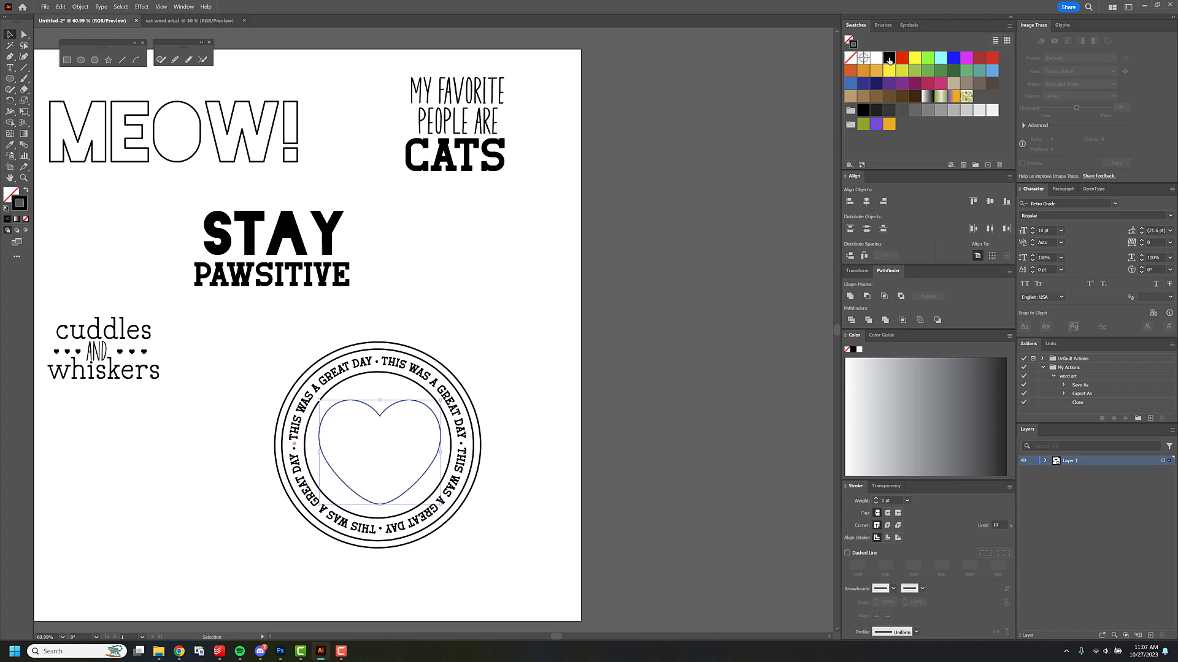
{"action": "left_click", "coordinate": [907, 500]}
{"action": "left_click", "coordinate": [920, 329]}
Center the heart horizontally in the badge; try vertical centering and undo it.
{"action": "left_click", "coordinate": [369, 354]}
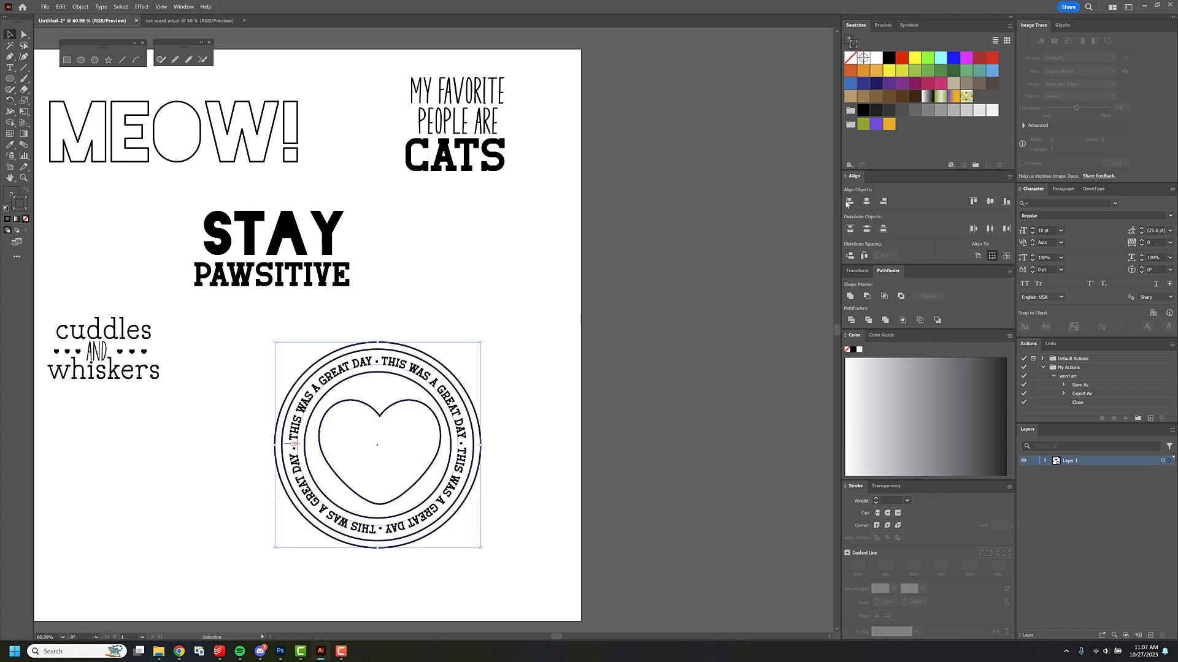
{"action": "left_click", "coordinate": [866, 203]}
{"action": "left_click", "coordinate": [989, 203]}
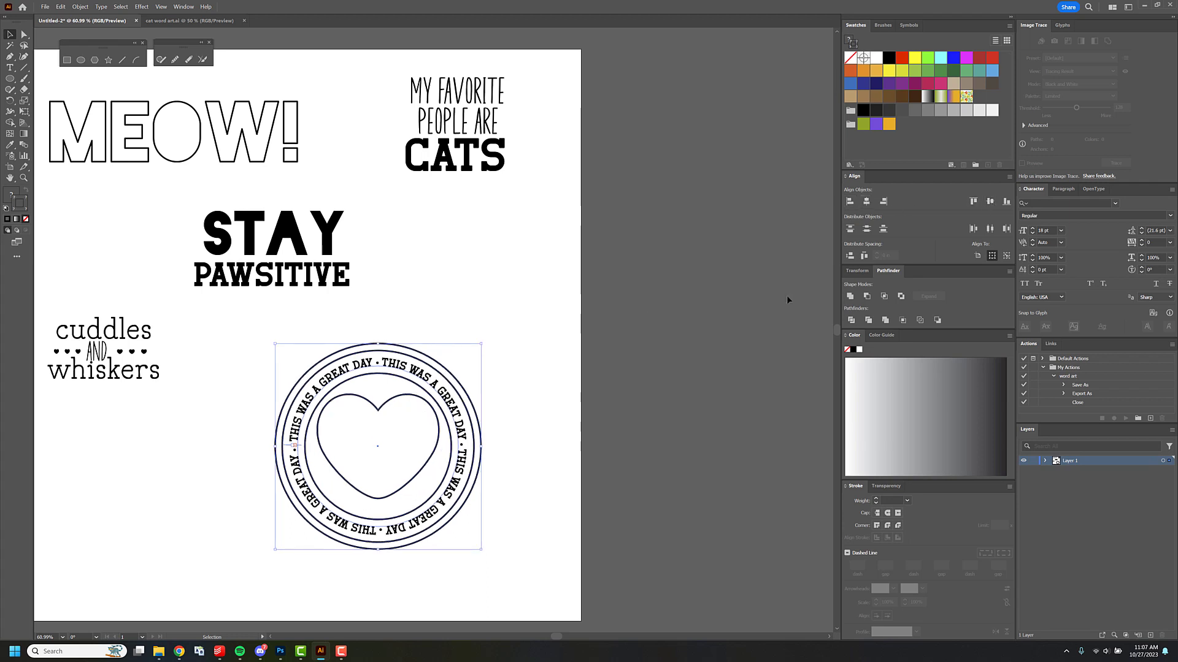
{"action": "left_click", "coordinate": [597, 303]}
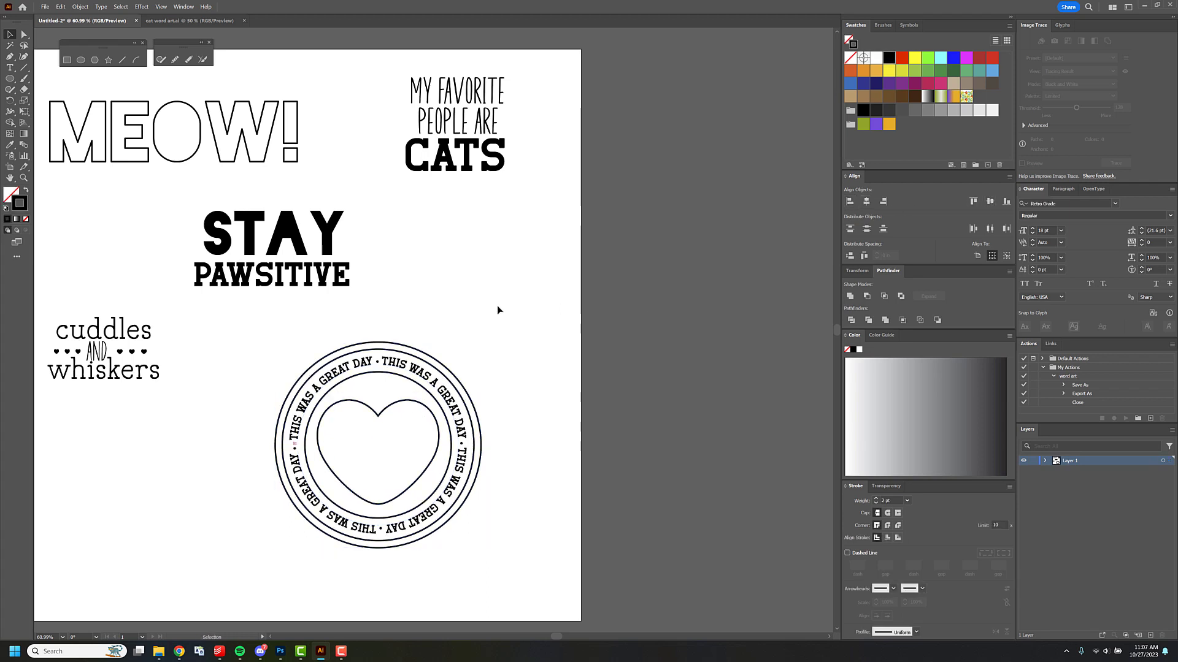
Move the complete badge with its heart toward the artboard's lower right, away from the other word art.
{"action": "left_click_drag", "start_coordinate": [463, 298], "coordinate": [614, 270]}
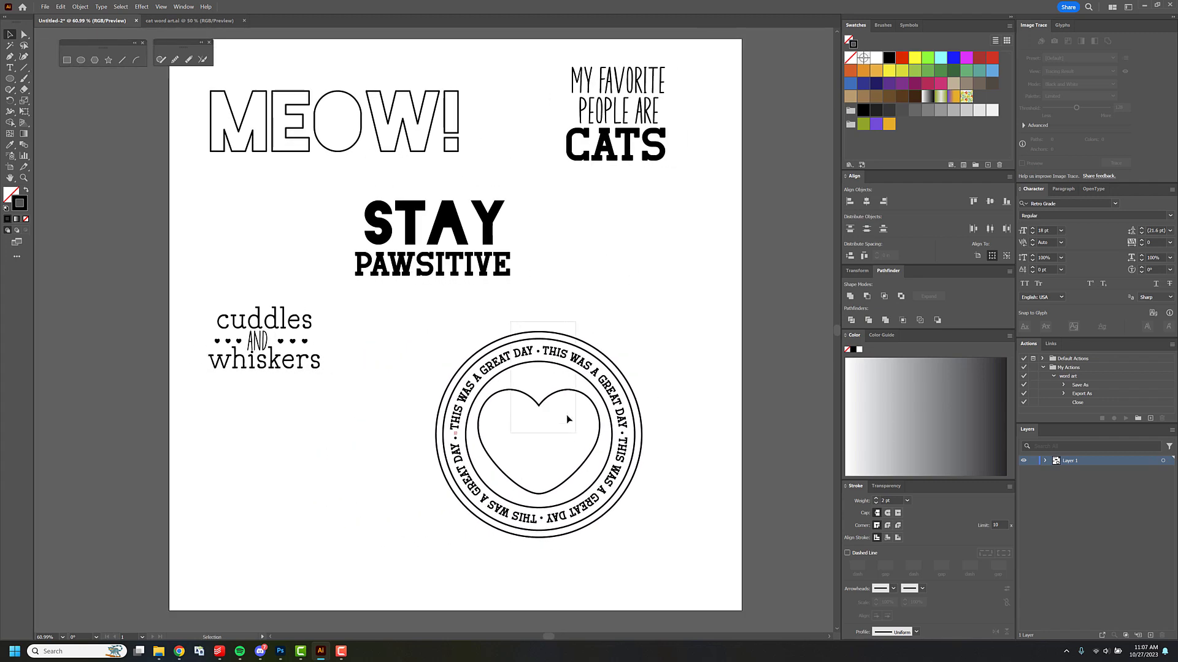
{"action": "left_click", "coordinate": [568, 395]}
{"action": "left_click_drag", "start_coordinate": [567, 391], "coordinate": [637, 384]}
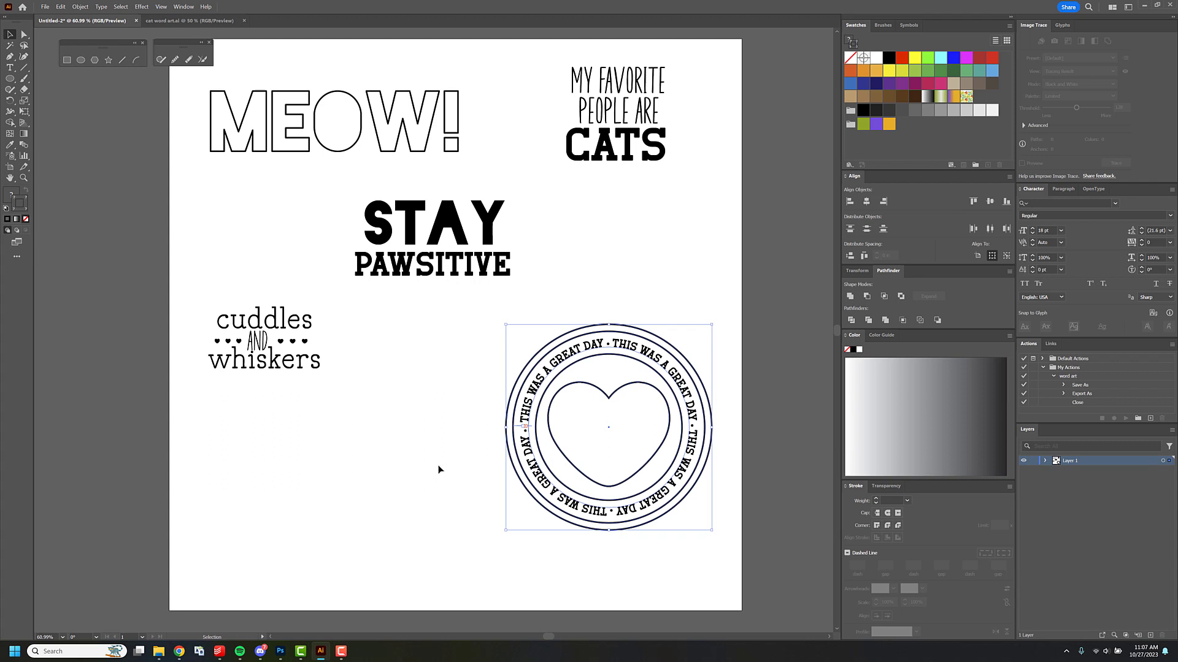
{"action": "left_click", "coordinate": [578, 300]}
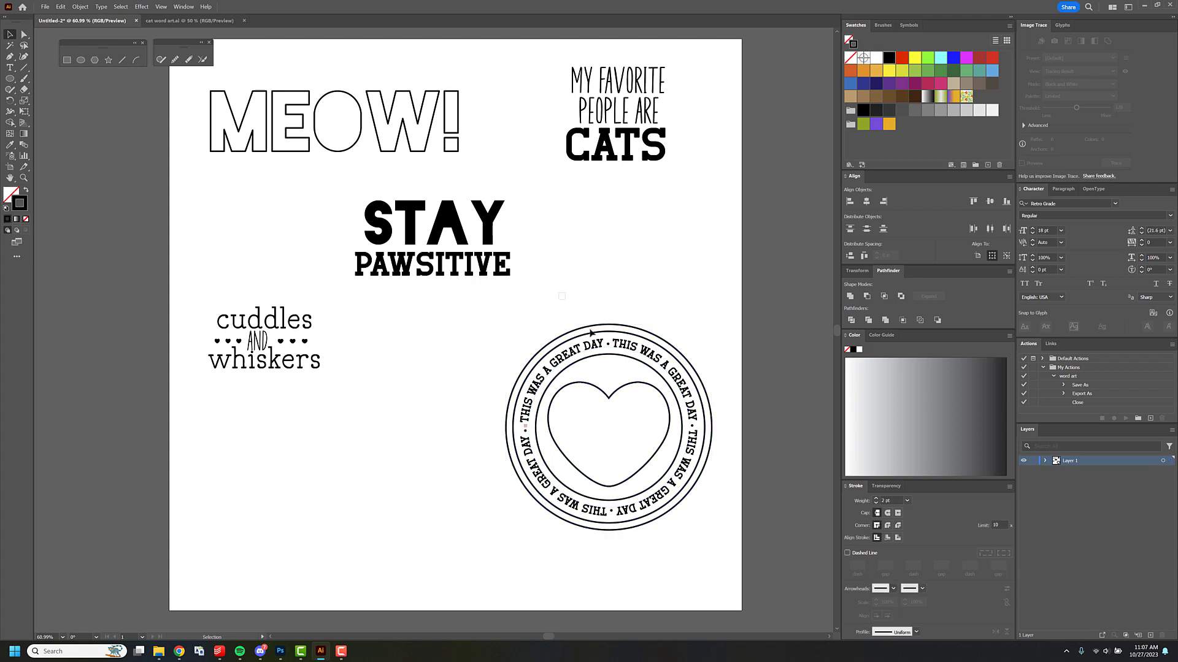
Copy the complete badge, switch to Photoshop, clear the canvas selection and delete the black heart layer.
{"action": "left_click_drag", "start_coordinate": [642, 438], "coordinate": [643, 437]}
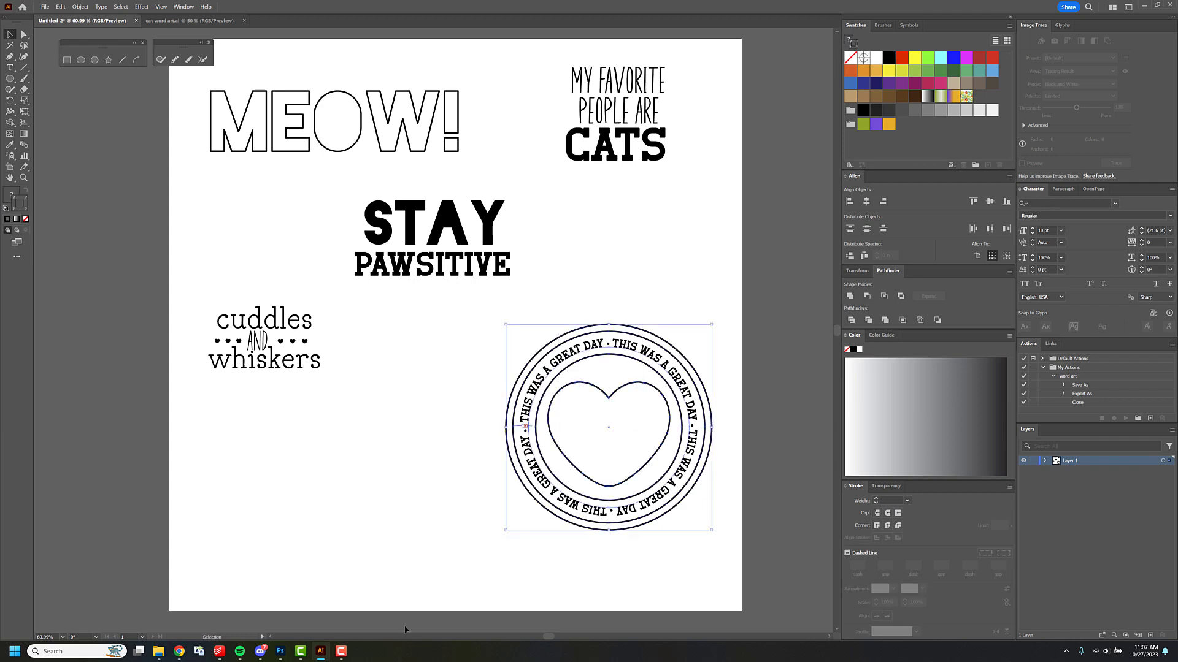
{"action": "left_click", "coordinate": [280, 651]}
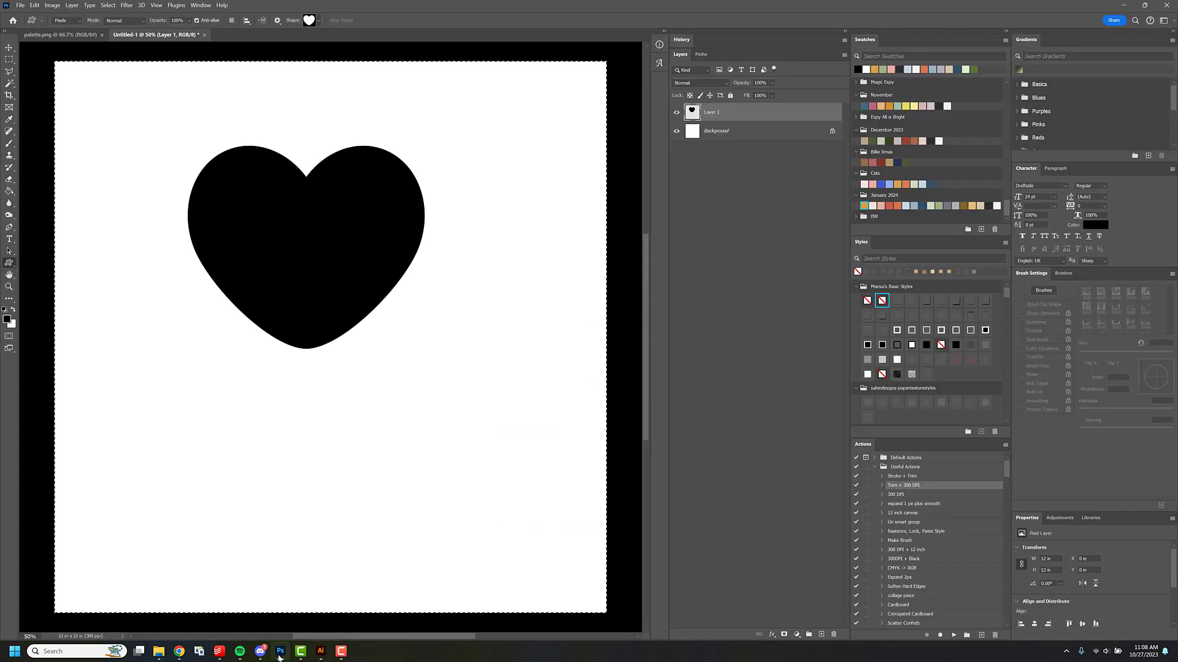
{"action": "key", "text": "ctrl+d"}
{"action": "key", "text": "Delete"}
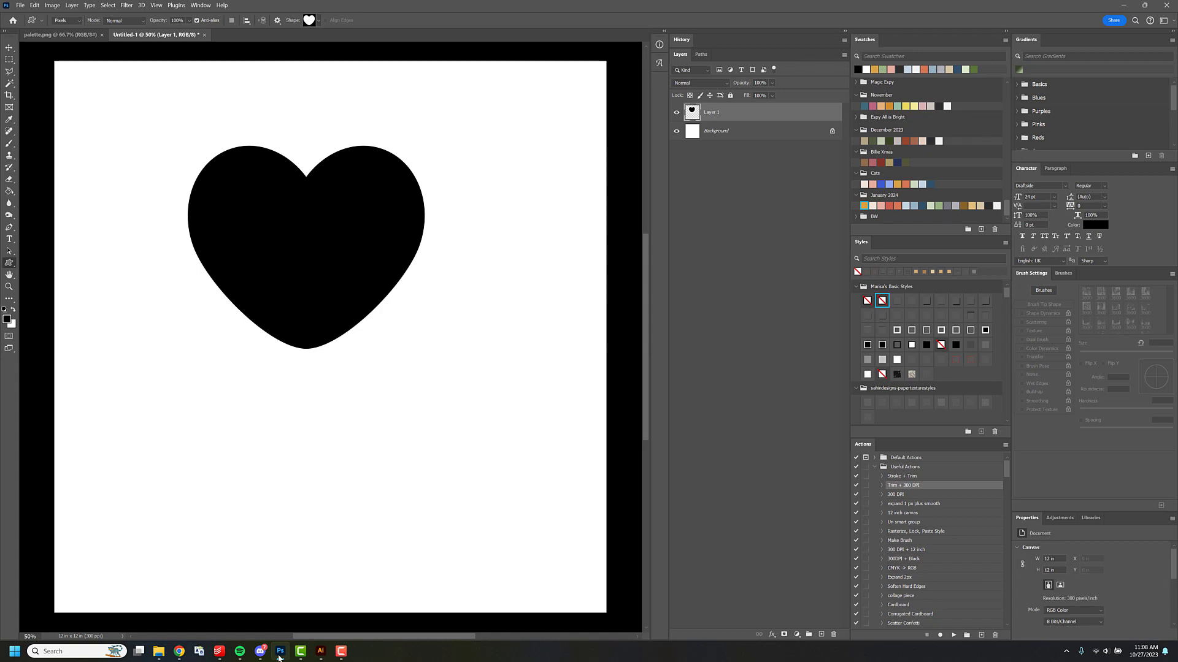
Paste the badge as pixels onto the blank canvas and move it up and to the right of the canvas center.
{"action": "key", "text": "ctrl+v"}
{"action": "key", "text": "Return"}
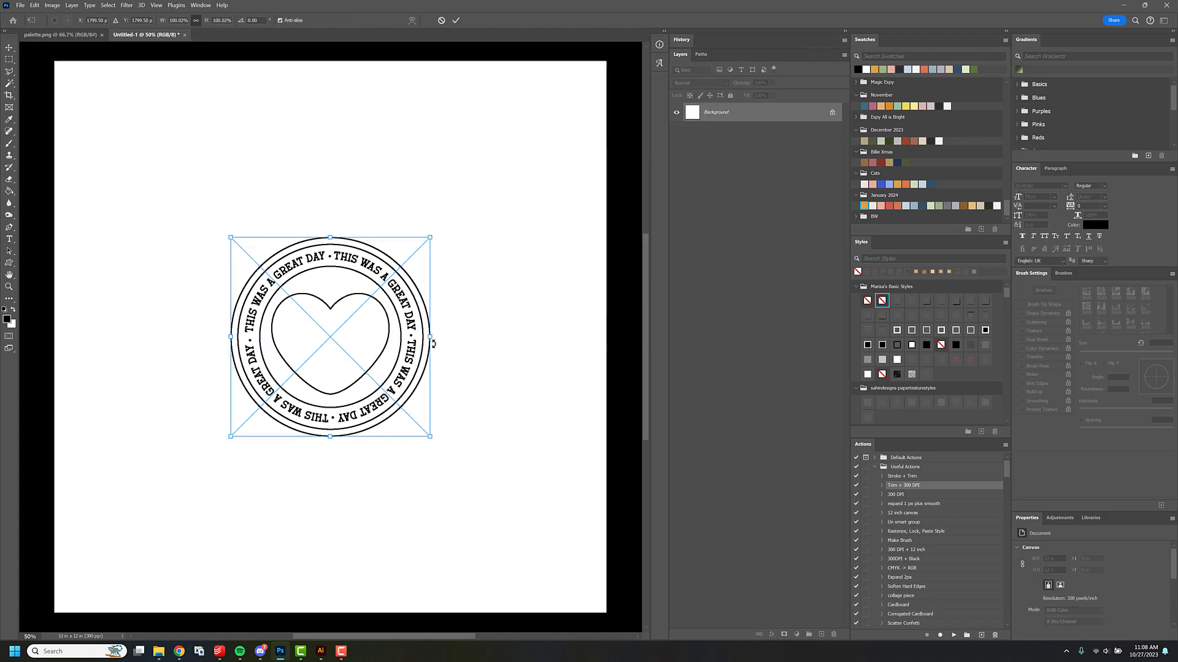
{"action": "key", "text": "Return"}
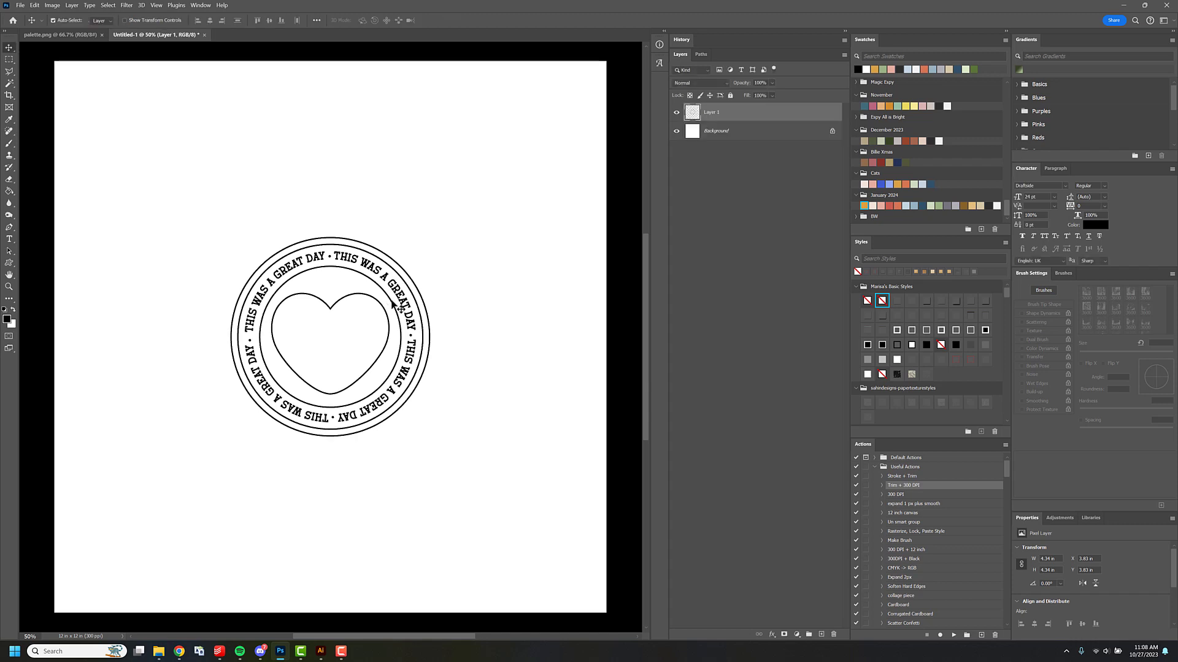
{"action": "left_click_drag", "start_coordinate": [393, 305], "coordinate": [474, 257]}
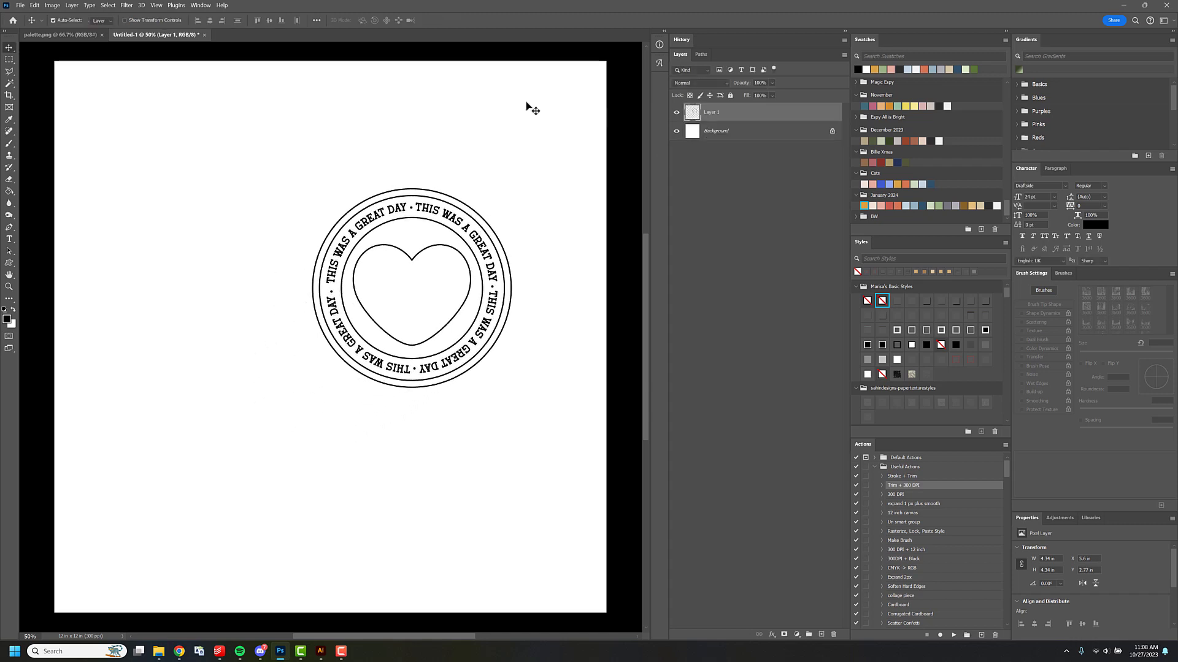
Bring up palette.png and create a swatch group named November Madness.
{"action": "left_click", "coordinate": [60, 35]}
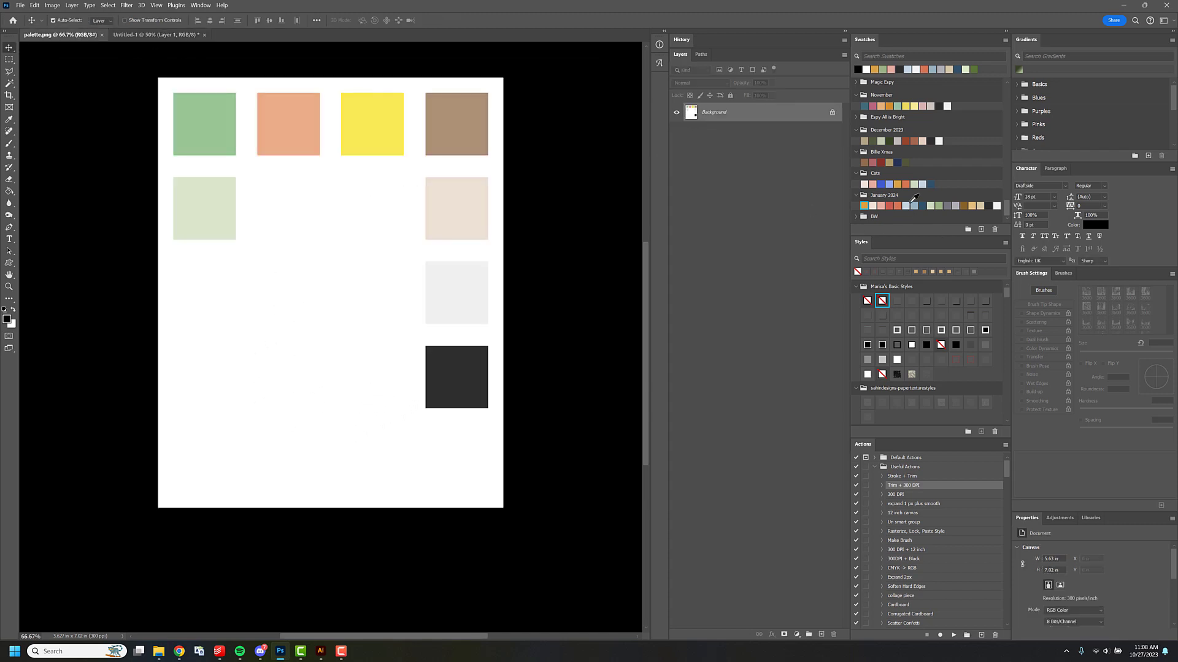
{"action": "left_click", "coordinate": [967, 230]}
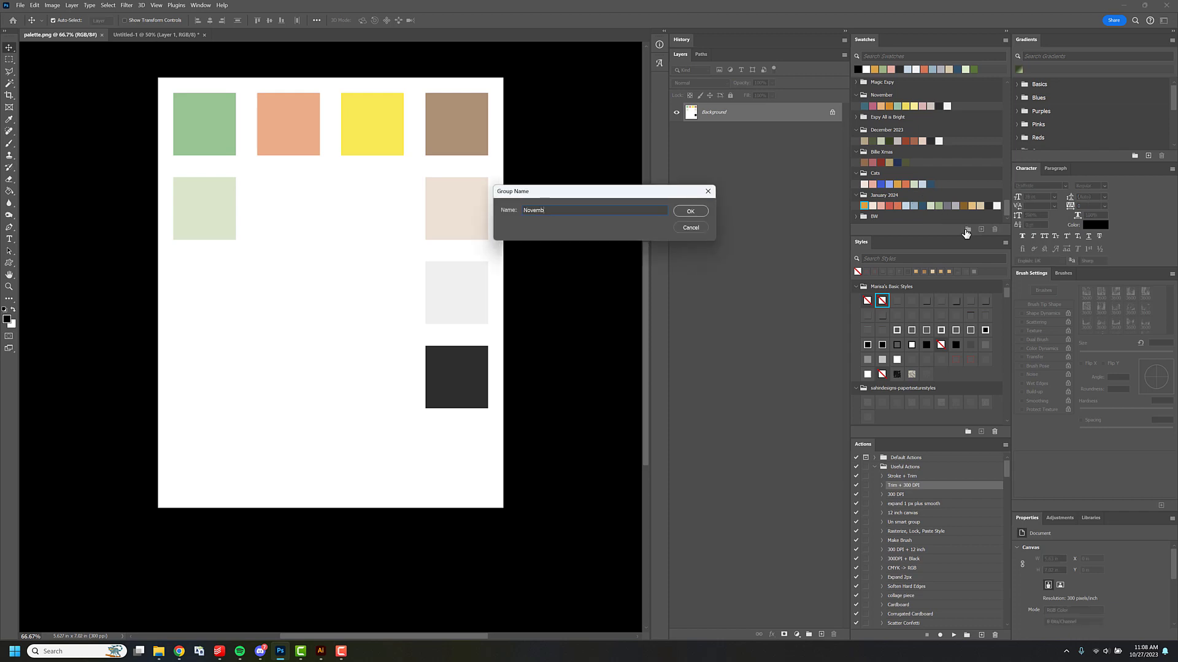
{"action": "type", "text": "November Madness"}
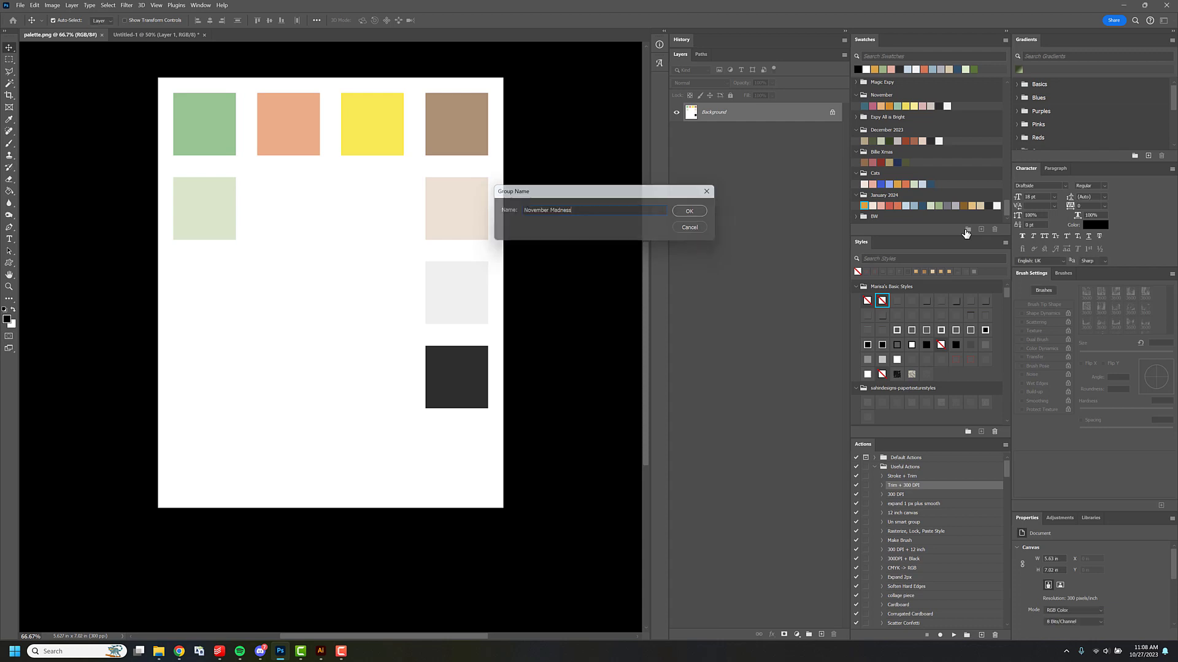
{"action": "key", "text": "Return"}
Move the November Madness group out of January 2024 to the end of the swatch list and add the sampled darker green.
{"action": "key", "text": "i"}
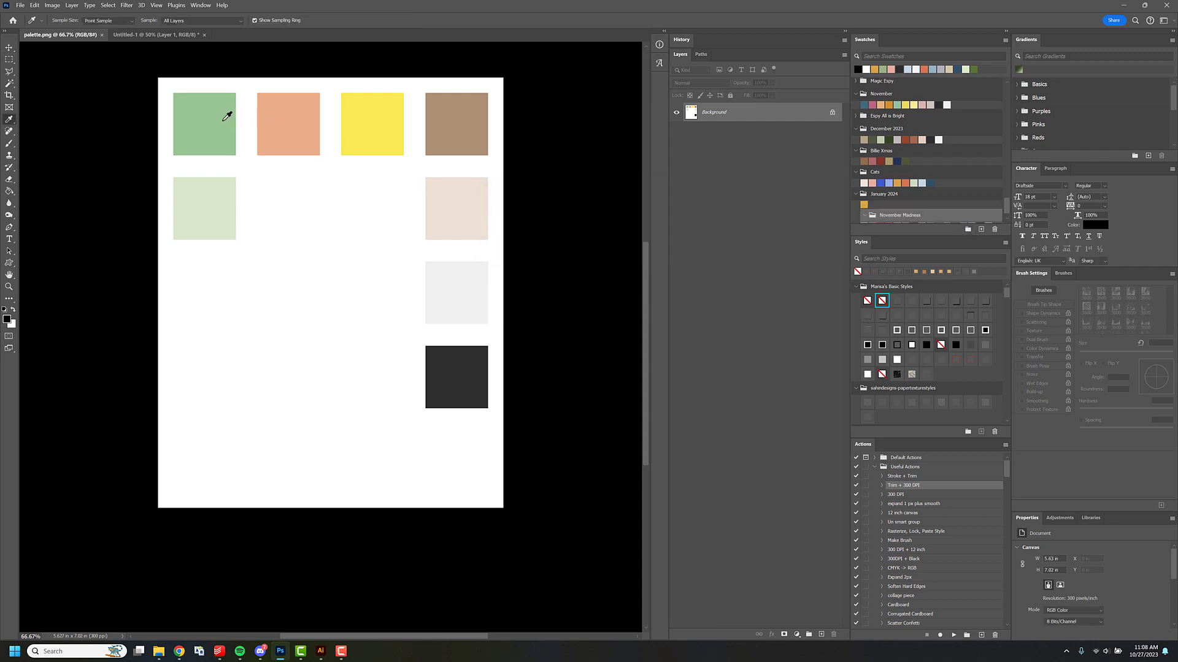
{"action": "left_click", "coordinate": [211, 121]}
{"action": "scroll", "coordinate": [933, 215], "scroll_direction": "down", "scroll_amount": 1}
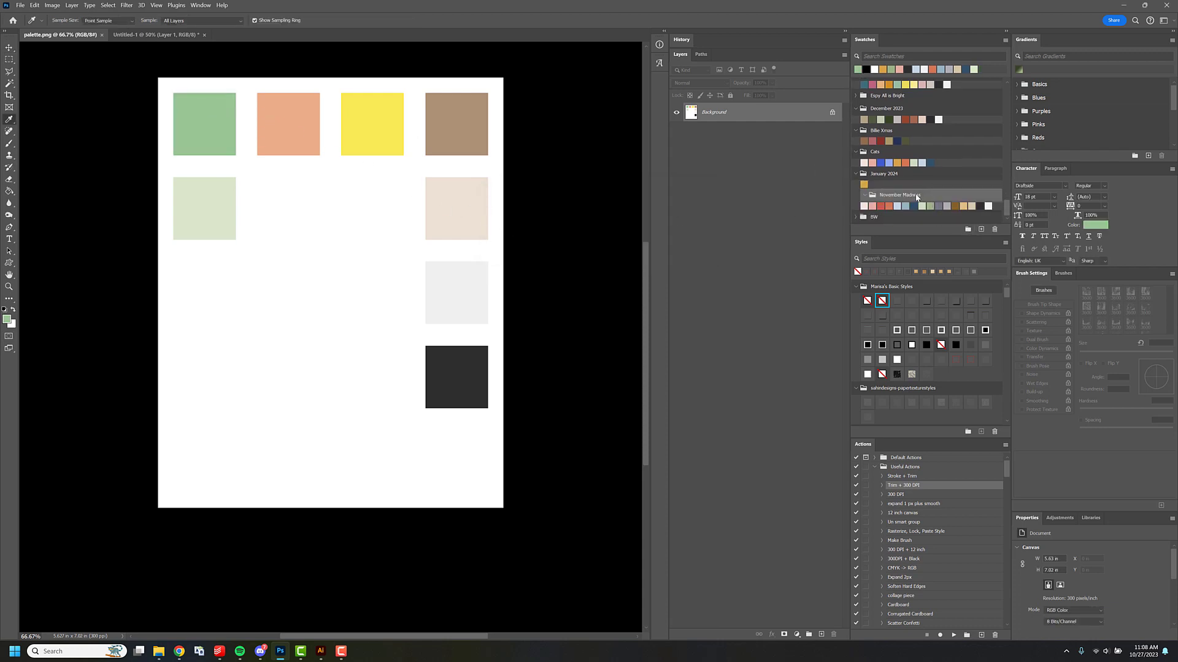
{"action": "left_click_drag", "start_coordinate": [915, 196], "coordinate": [903, 223]}
{"action": "left_click", "coordinate": [857, 184]}
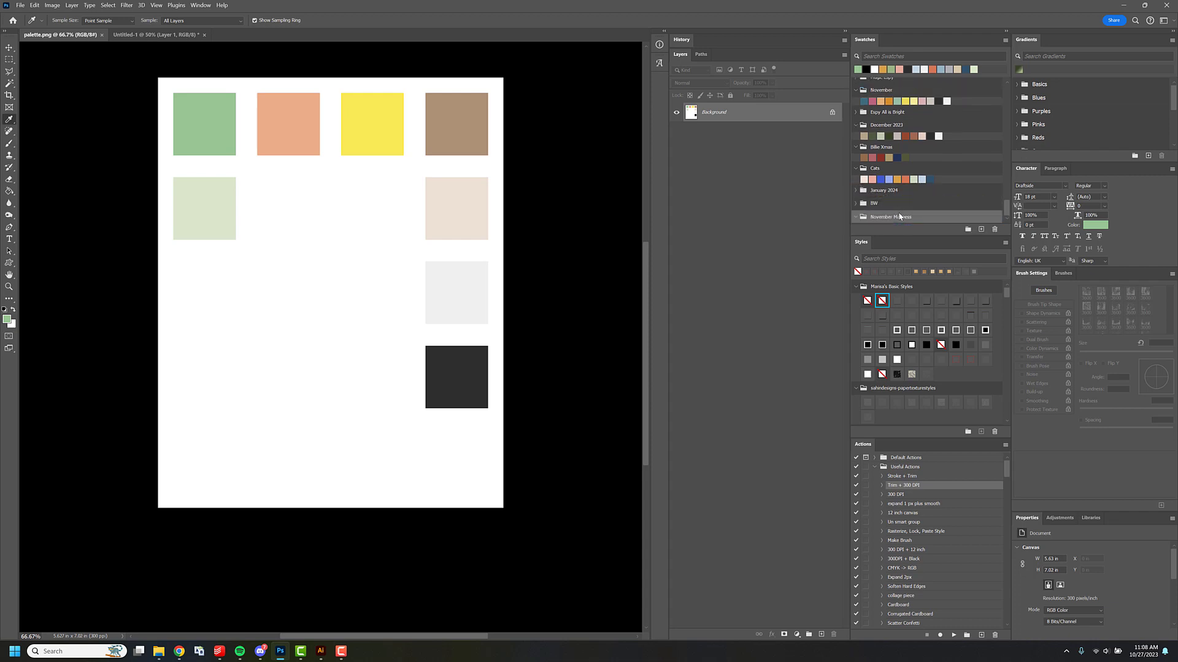
{"action": "left_click", "coordinate": [977, 230]}
{"action": "key", "text": "Return"}
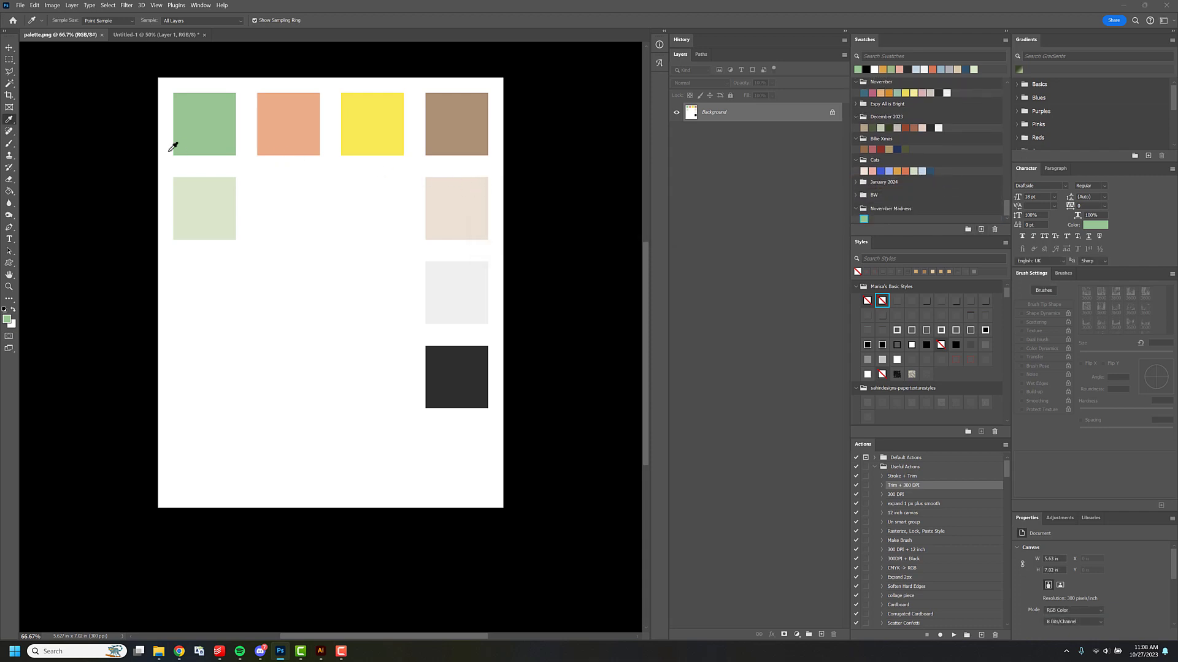
Sample the palette's light green, peach and yellow squares and add each as a swatch to November Madness.
{"action": "left_click", "coordinate": [216, 201]}
{"action": "left_click", "coordinate": [981, 229]}
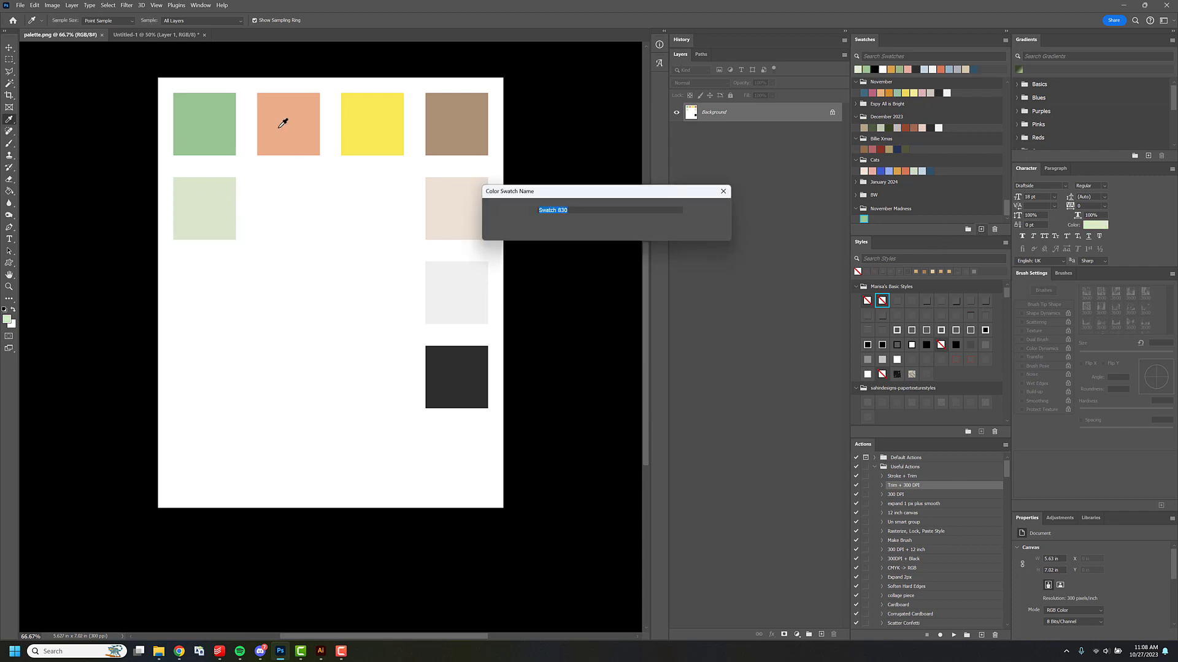
{"action": "key", "text": "Return"}
{"action": "left_click", "coordinate": [980, 231]}
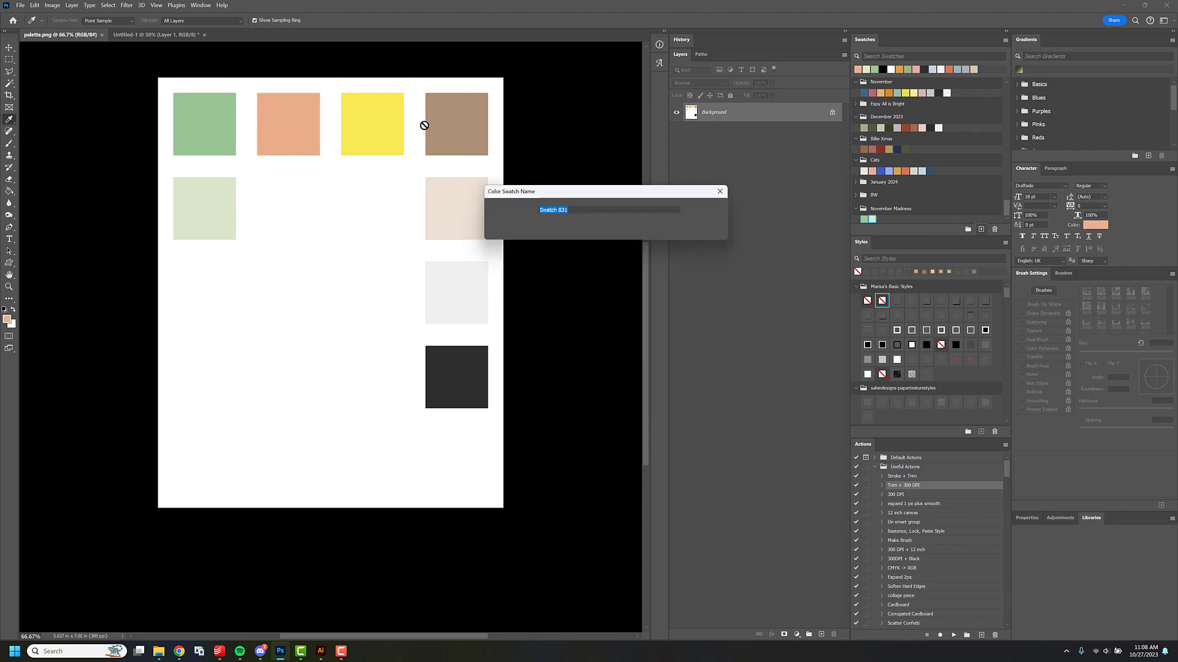
{"action": "key", "text": "Return"}
{"action": "left_click", "coordinate": [380, 119]}
{"action": "left_click", "coordinate": [981, 229]}
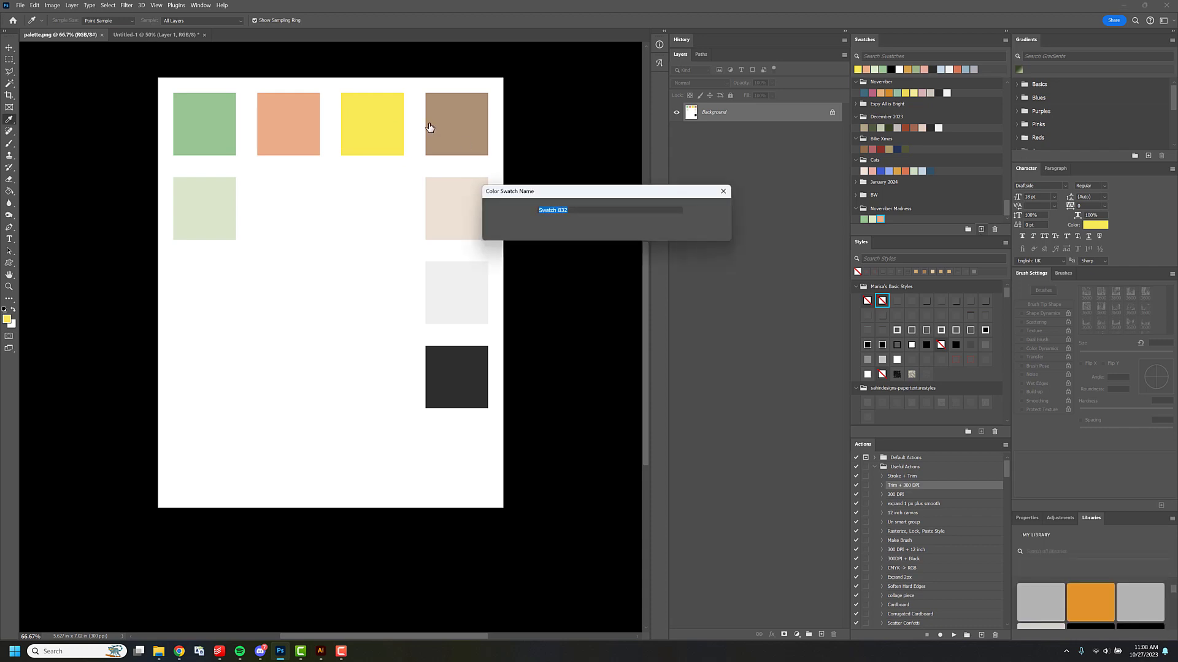
{"action": "key", "text": "Return"}
Sample the palette's brown, beige, light gray and charcoal squares and add each as a swatch to November Madness.
{"action": "left_click", "coordinate": [445, 122]}
{"action": "left_click", "coordinate": [981, 229]}
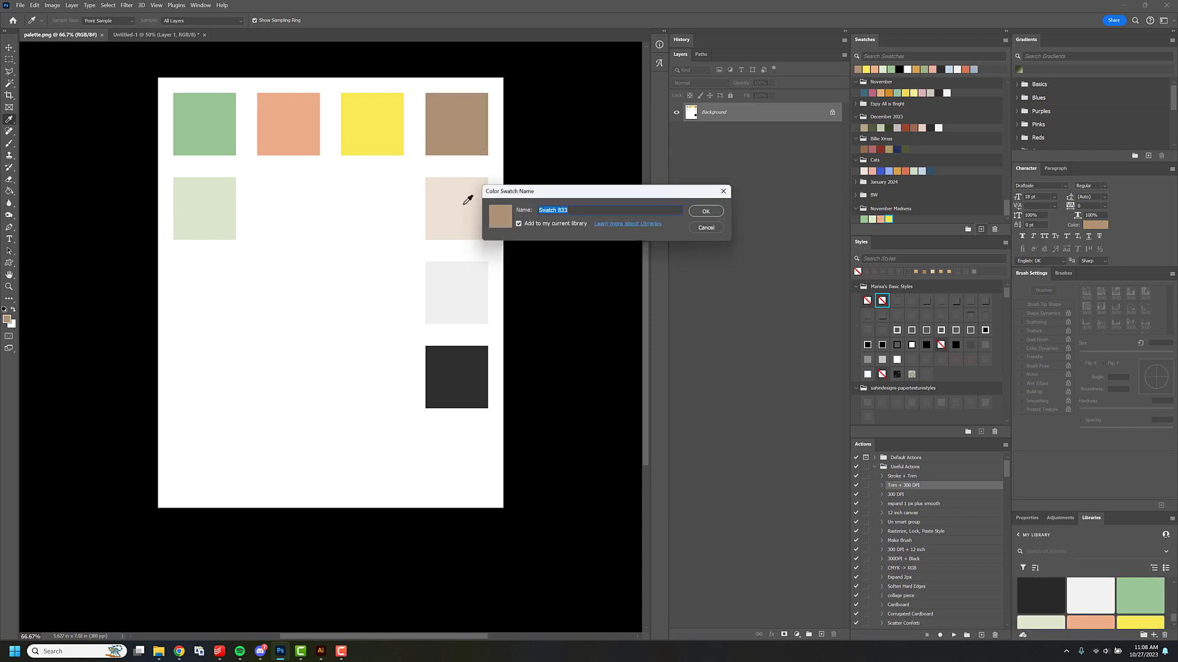
{"action": "key", "text": "Return"}
{"action": "left_click", "coordinate": [981, 229]}
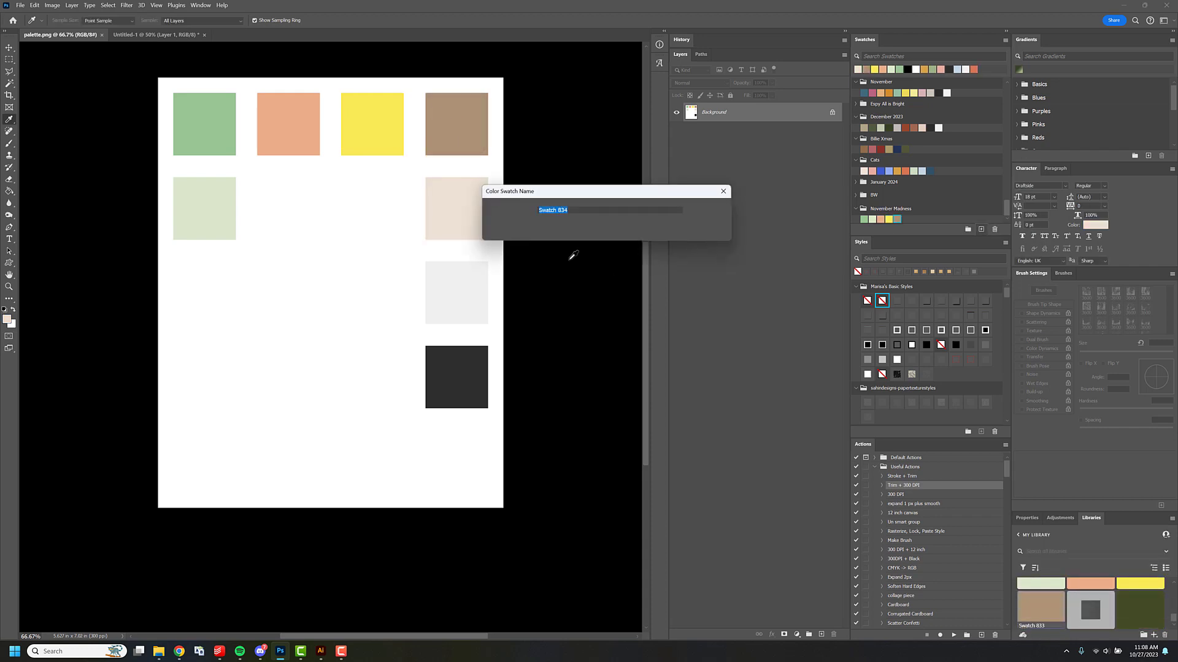
{"action": "key", "text": "Return"}
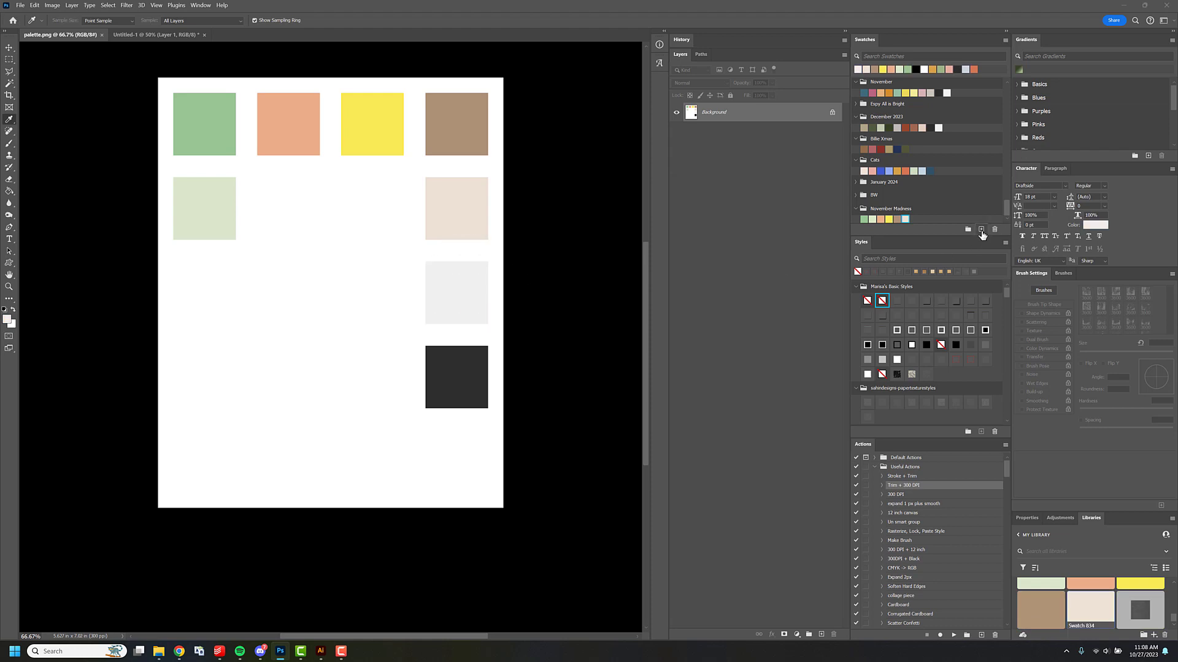
{"action": "left_click", "coordinate": [981, 229]}
{"action": "key", "text": "Return"}
{"action": "left_click", "coordinate": [468, 372]}
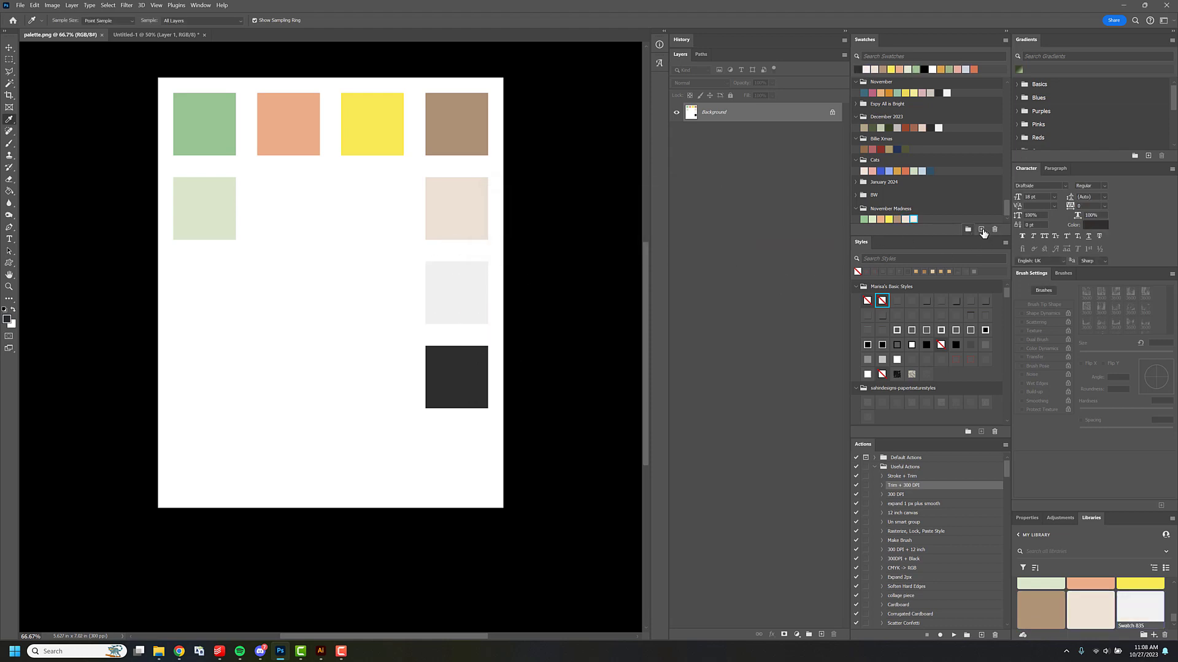
{"action": "left_click", "coordinate": [981, 229]}
{"action": "key", "text": "Return"}
Close palette.png and add an empty layer between the badge layer and the background.
{"action": "left_click", "coordinate": [102, 35]}
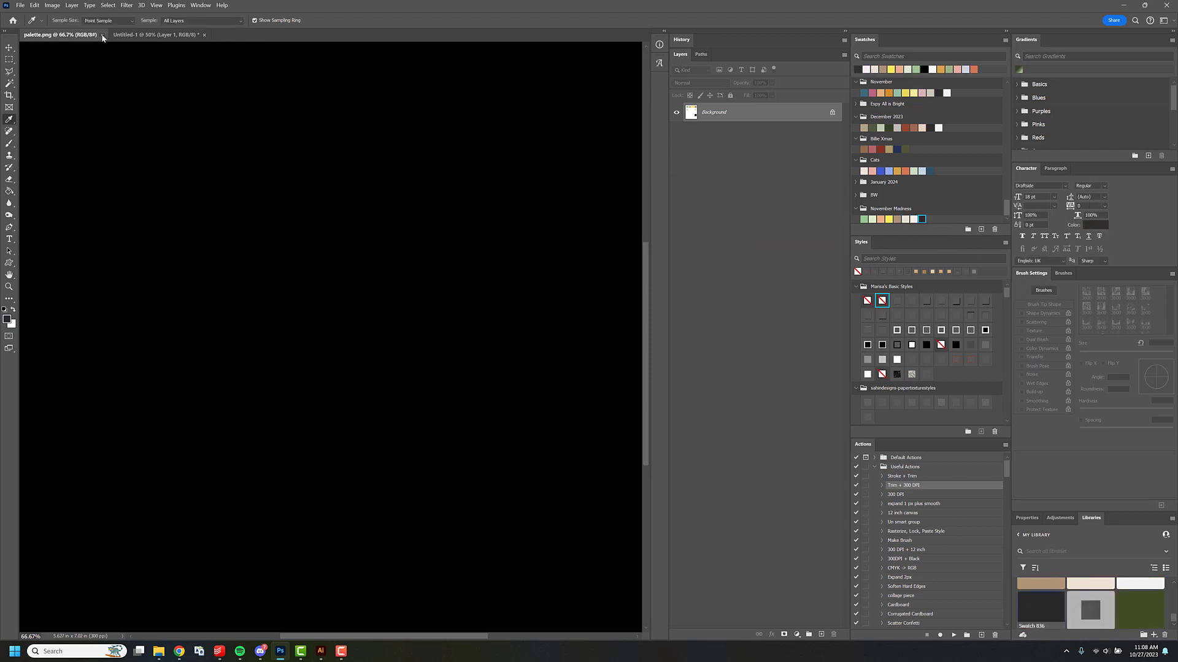
{"action": "left_click", "coordinate": [719, 133]}
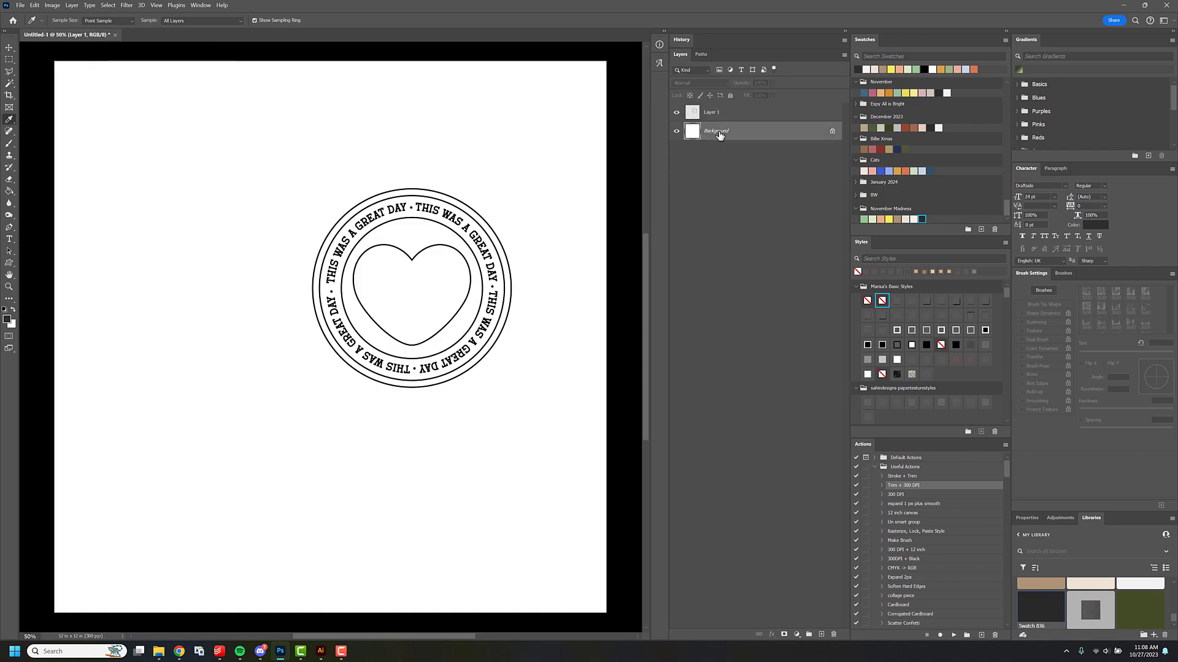
{"action": "double_click", "coordinate": [720, 134]}
{"action": "key", "text": "Return"}
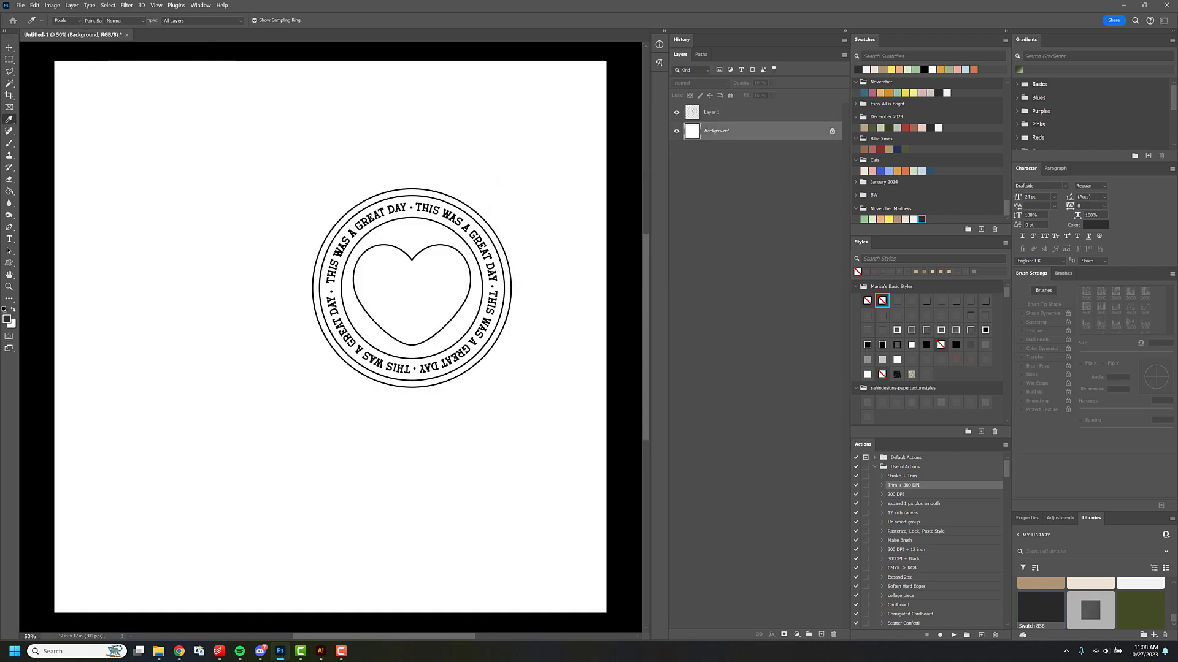
Draw a circle slightly larger than the badge on the new layer, filled with the peach November Madness swatch.
{"action": "key", "text": "u"}
{"action": "key", "text": "shift+u"}
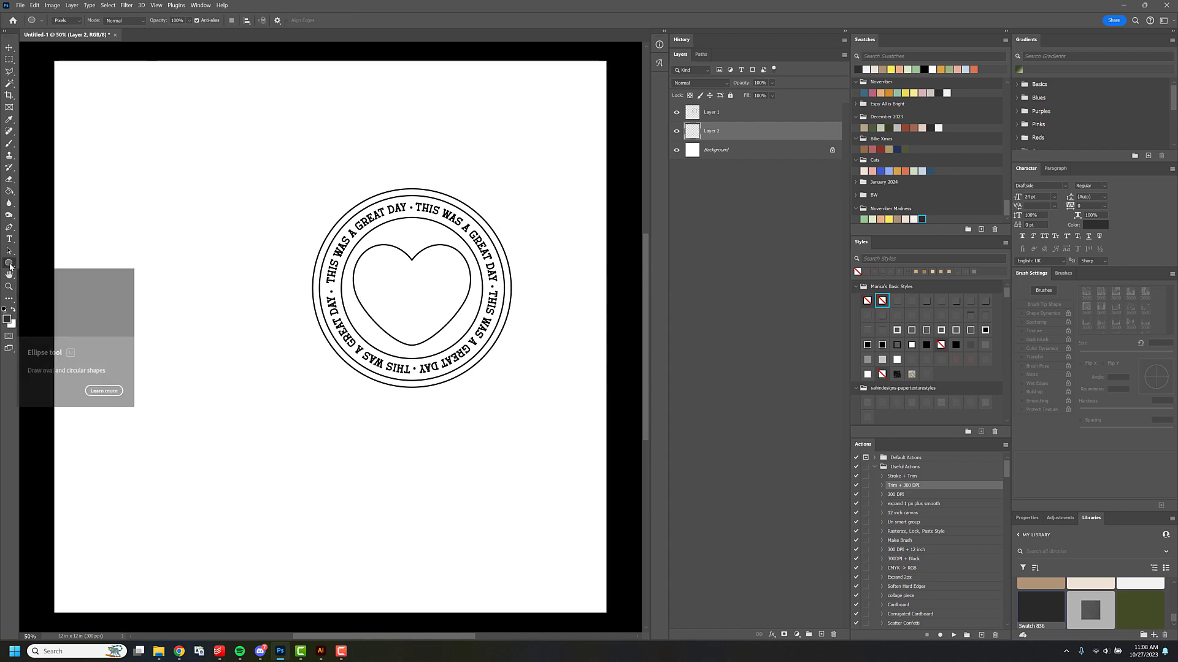
{"action": "right_click", "coordinate": [10, 266]}
{"action": "left_click", "coordinate": [10, 265]}
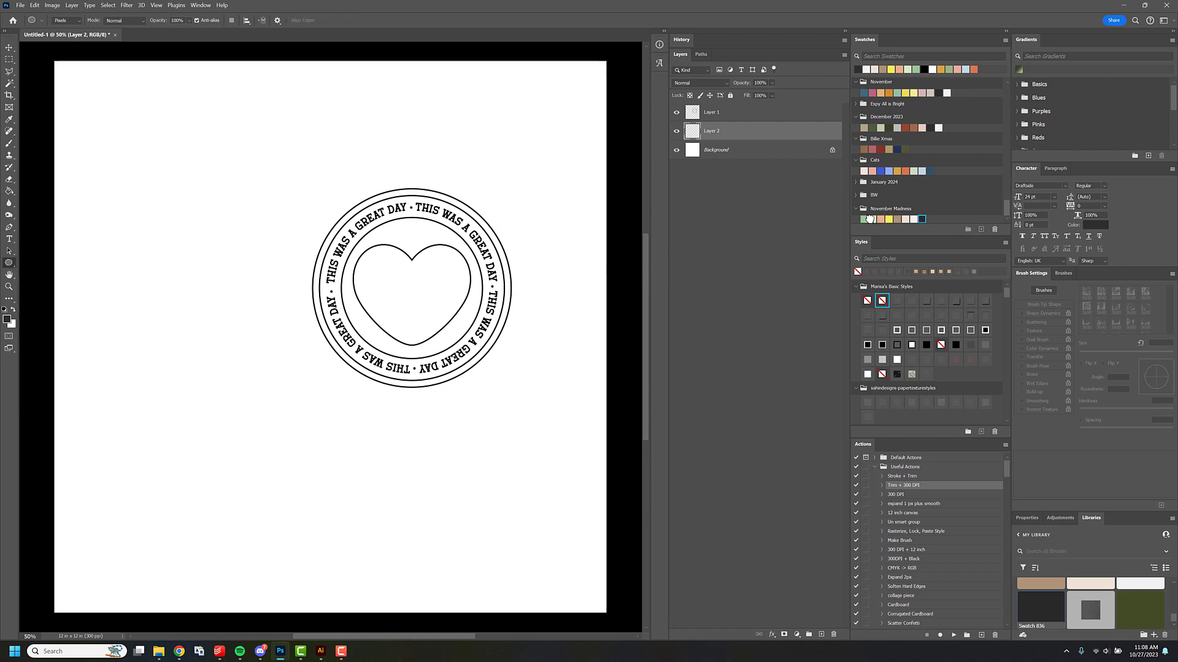
{"action": "left_click", "coordinate": [870, 219]}
{"action": "left_click_drag", "start_coordinate": [290, 183], "coordinate": [606, 414]}
{"action": "key", "text": "v"}
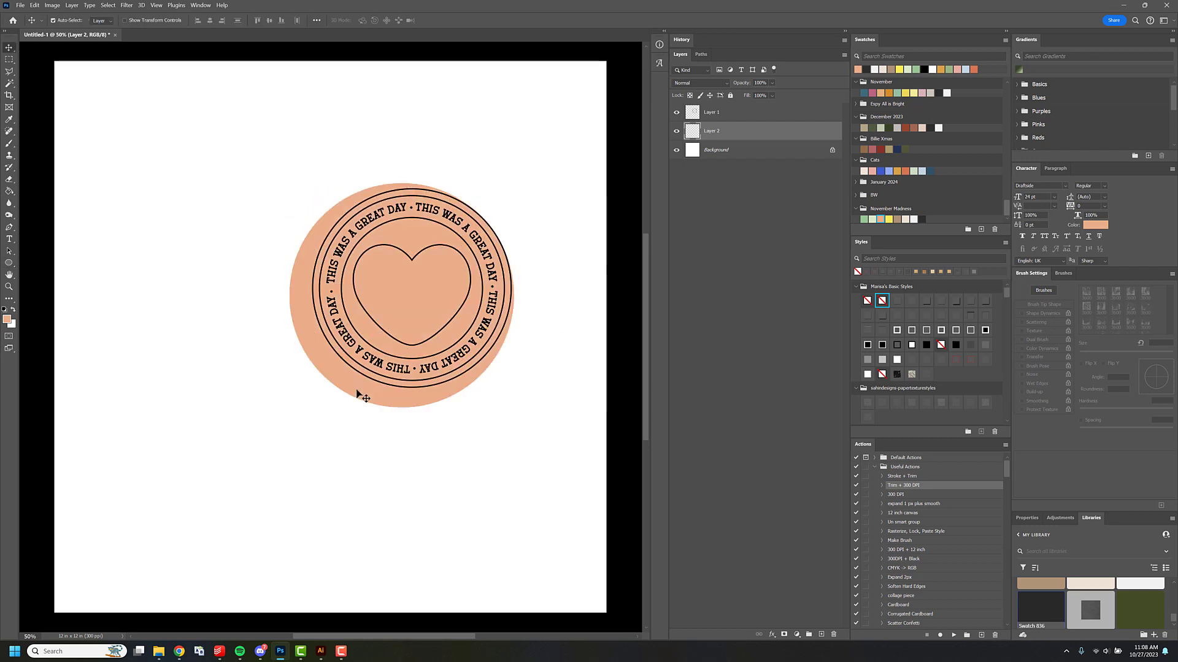
Move the peach circle behind the badge and scale it proportionally to about 96%.
{"action": "left_click_drag", "start_coordinate": [356, 398], "coordinate": [370, 390]}
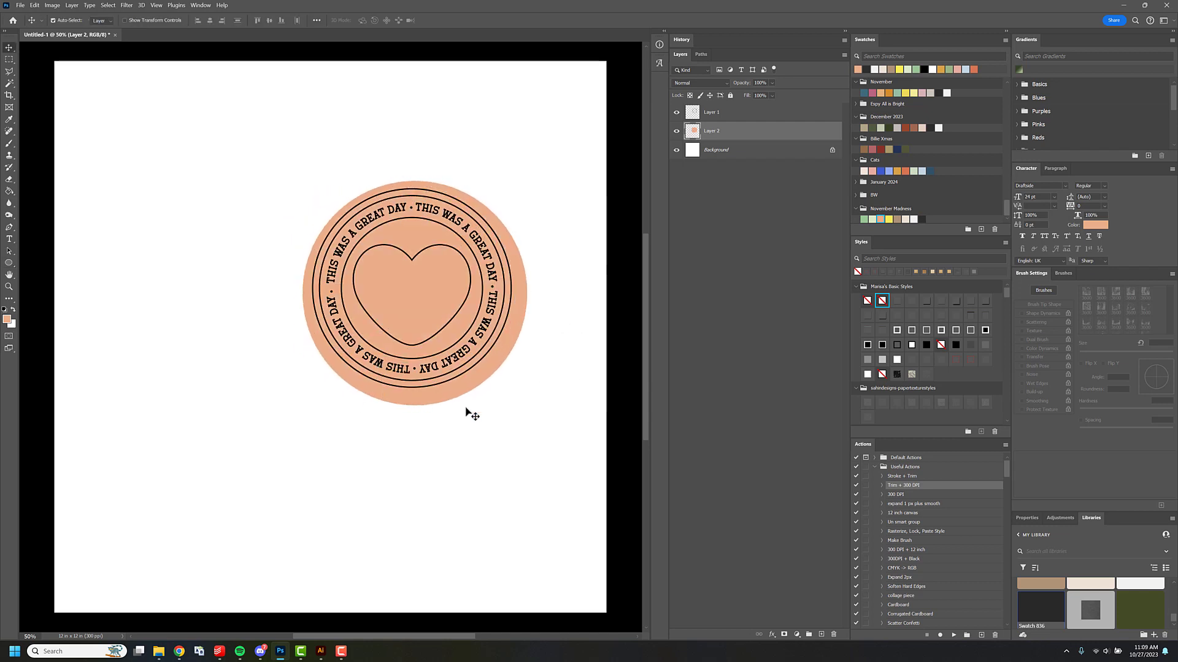
{"action": "key", "text": "ctrl+t"}
{"action": "left_click_drag", "start_coordinate": [526, 405], "coordinate": [519, 397]}
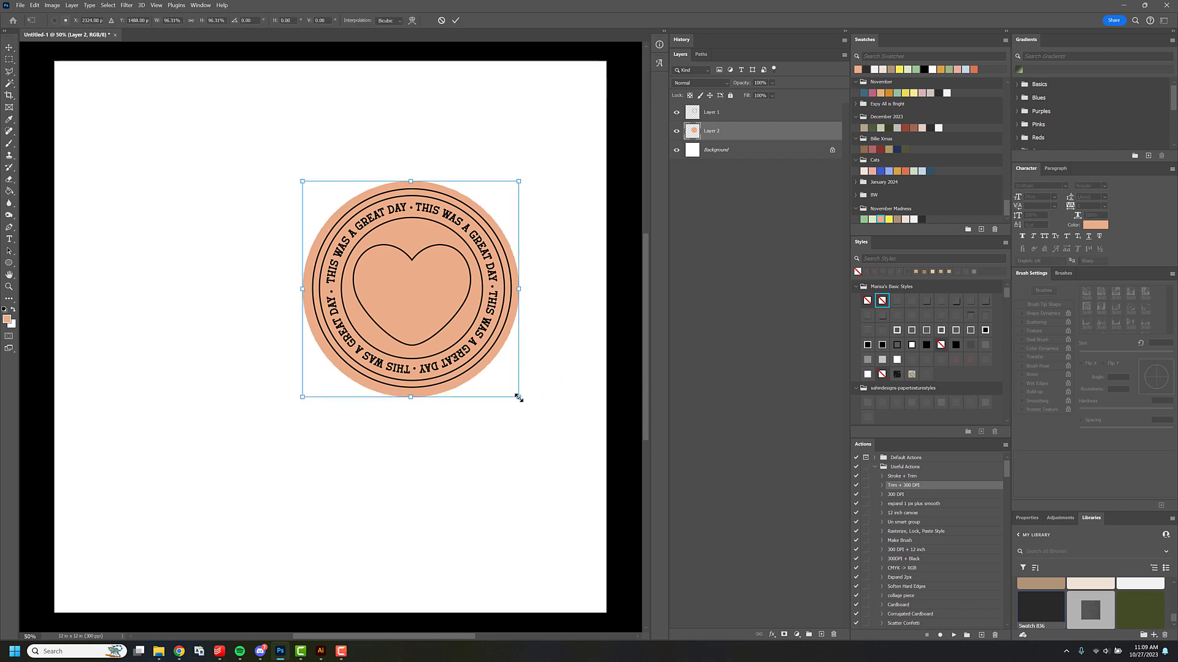
{"action": "key", "text": "Return"}
Align the badge and the peach circle on their horizontal and vertical centers.
{"action": "left_click", "coordinate": [715, 114], "text": "shift"}
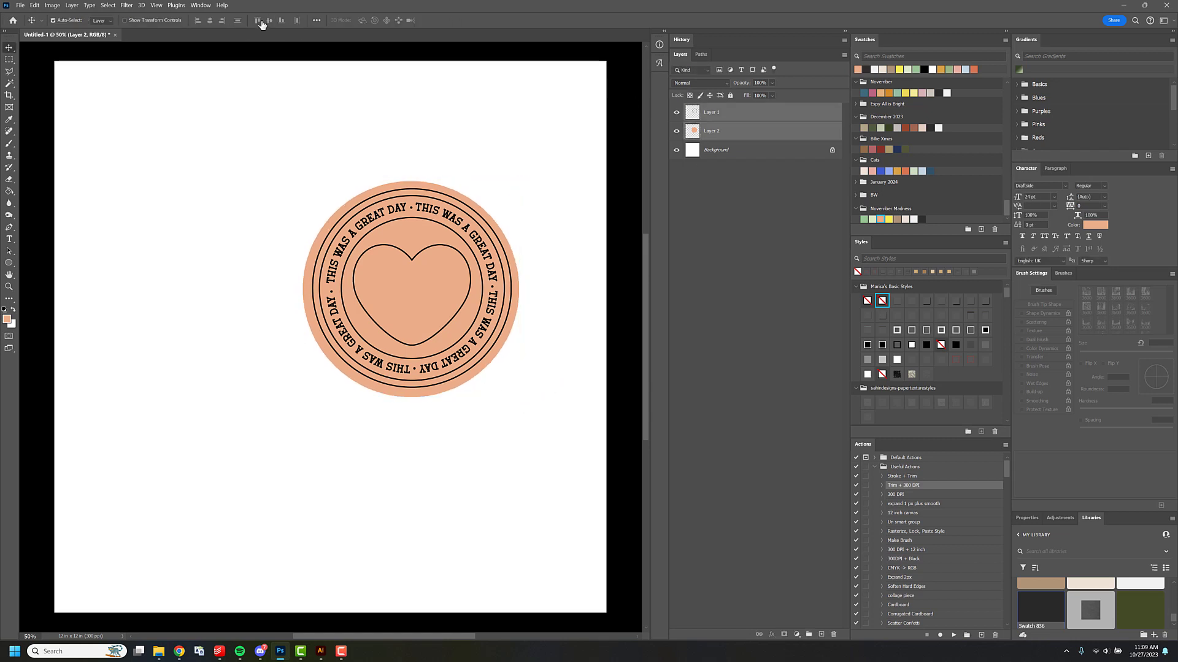
{"action": "left_click", "coordinate": [271, 21]}
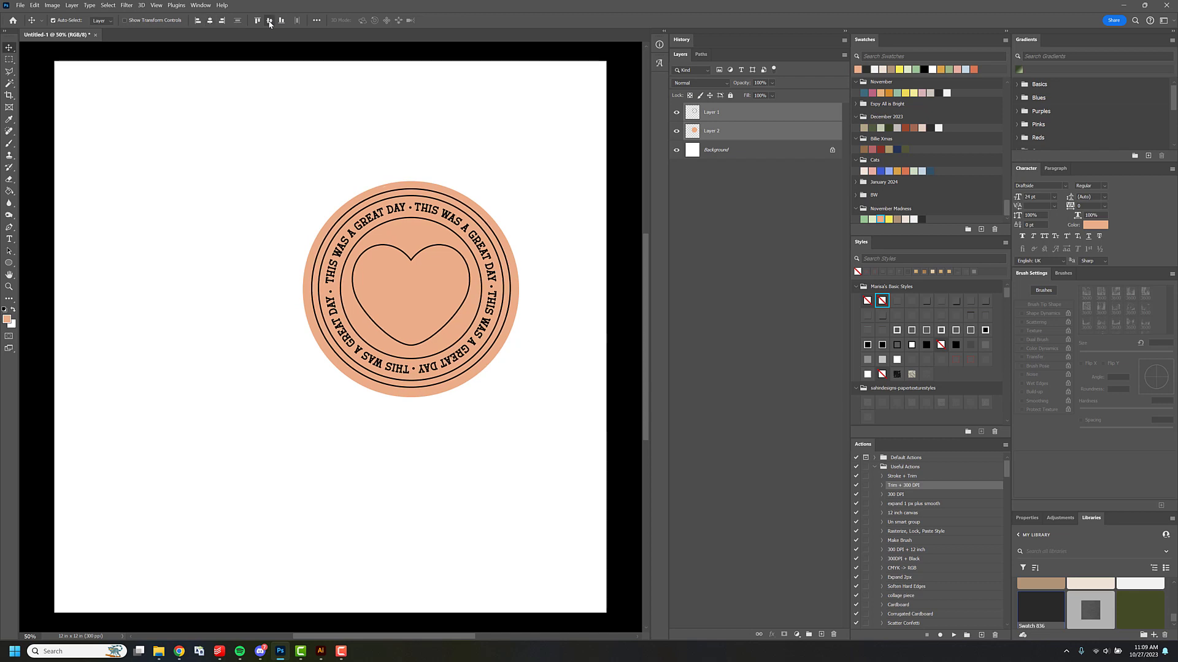
On the badge layer, select the area inside the heart and add the text ring's area with the Magic Wand.
{"action": "left_click", "coordinate": [722, 116]}
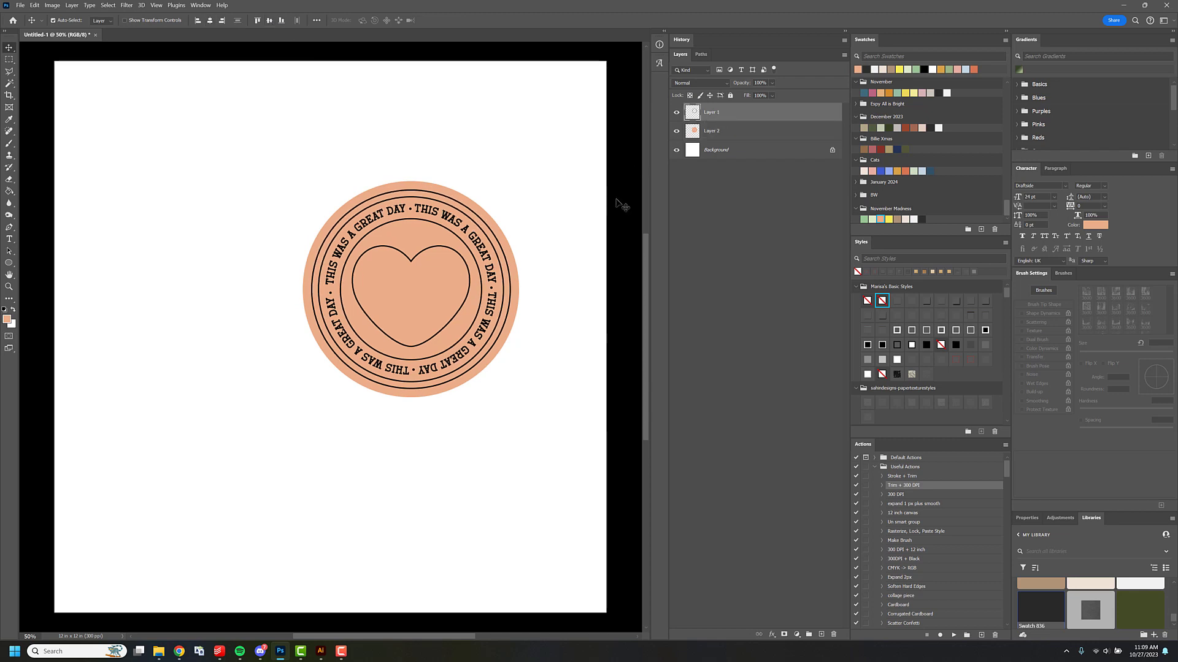
{"action": "key", "text": "w"}
{"action": "left_click", "coordinate": [459, 291]}
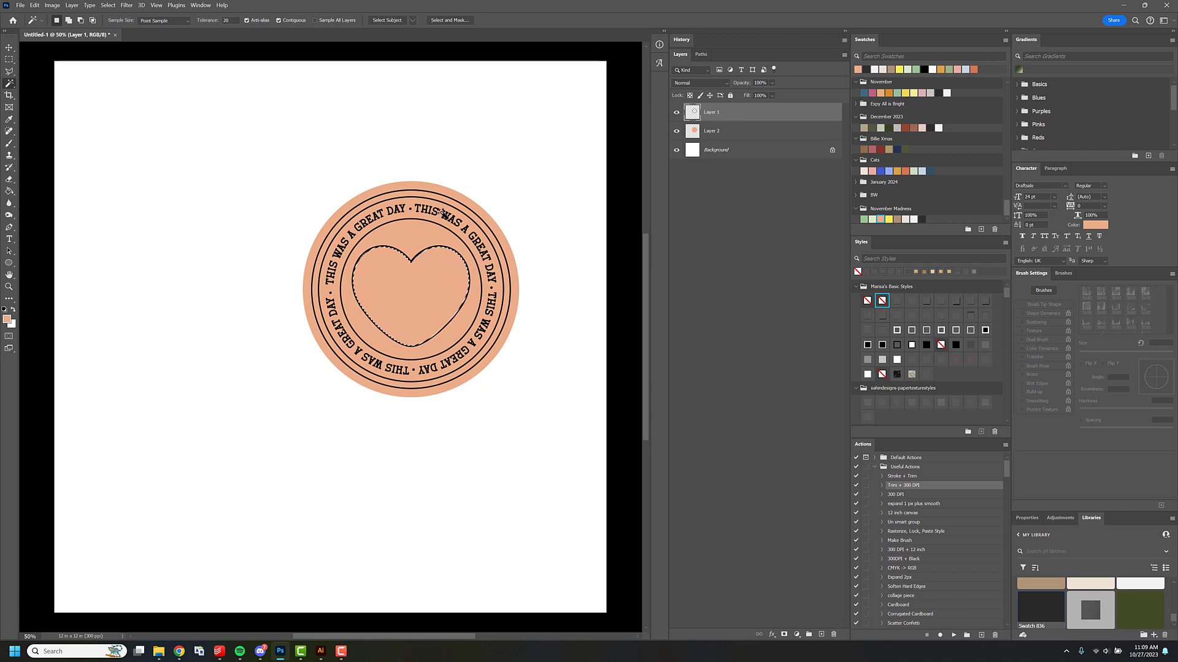
{"action": "key", "text": "shift"}
{"action": "left_click", "coordinate": [439, 221], "text": "shift"}
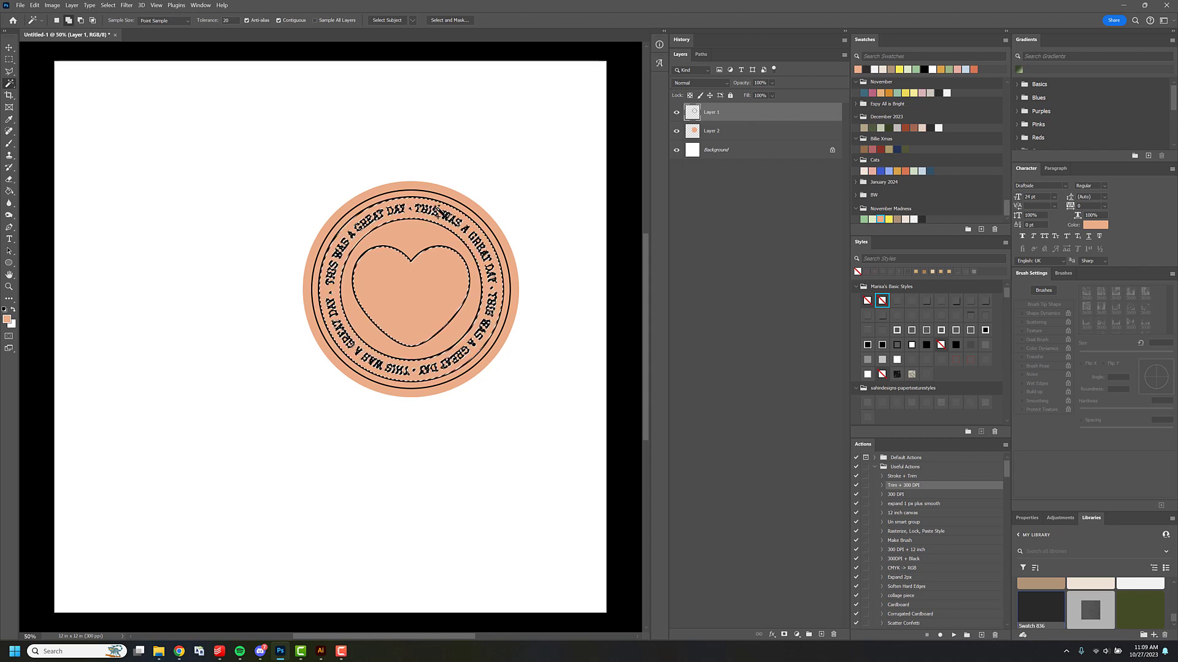
Expand the selection of the heart and text ring by 1 pixel.
{"action": "left_click", "coordinate": [107, 5]}
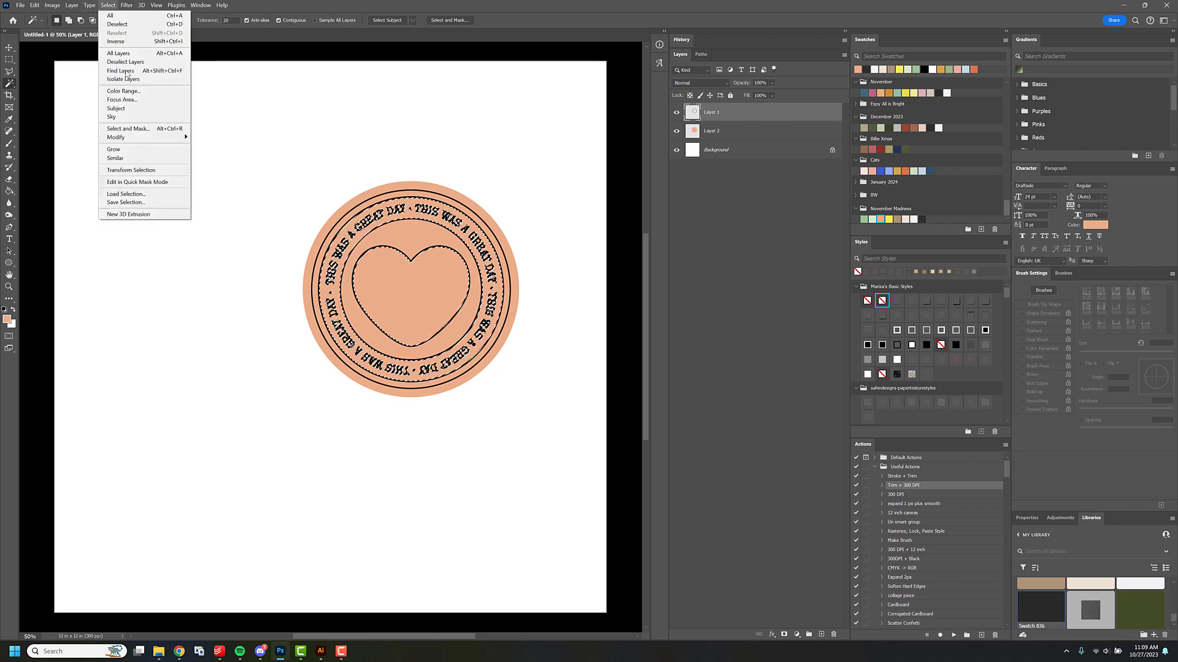
{"action": "mouse_move", "coordinate": [171, 137]}
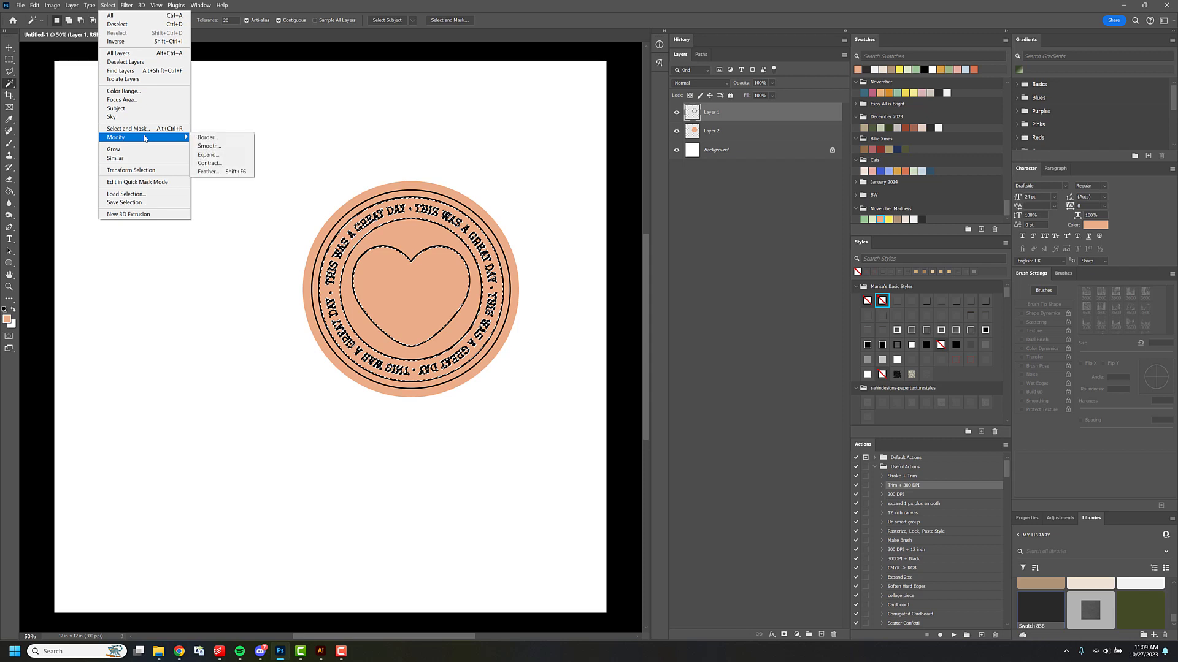
{"action": "left_click", "coordinate": [209, 154]}
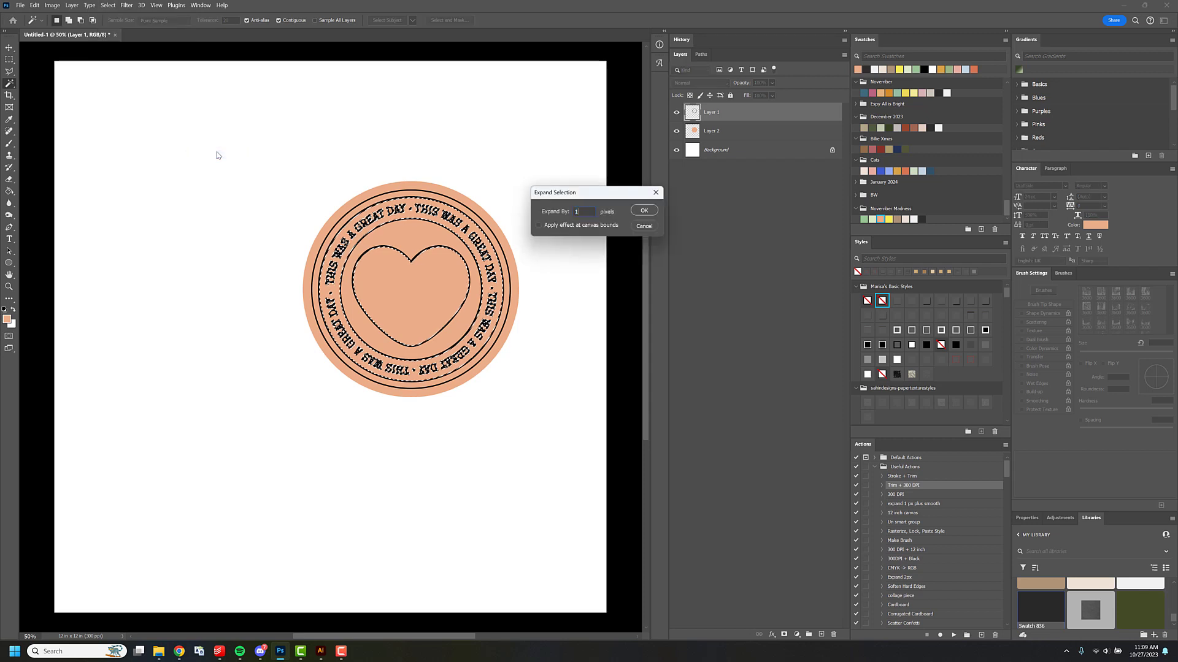
{"action": "key", "text": "Return"}
Add a new layer above the peach circle, fill the selected heart and text ring with white, and deselect.
{"action": "left_click", "coordinate": [722, 132]}
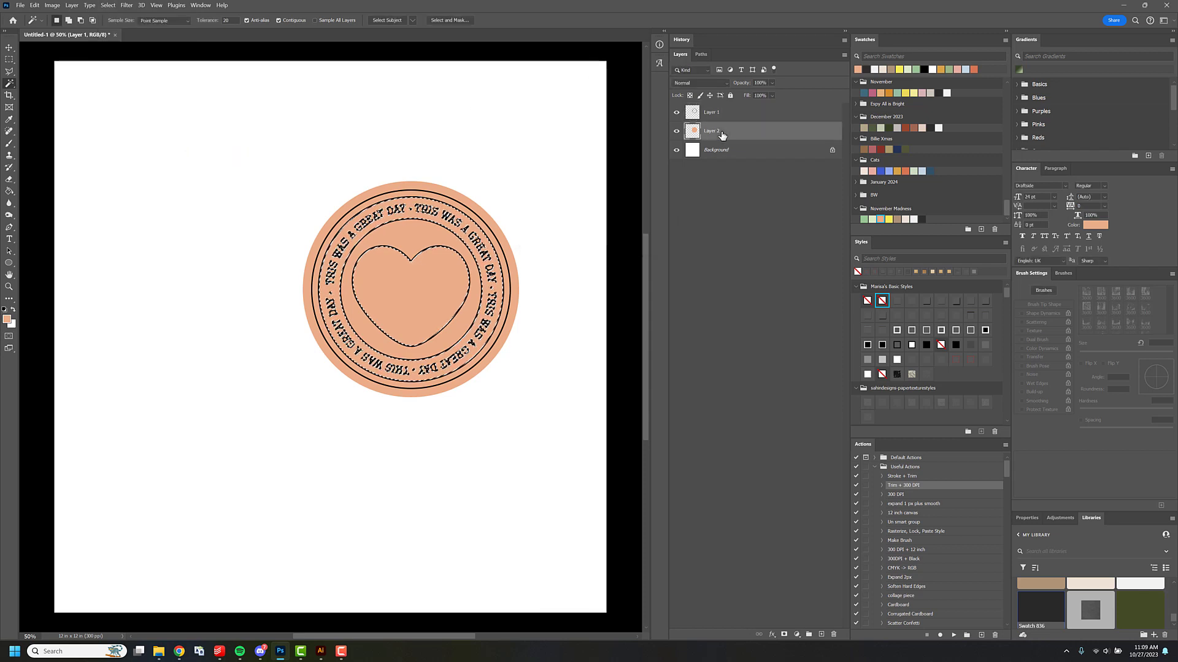
{"action": "key", "text": "ctrl+shift+n"}
{"action": "key", "text": "Return"}
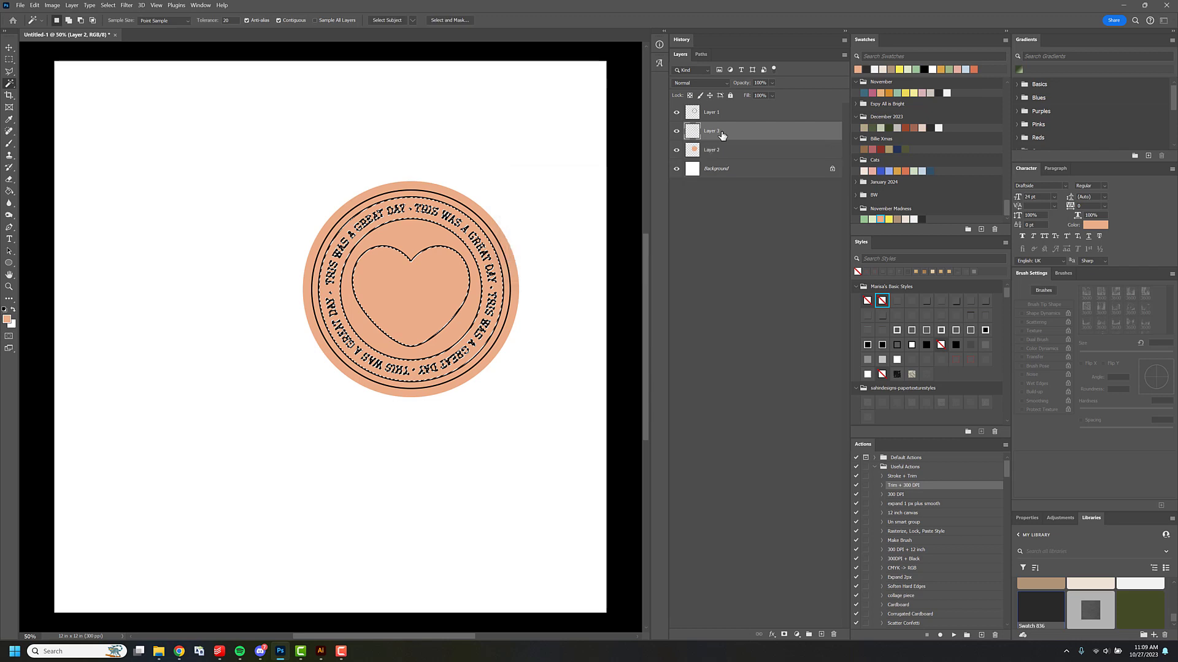
{"action": "key", "text": "d"}
{"action": "key", "text": "x"}
{"action": "key", "text": "g"}
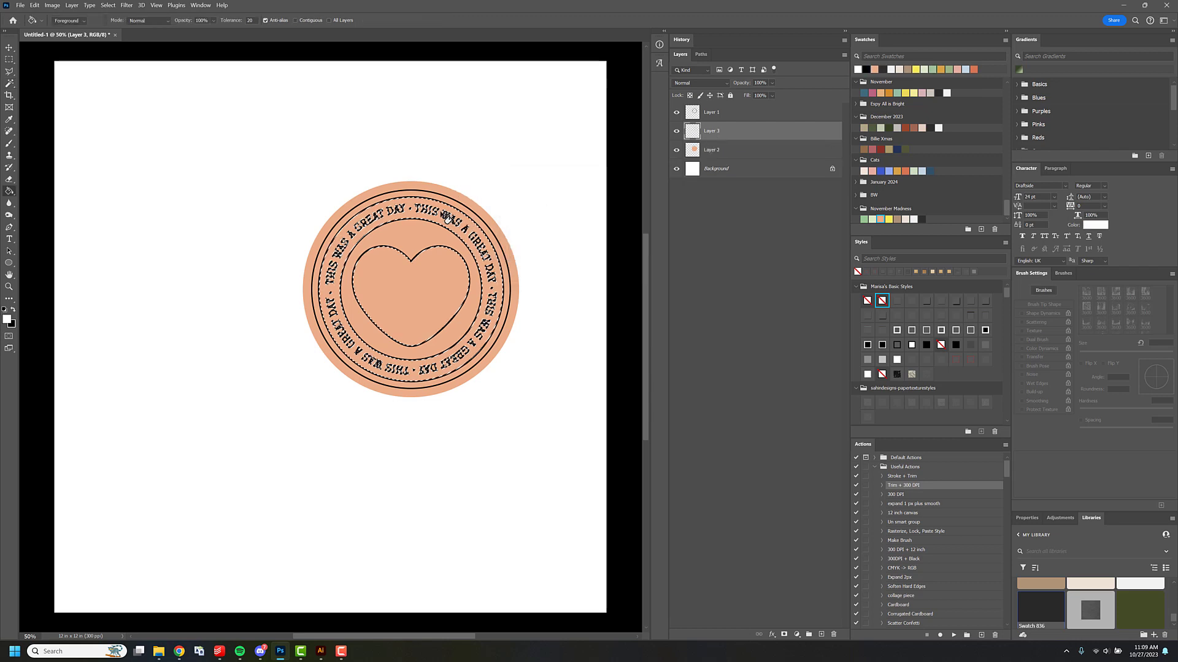
{"action": "left_click", "coordinate": [465, 214]}
{"action": "key", "text": "ctrl+d"}
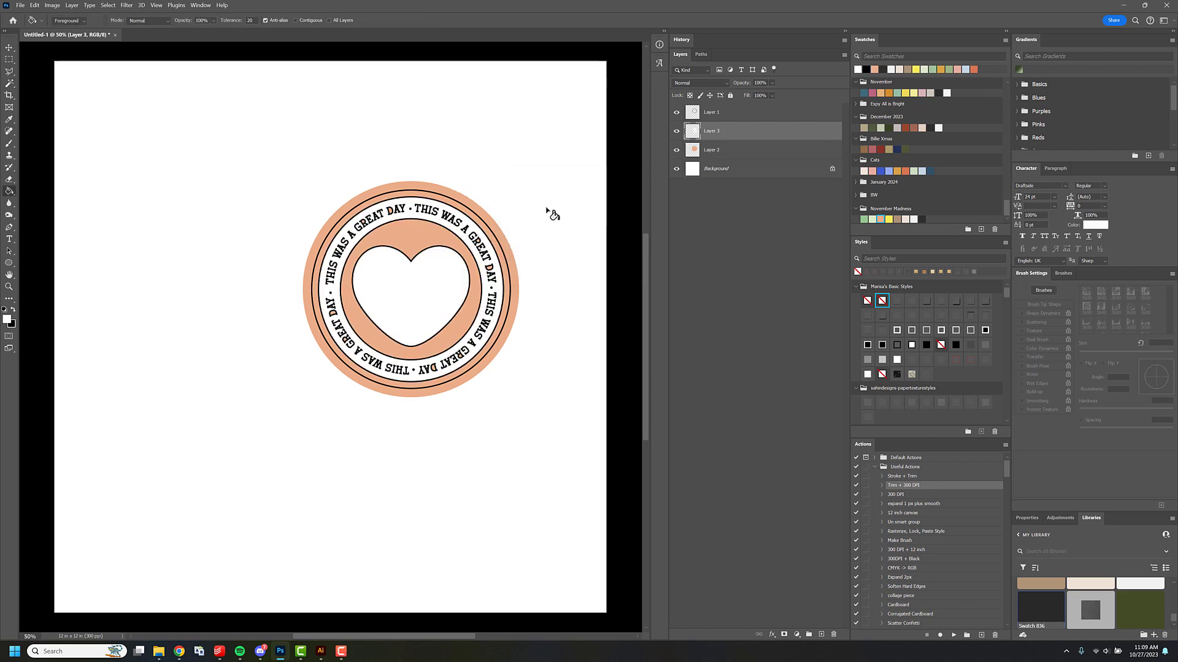
{"action": "key", "text": "b"}
{"action": "left_click", "coordinate": [66, 21]}
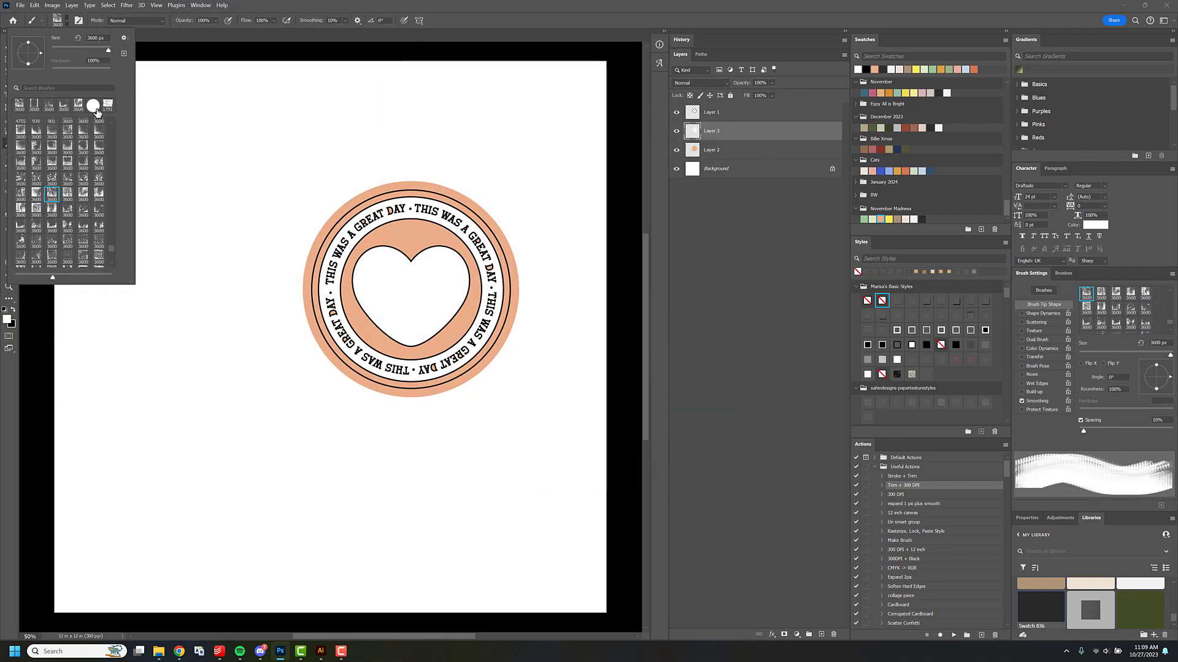
{"action": "left_click", "coordinate": [94, 107]}
{"action": "left_click", "coordinate": [466, 206]}
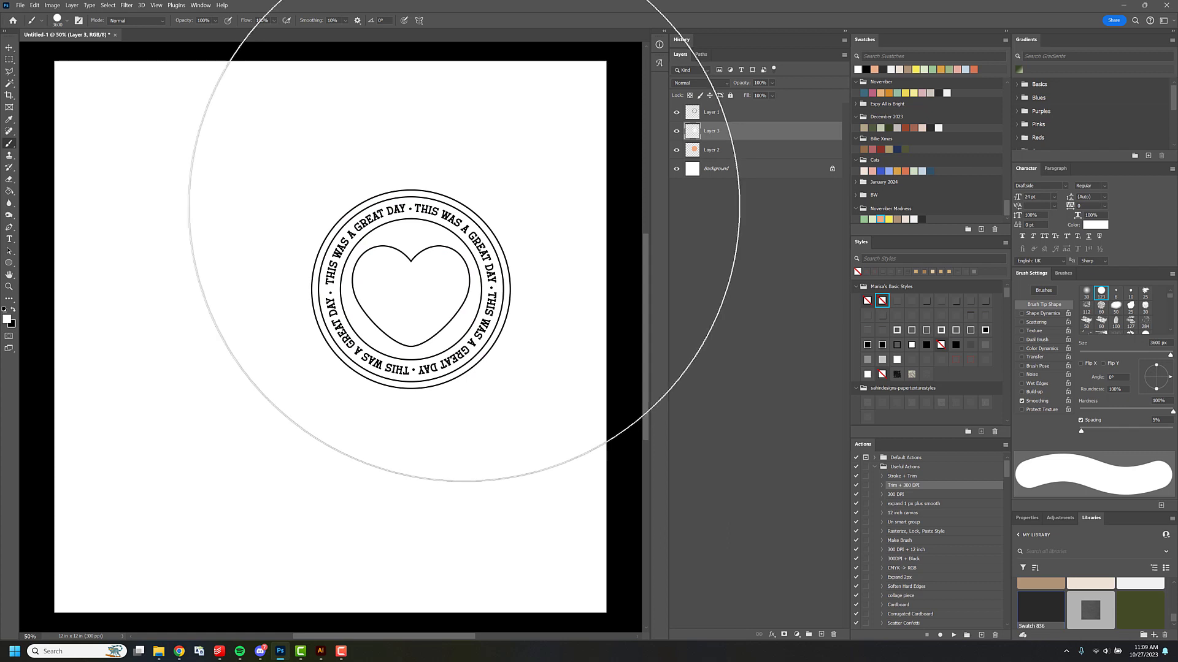
{"action": "key", "text": "ctrl+z"}
{"action": "key", "text": "bracketleft"}
{"action": "key", "text": "bracketleft"}
{"action": "key", "text": "bracketleft"}
{"action": "key", "text": "bracketleft"}
{"action": "key", "text": "bracketleft"}
{"action": "key", "text": "bracketleft"}
{"action": "key", "text": "bracketleft"}
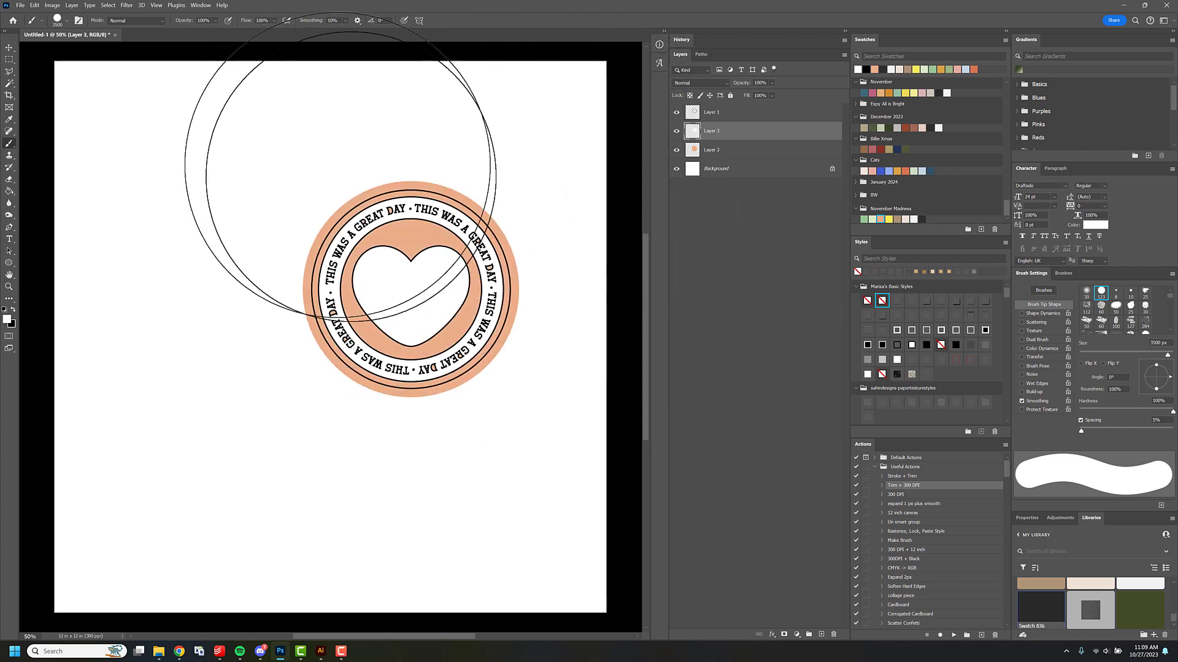
{"action": "key", "text": "bracketleft"}
{"action": "key", "text": "bracketleft"}
{"action": "key", "text": "bracketleft"}
{"action": "key", "text": "bracketleft"}
{"action": "key", "text": "bracketleft"}
{"action": "key", "text": "bracketleft"}
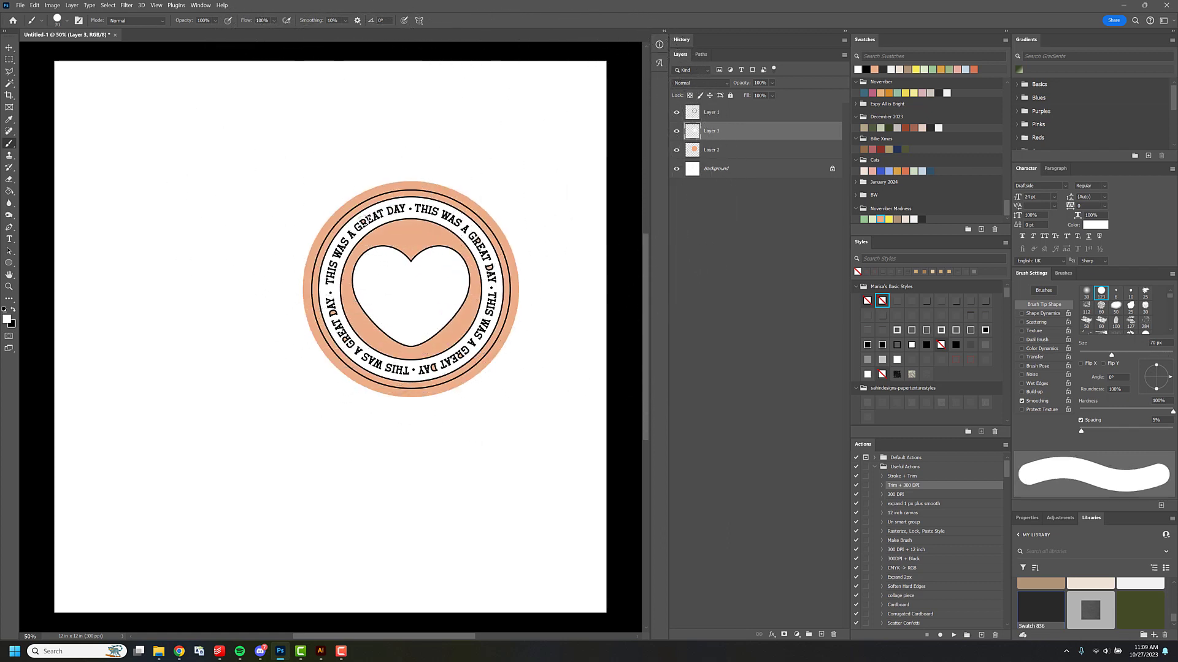
{"action": "scroll", "coordinate": [336, 257], "scroll_direction": "down", "scroll_amount": 1}
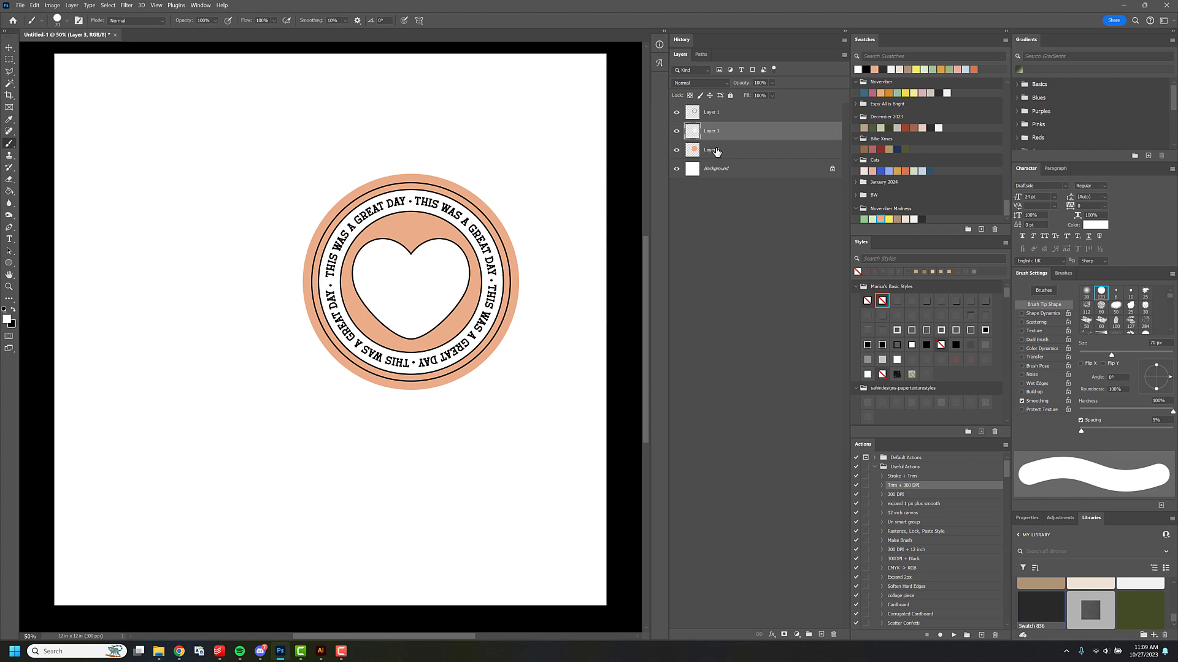
On the badge line-art layer, select the outer ring band and the area around the heart, and expand the selection by 1 pixel.
{"action": "left_click", "coordinate": [712, 112]}
{"action": "key", "text": "w"}
{"action": "left_click", "coordinate": [436, 194]}
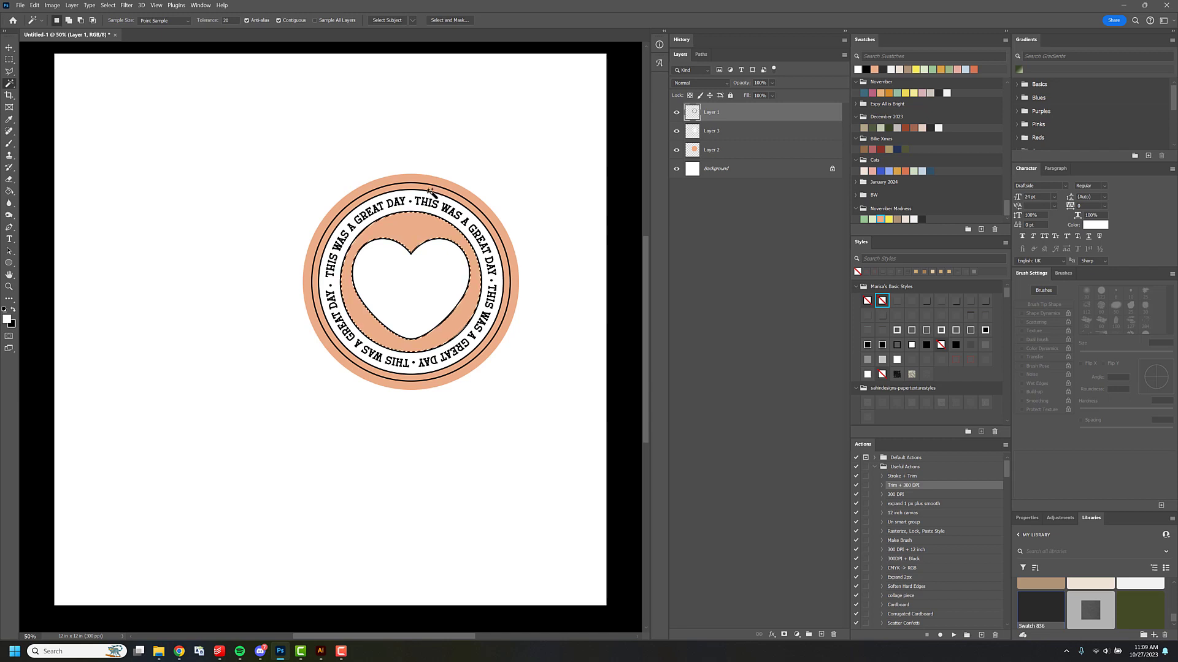
{"action": "left_click", "coordinate": [108, 5]}
{"action": "mouse_move", "coordinate": [141, 137]}
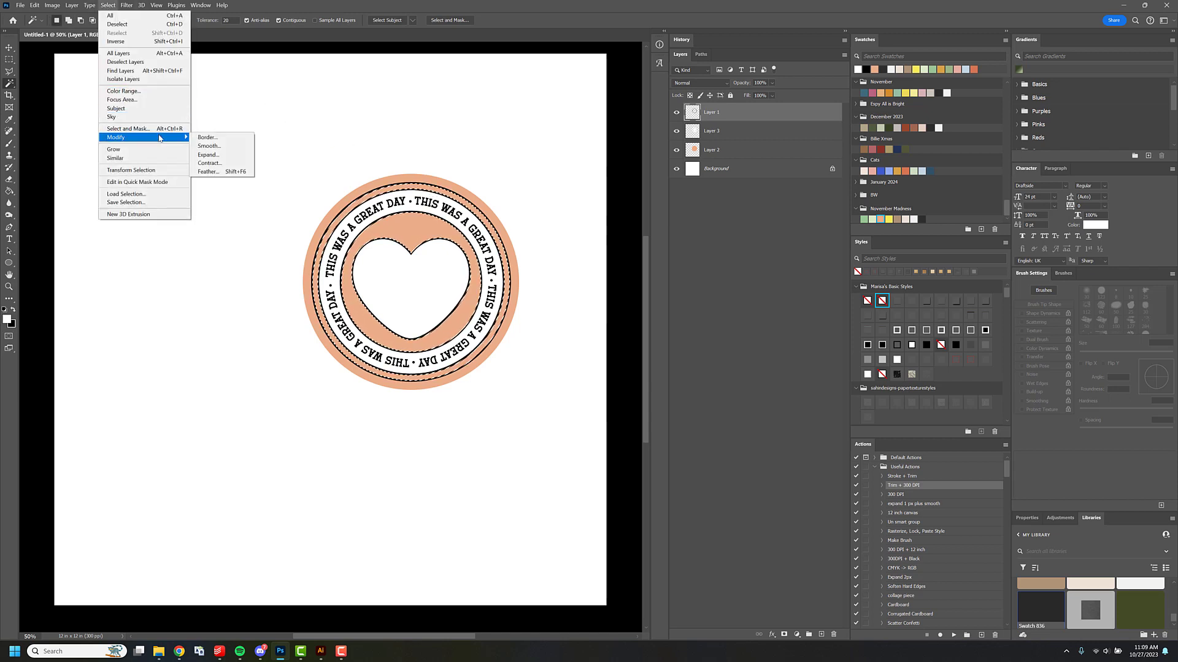
{"action": "left_click", "coordinate": [205, 153]}
{"action": "key", "text": "Return"}
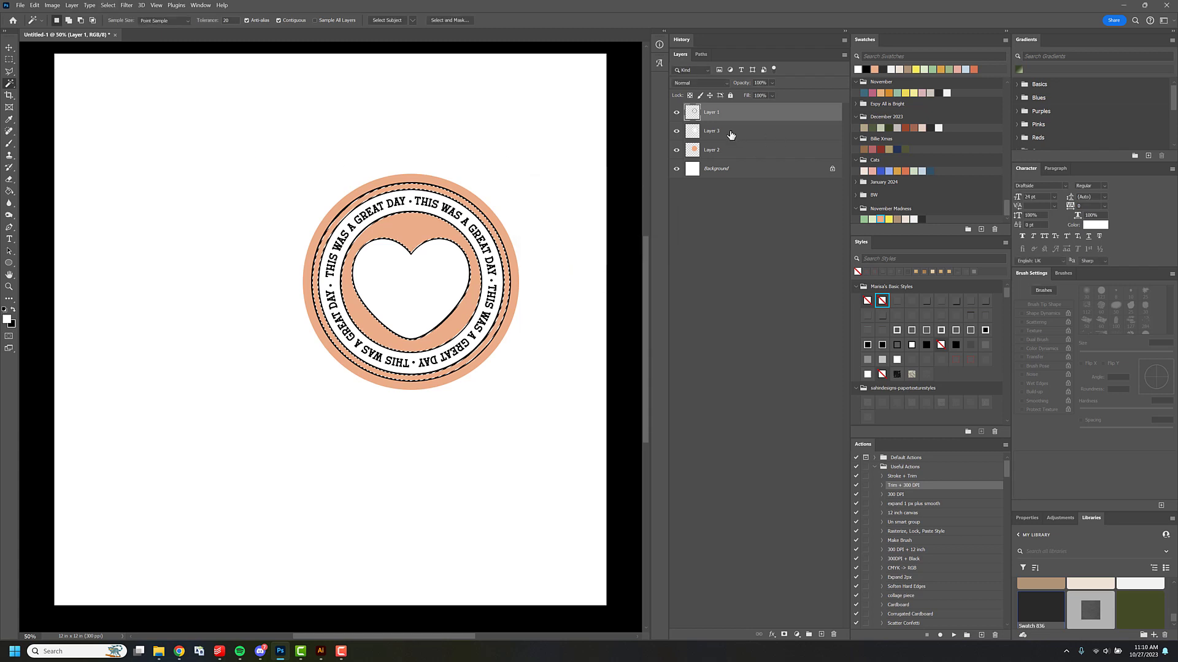
Add a new layer above the white fill layer, fill the selection with the green November Madness swatch, and deselect.
{"action": "left_click", "coordinate": [731, 132]}
{"action": "key", "text": "ctrl+shift+n"}
{"action": "key", "text": "Return"}
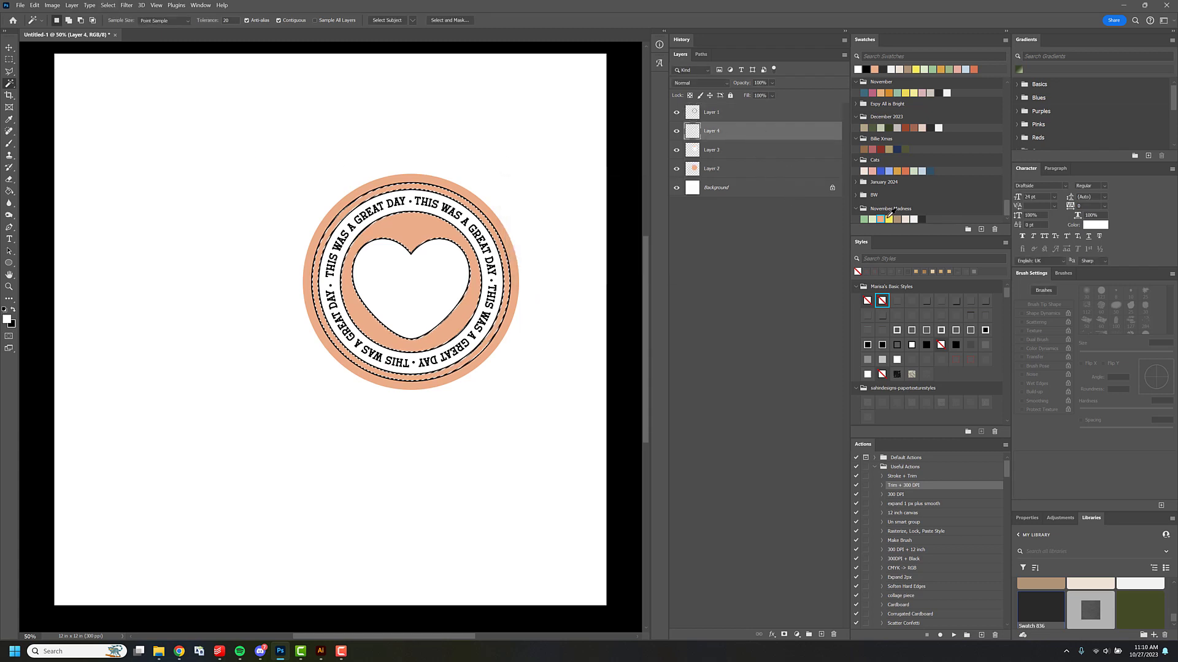
{"action": "key", "text": "g"}
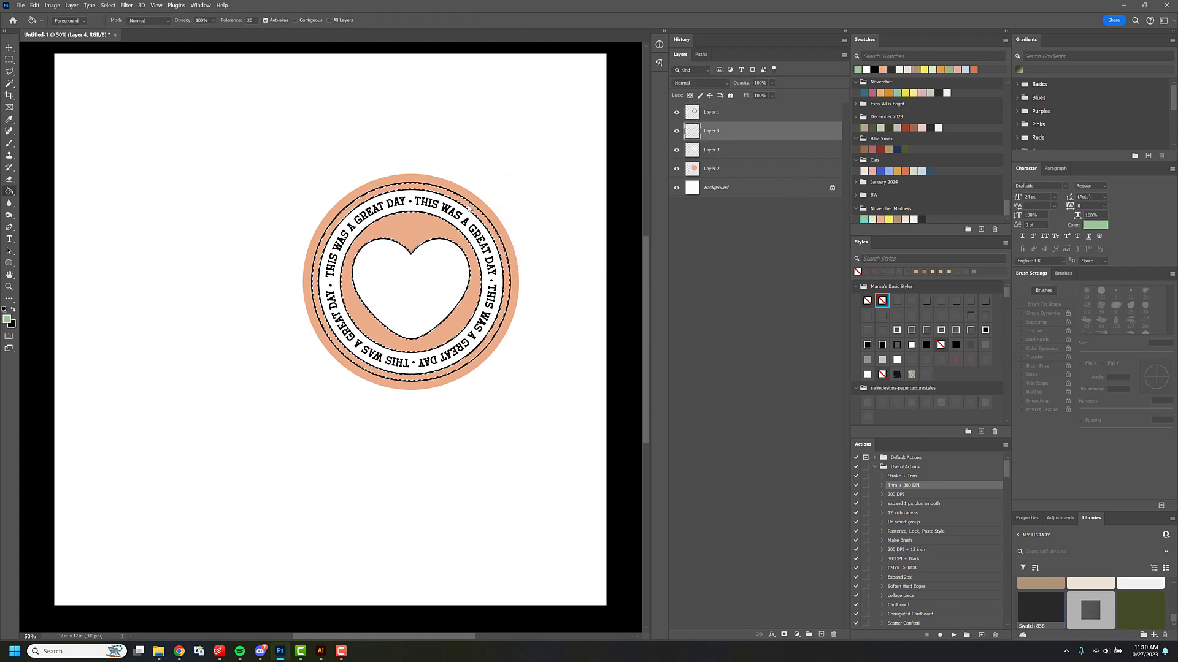
{"action": "left_click", "coordinate": [468, 206]}
{"action": "key", "text": "ctrl+d"}
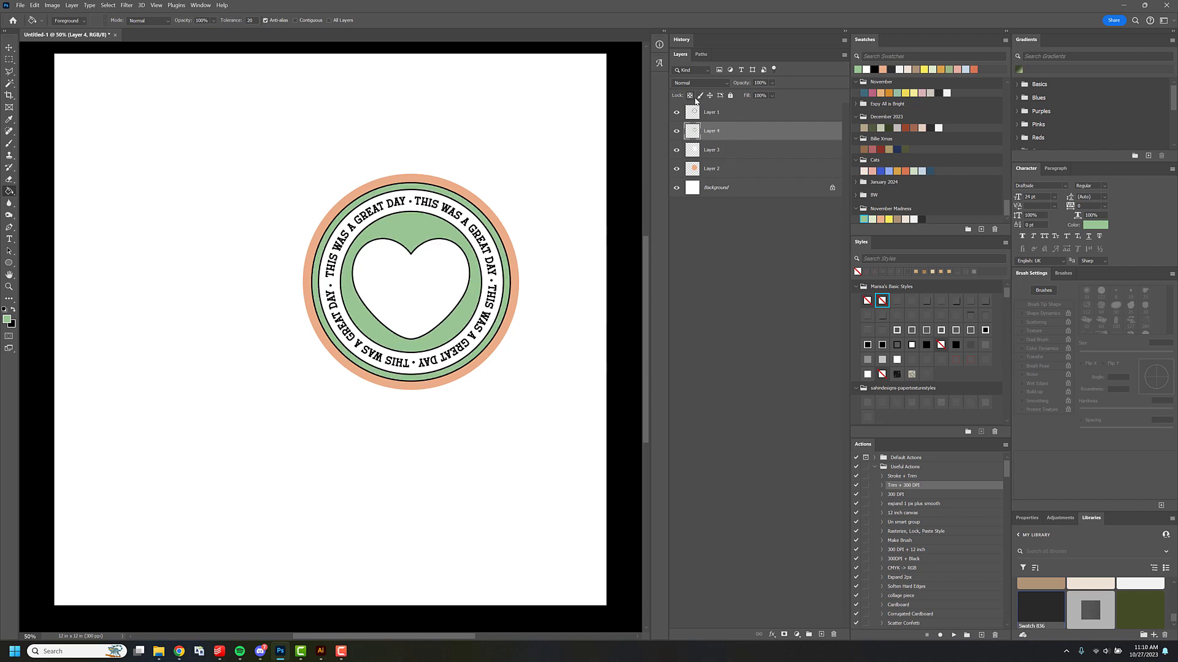
Lock the white fill layer's transparent pixels and fill only the heart with the yellow November Madness swatch, using a contiguous fill.
{"action": "left_click", "coordinate": [723, 150]}
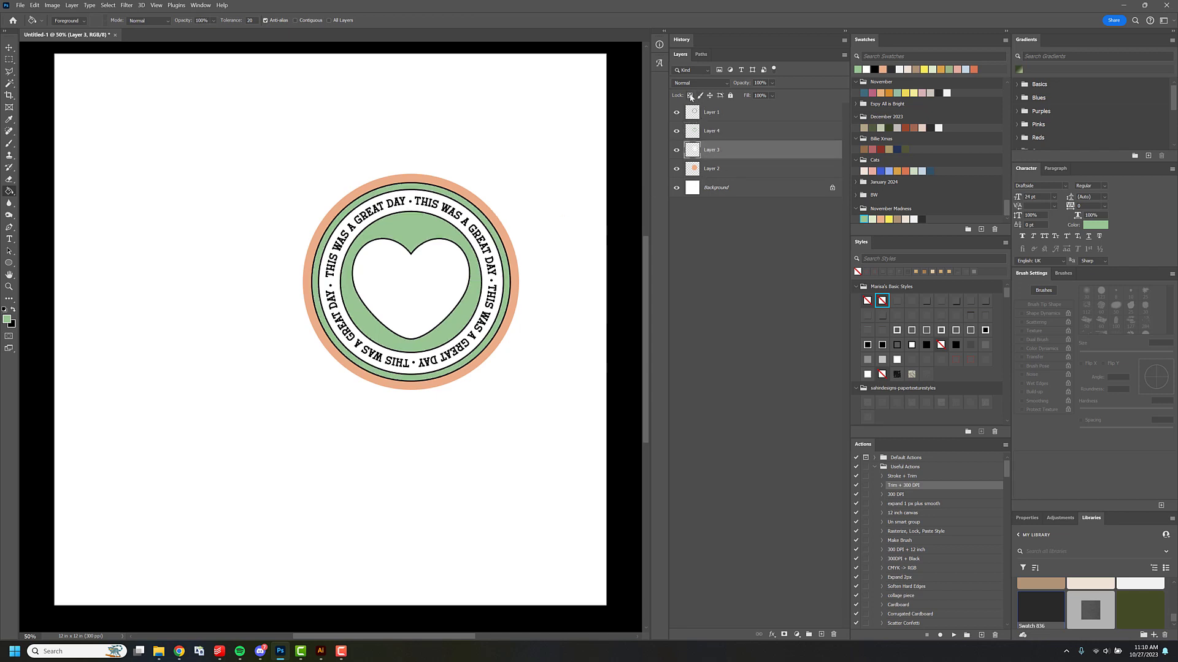
{"action": "left_click", "coordinate": [889, 219]}
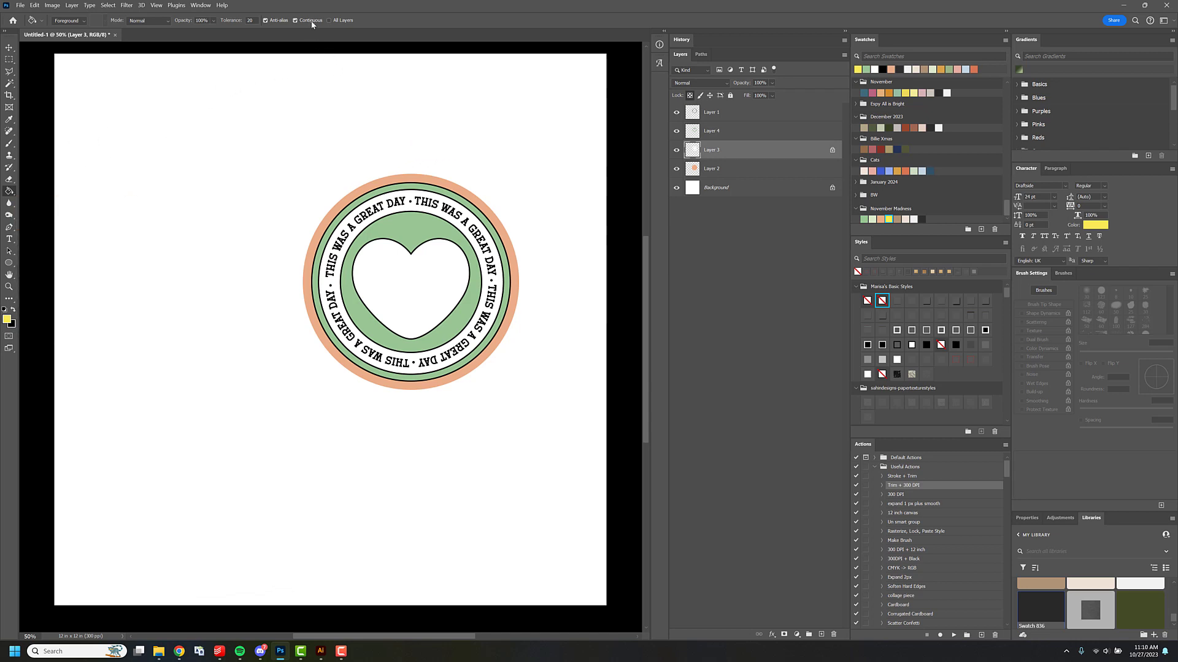
{"action": "left_click", "coordinate": [438, 270]}
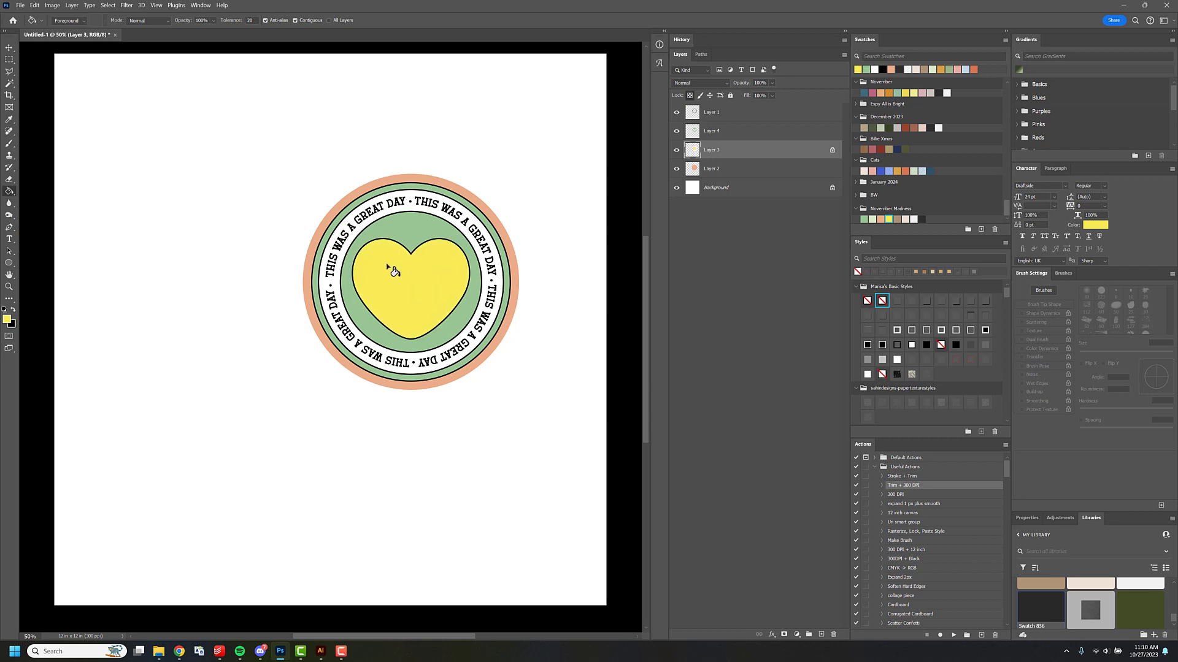
Start saving the document as "labels" in Photoshop format and browse to the Design Working folder "2023-11, DM".
{"action": "key", "text": "ctrl+s"}
{"action": "type", "text": "labels"}
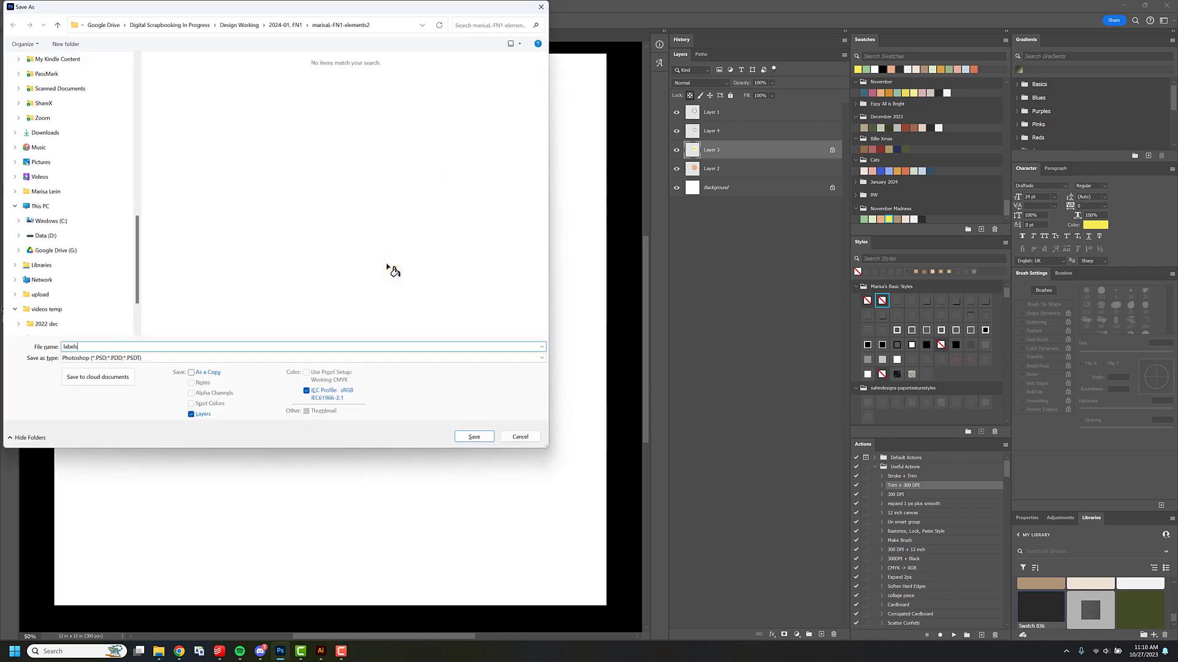
{"action": "left_click", "coordinate": [239, 24]}
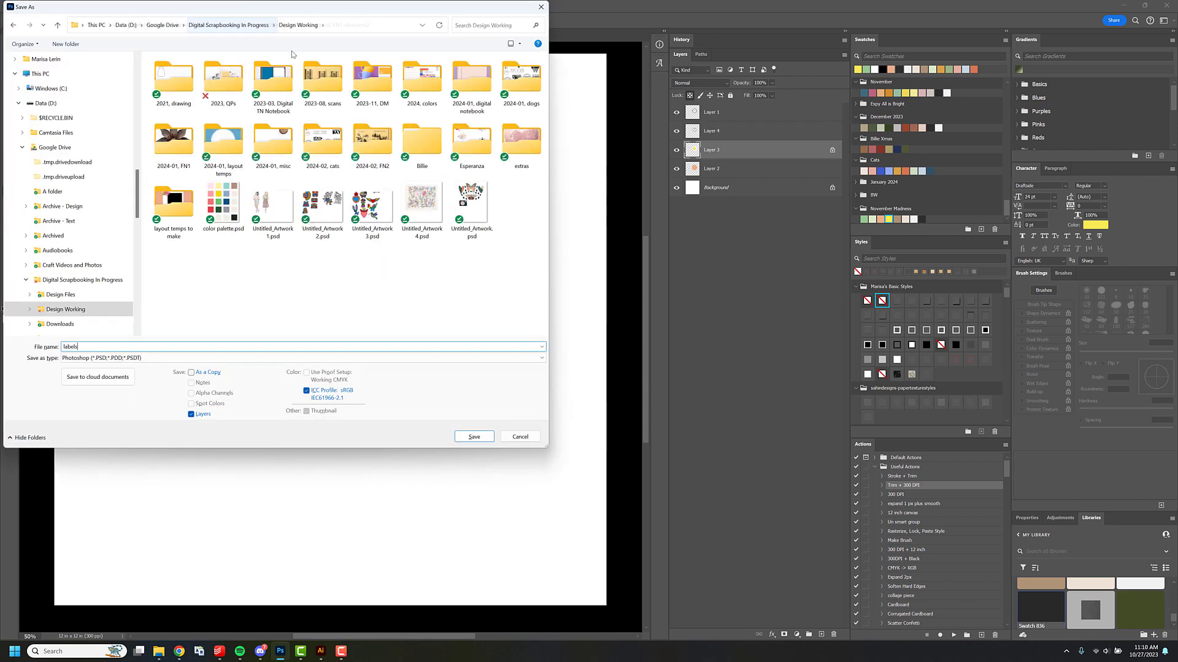
{"action": "double_click", "coordinate": [372, 78]}
Create a subfolder named "elements" and save the labels file in it.
{"action": "right_click", "coordinate": [269, 150]}
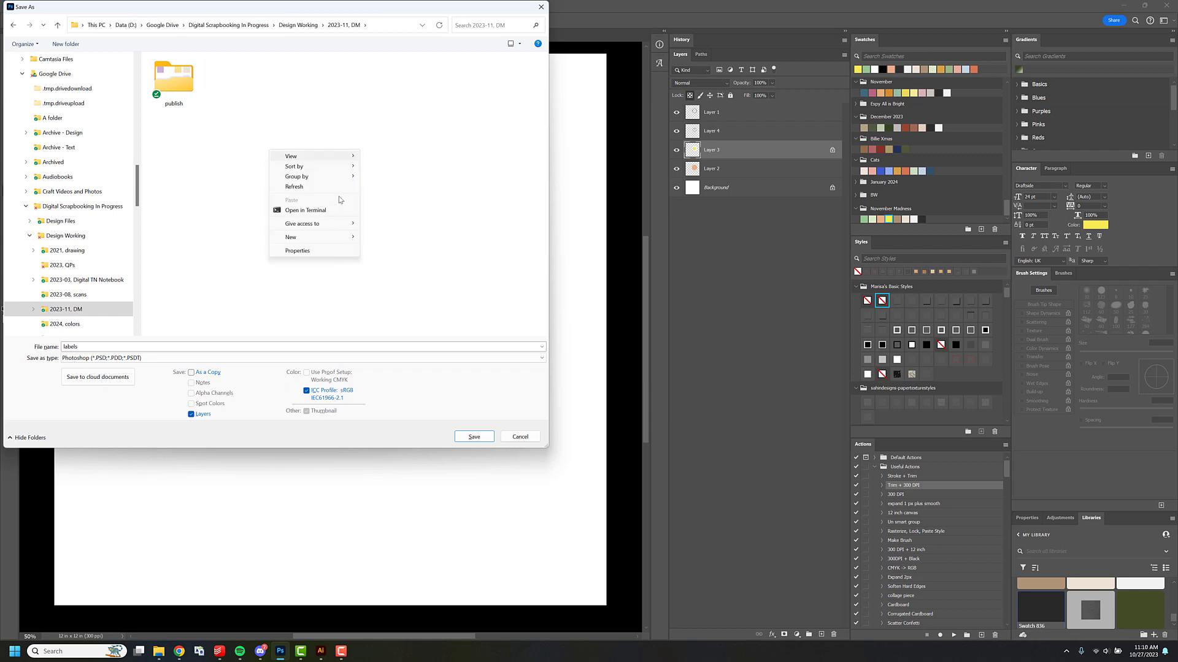
{"action": "mouse_move", "coordinate": [337, 238]}
{"action": "left_click", "coordinate": [375, 239]}
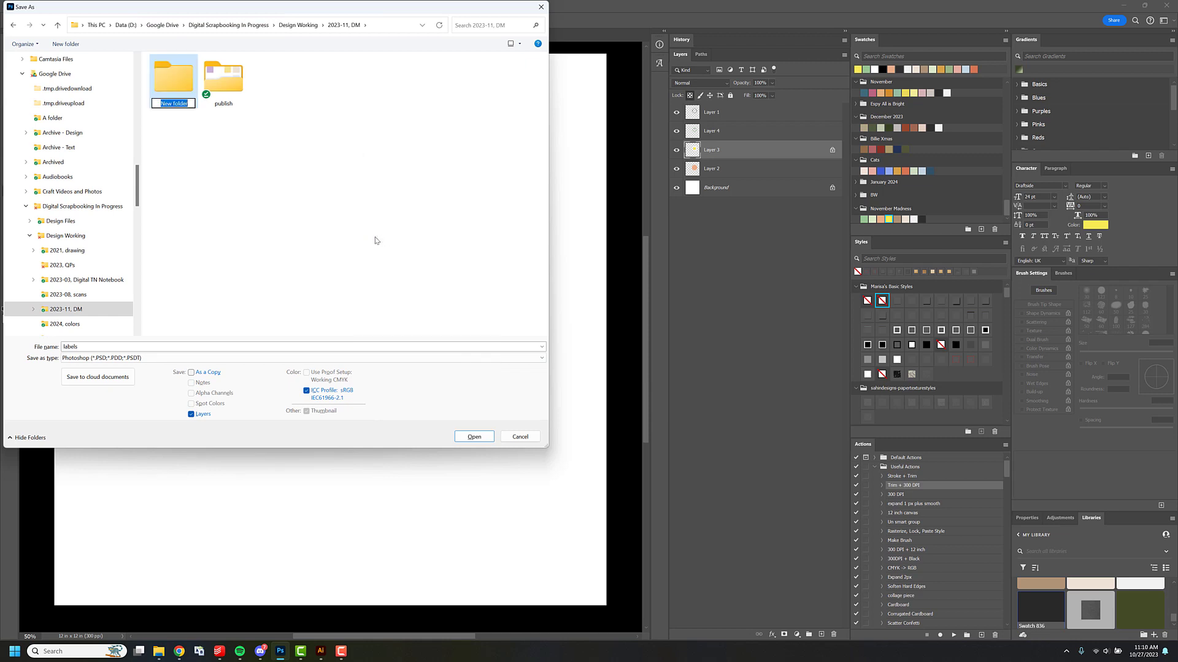
{"action": "type", "text": "elements"}
{"action": "key", "text": "Return"}
{"action": "double_click", "coordinate": [177, 90]}
{"action": "left_click", "coordinate": [474, 437]}
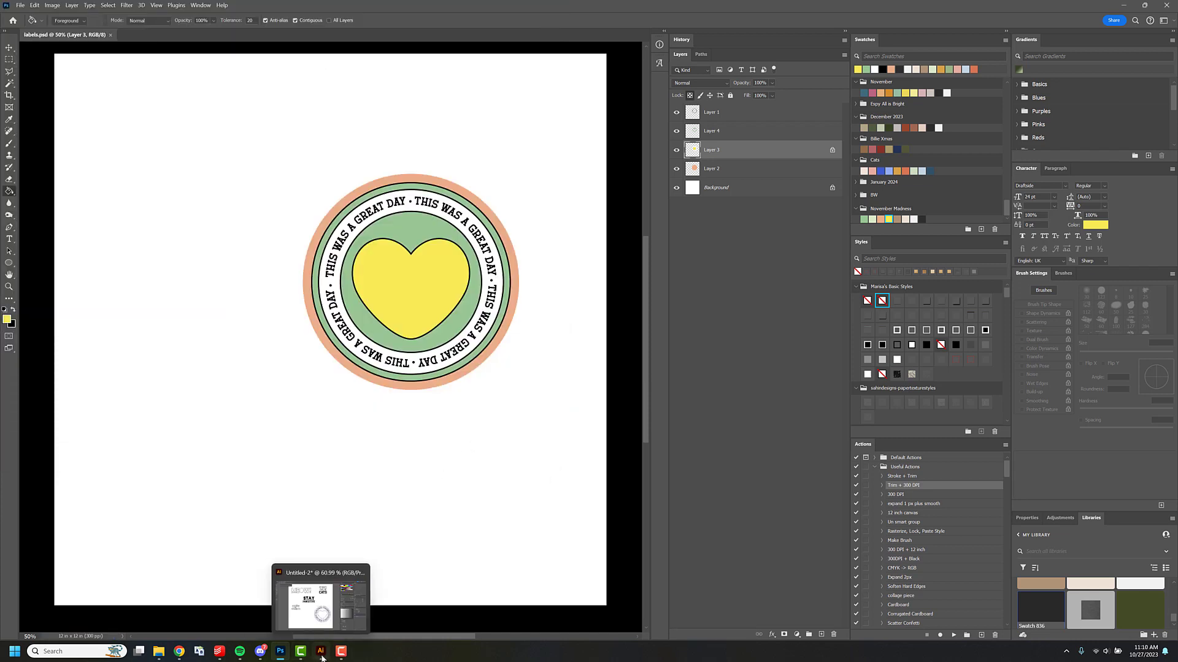
Switch to Illustrator and draw a tall rectangle below the "cuddles and whiskers" word art, with a black fill and no stroke.
{"action": "left_click", "coordinate": [322, 658]}
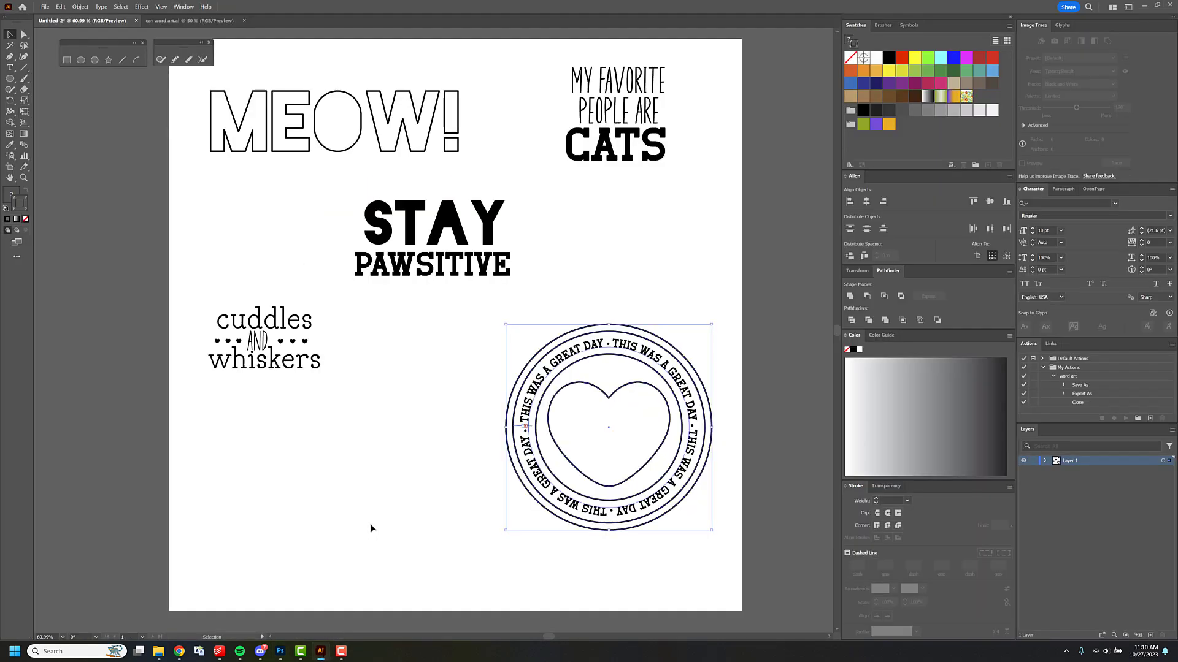
{"action": "left_click", "coordinate": [9, 80]}
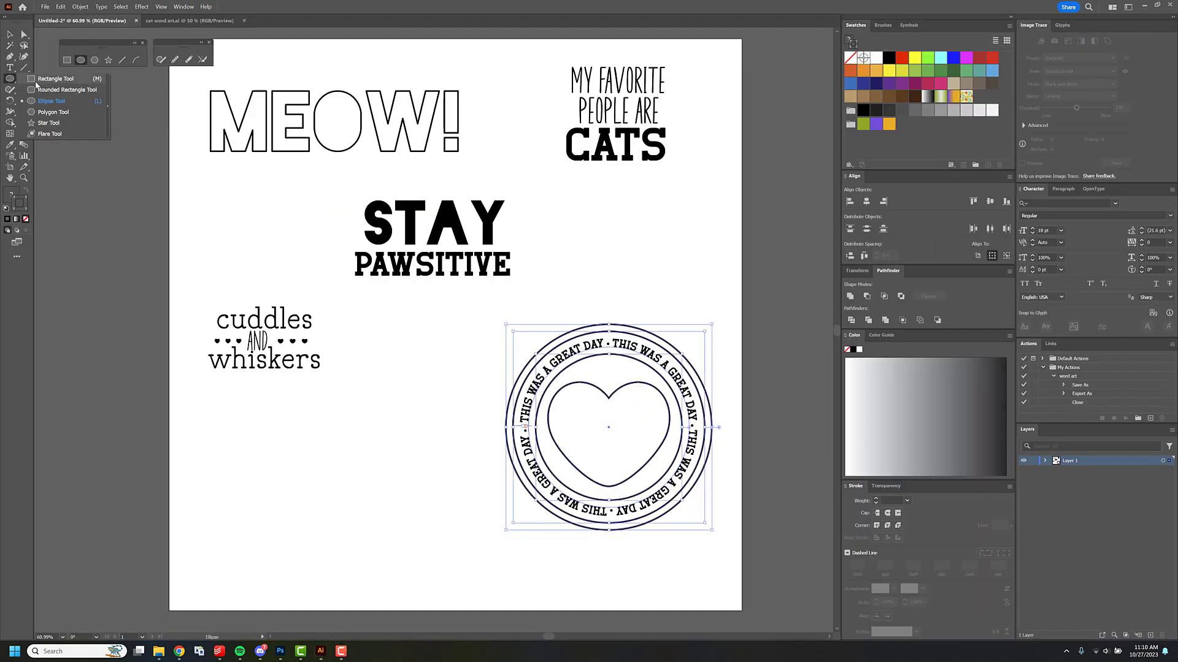
{"action": "left_click", "coordinate": [36, 82]}
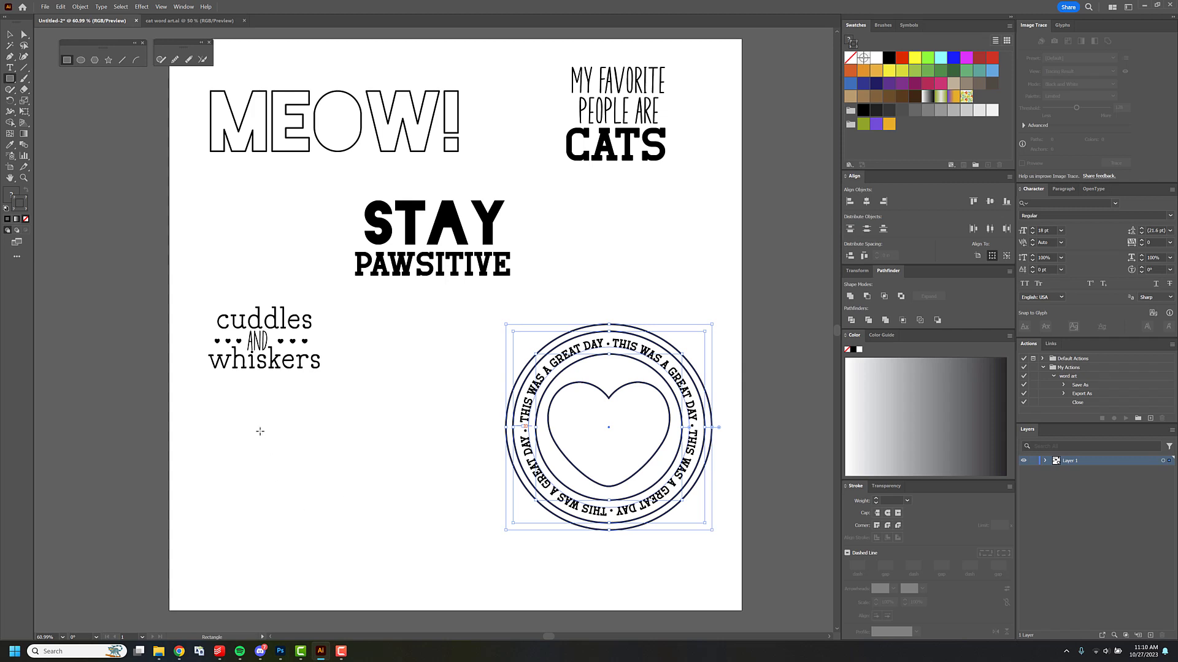
{"action": "left_click_drag", "start_coordinate": [252, 407], "coordinate": [340, 554]}
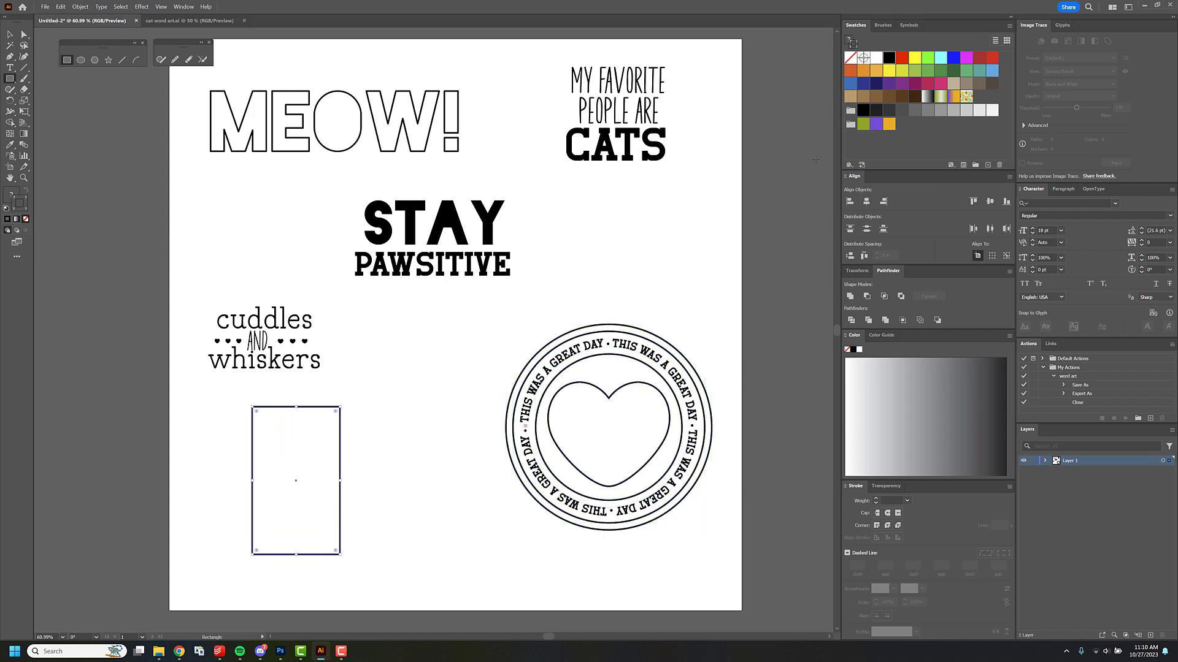
{"action": "key", "text": "x"}
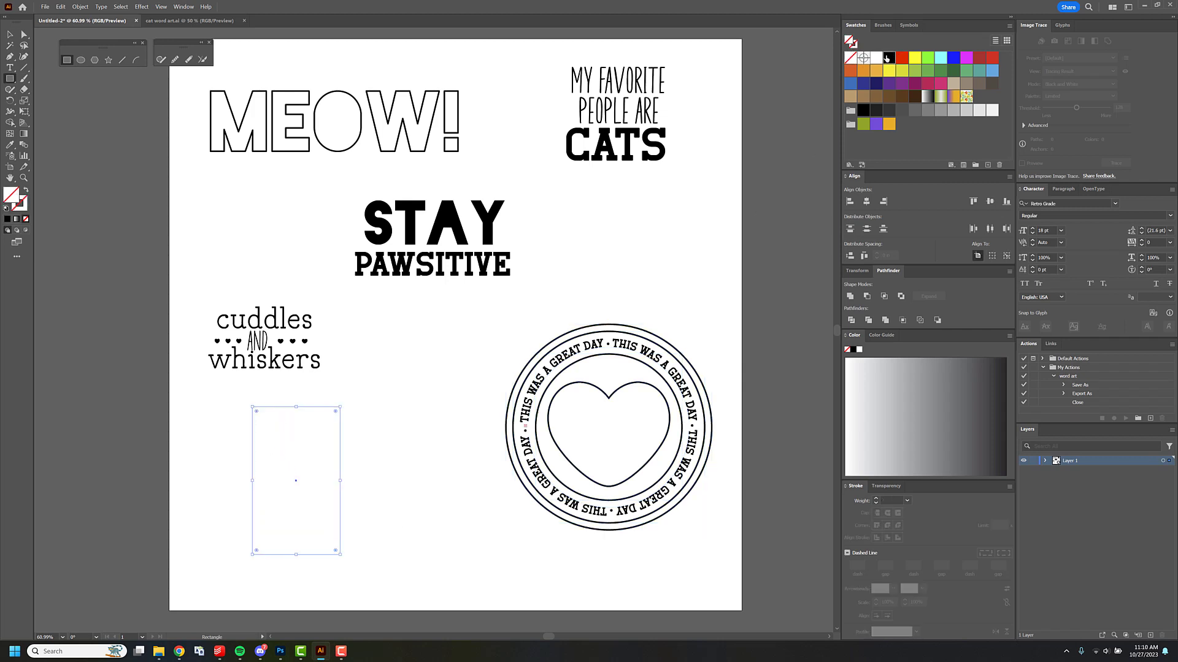
{"action": "key", "text": "shift+x"}
Raise the rectangle's lower-right corner point to slant its bottom edge, and place a copy of the shape up and to its right.
{"action": "key", "text": "a"}
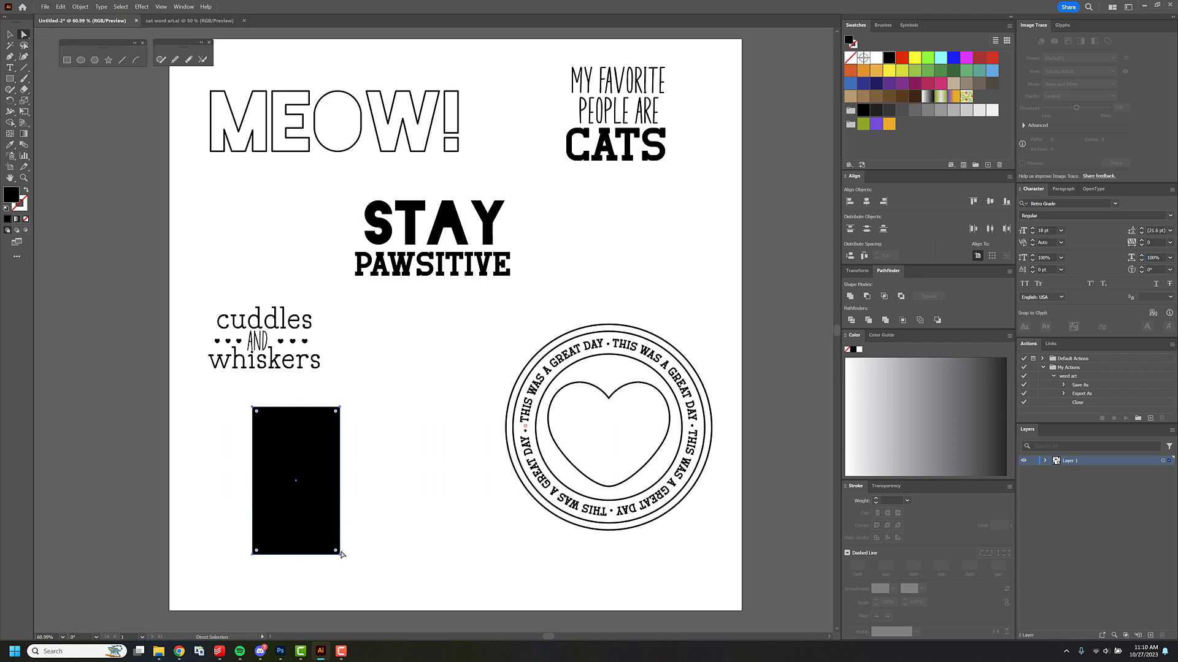
{"action": "left_click_drag", "start_coordinate": [341, 556], "coordinate": [342, 514]}
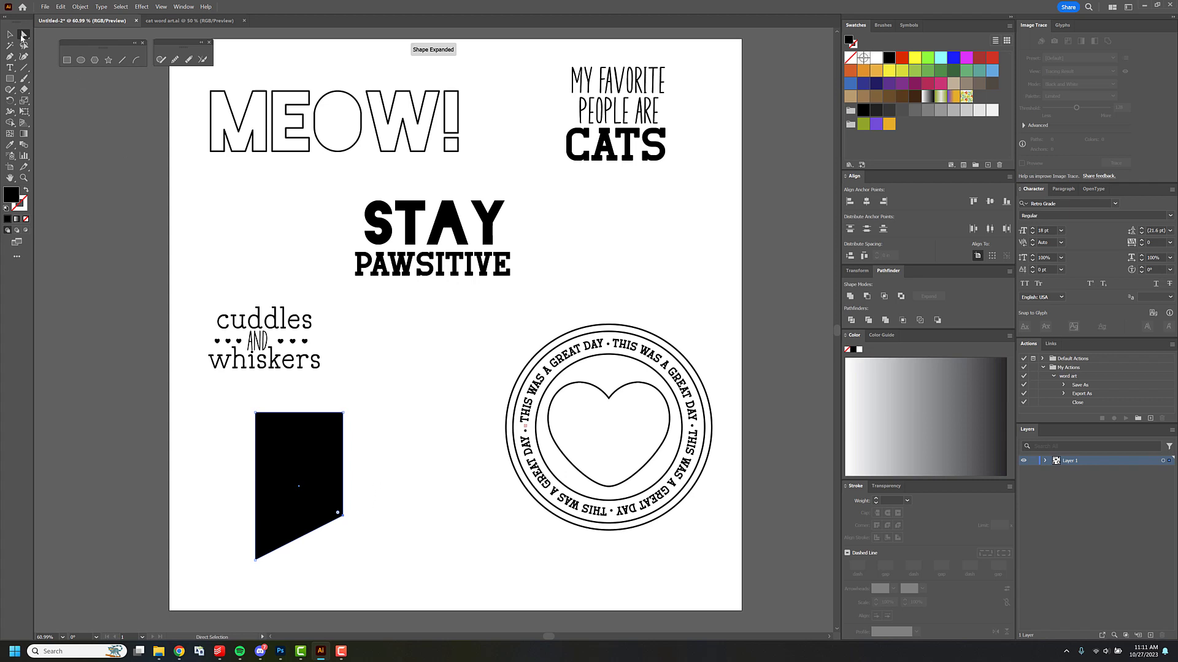
{"action": "left_click", "coordinate": [10, 34]}
{"action": "left_click", "coordinate": [313, 464]}
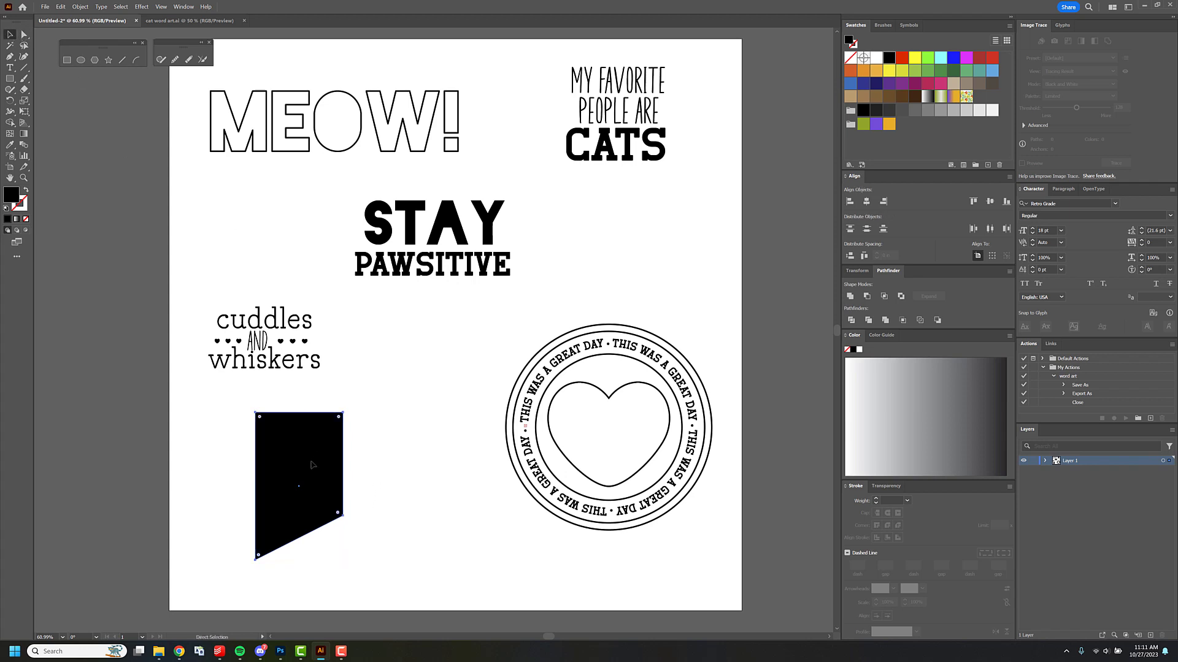
{"action": "left_click_drag", "start_coordinate": [312, 464], "coordinate": [381, 425]}
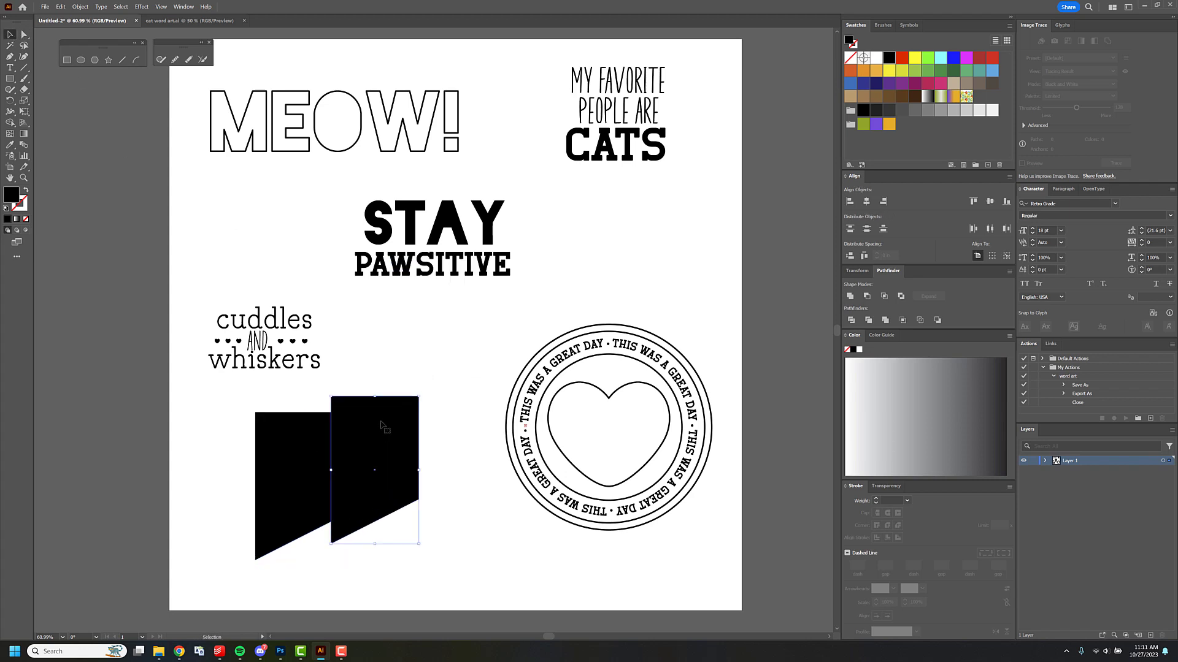
Reflect the selected copy of the slanted black shape across the vertical axis.
{"action": "right_click", "coordinate": [388, 409]}
{"action": "mouse_move", "coordinate": [452, 349]}
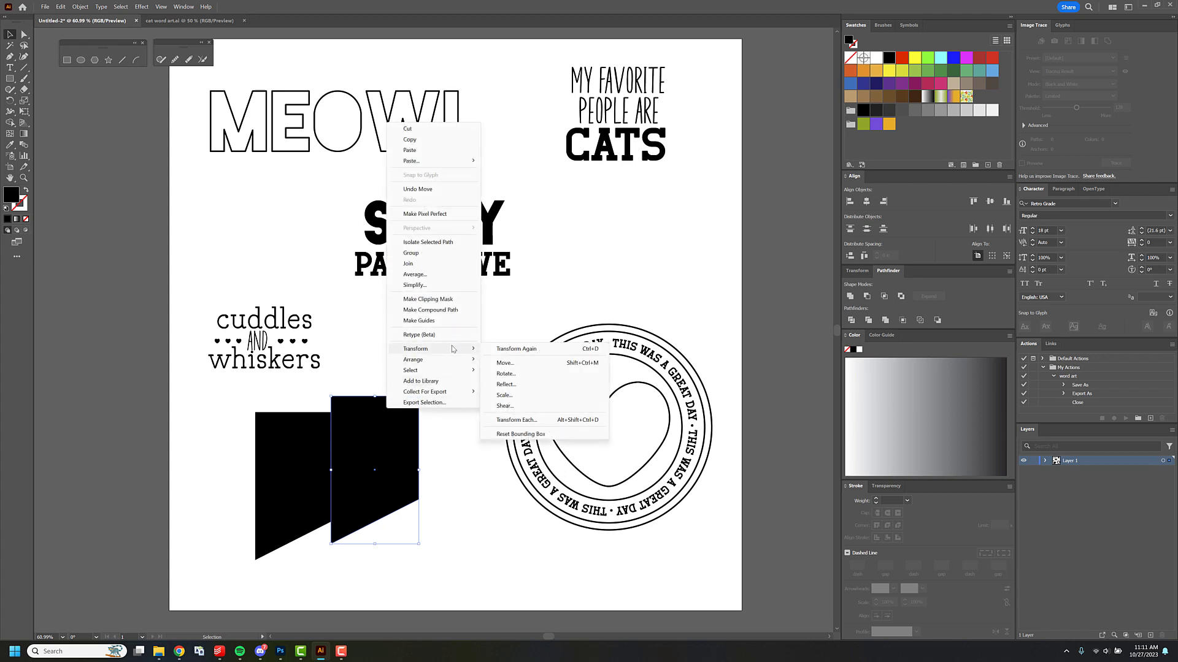
{"action": "left_click", "coordinate": [506, 384]}
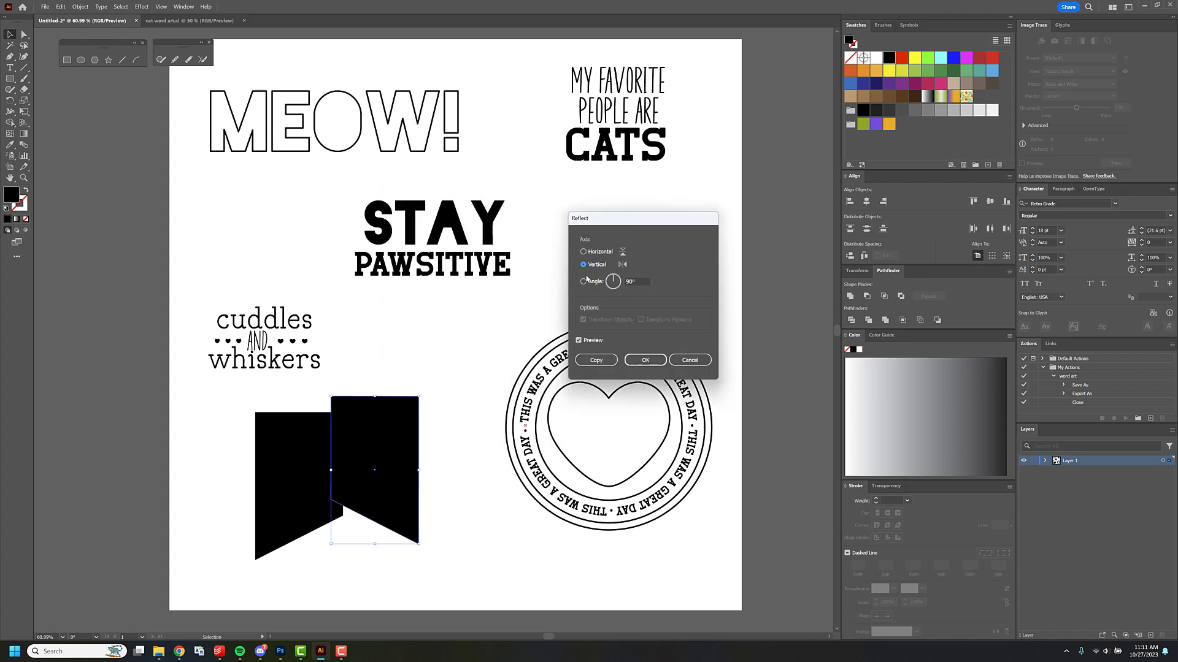
{"action": "left_click", "coordinate": [644, 360]}
Overlap the mirrored shape with the original, align them vertically, and unite the two into one notched banner.
{"action": "left_click_drag", "start_coordinate": [393, 417], "coordinate": [343, 434]}
{"action": "left_click_drag", "start_coordinate": [219, 407], "coordinate": [377, 448]}
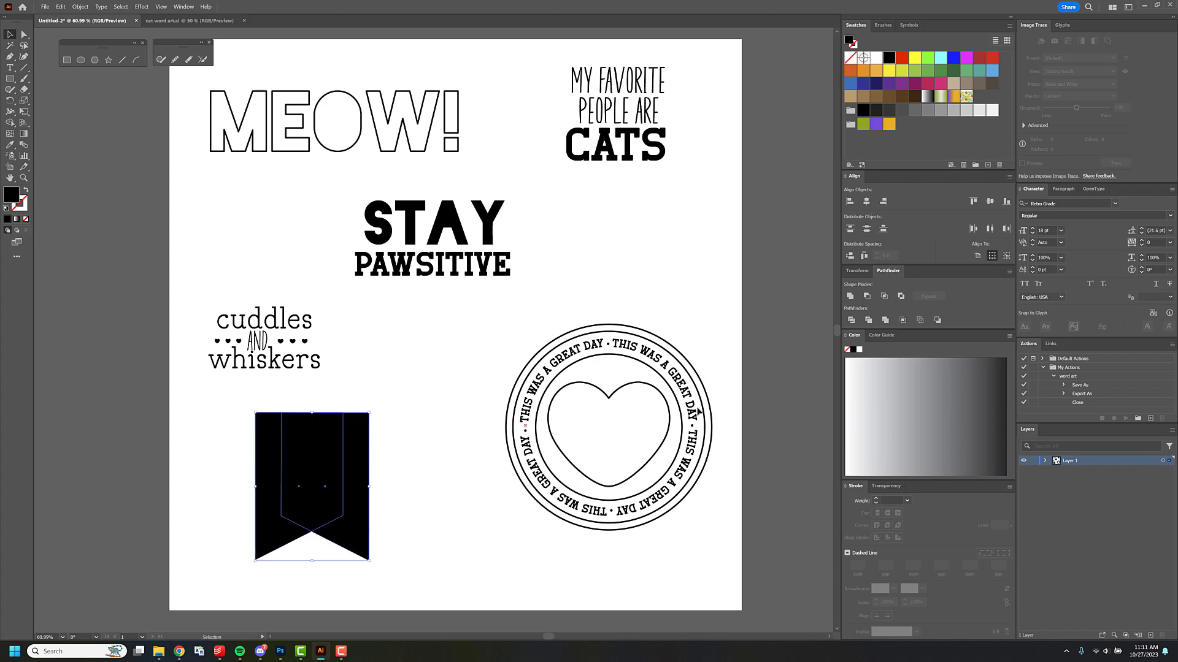
{"action": "left_click", "coordinate": [988, 205]}
{"action": "left_click", "coordinate": [850, 298]}
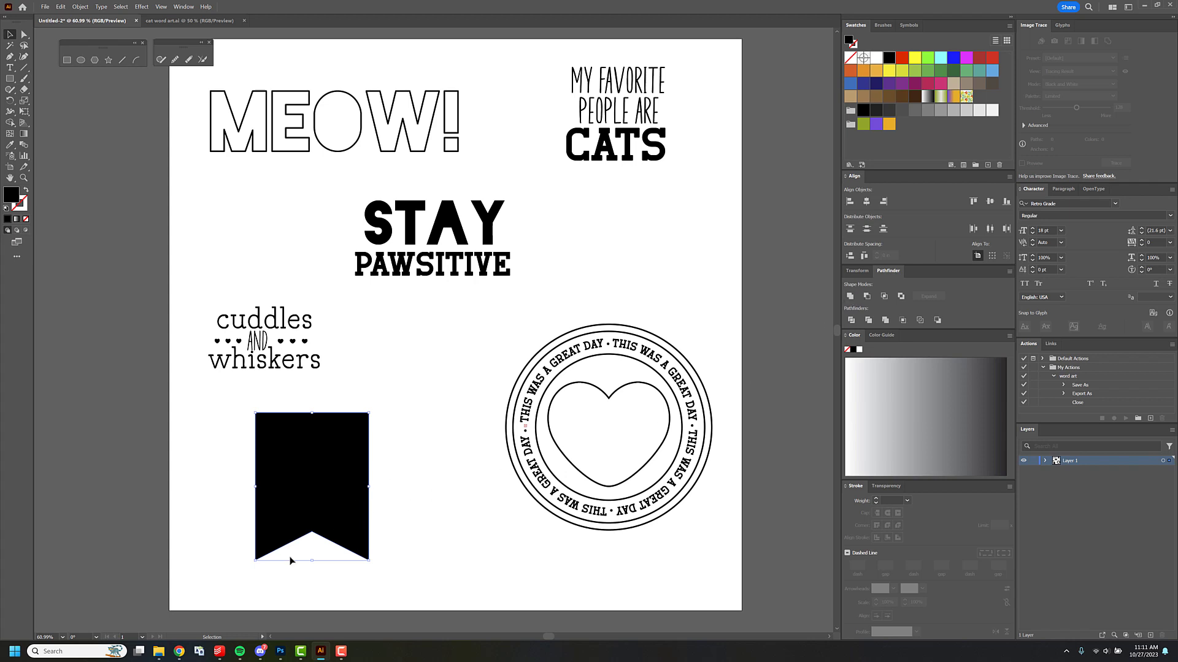
Round the corners of the black banner slightly by direct selection.
{"action": "left_click", "coordinate": [24, 35]}
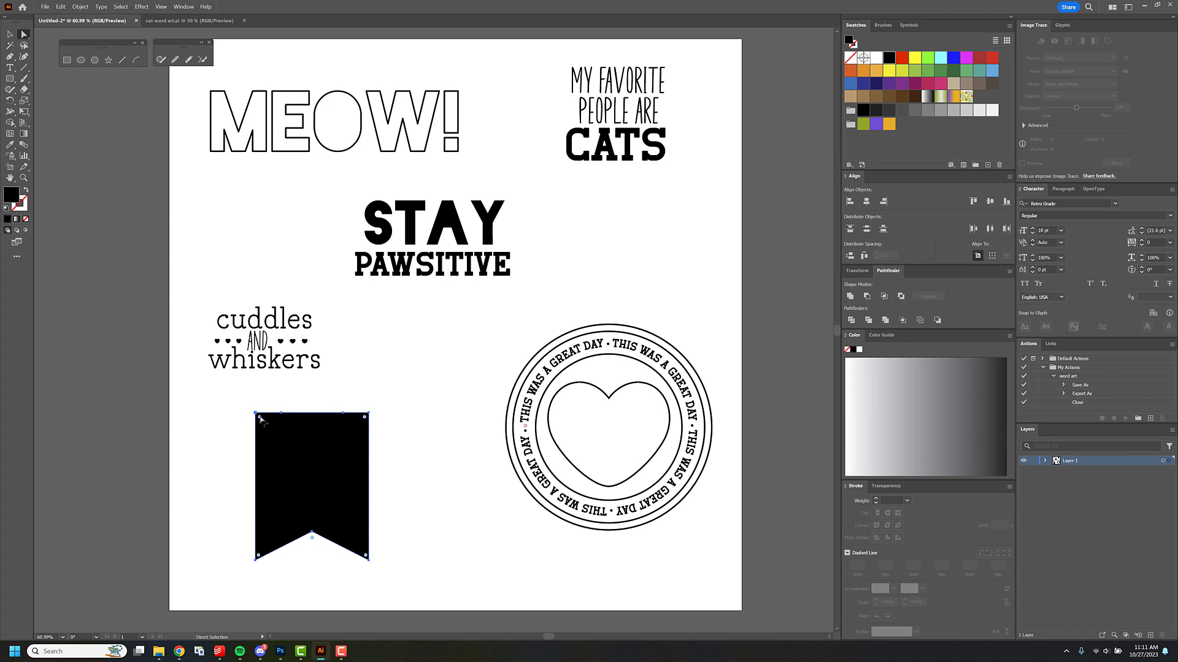
{"action": "left_click_drag", "start_coordinate": [260, 418], "coordinate": [266, 426]}
{"action": "left_click", "coordinate": [362, 386]}
Replace the words "cuddles", "AND" and "whiskers" with "this", "WAS" and "fun".
{"action": "key", "text": "t"}
{"action": "double_click", "coordinate": [275, 317]}
{"action": "type", "text": "this"}
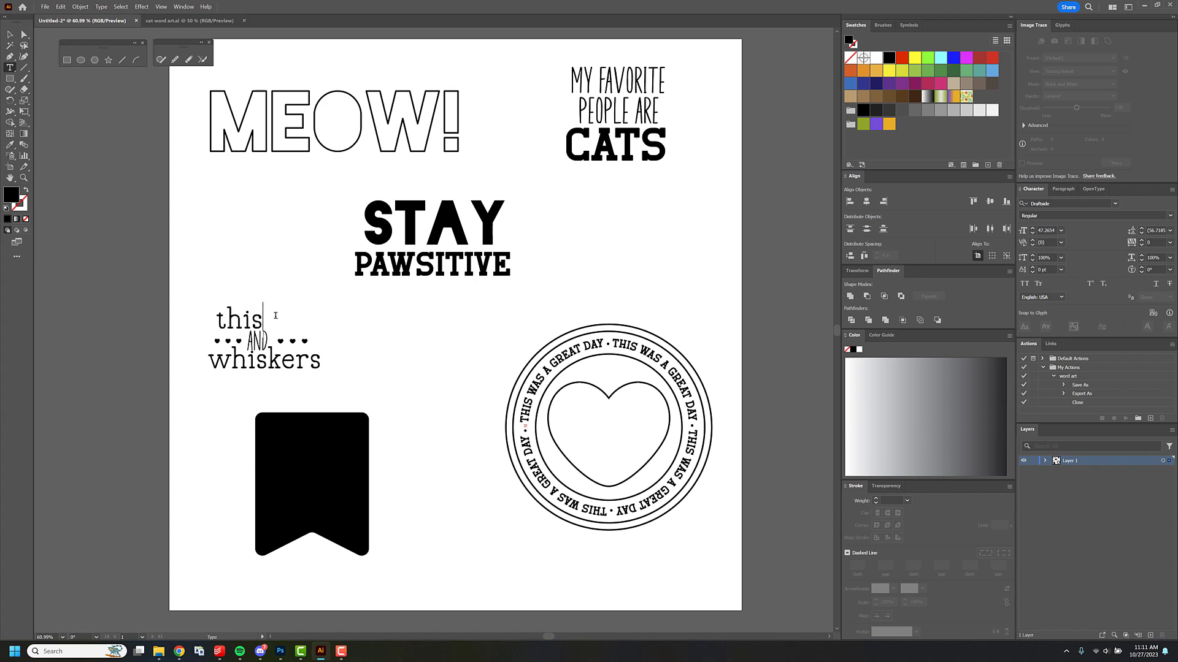
{"action": "key", "text": "Escape"}
{"action": "key", "text": "t"}
{"action": "double_click", "coordinate": [258, 340]}
{"action": "type", "text": "WAS"}
{"action": "key", "text": "Escape"}
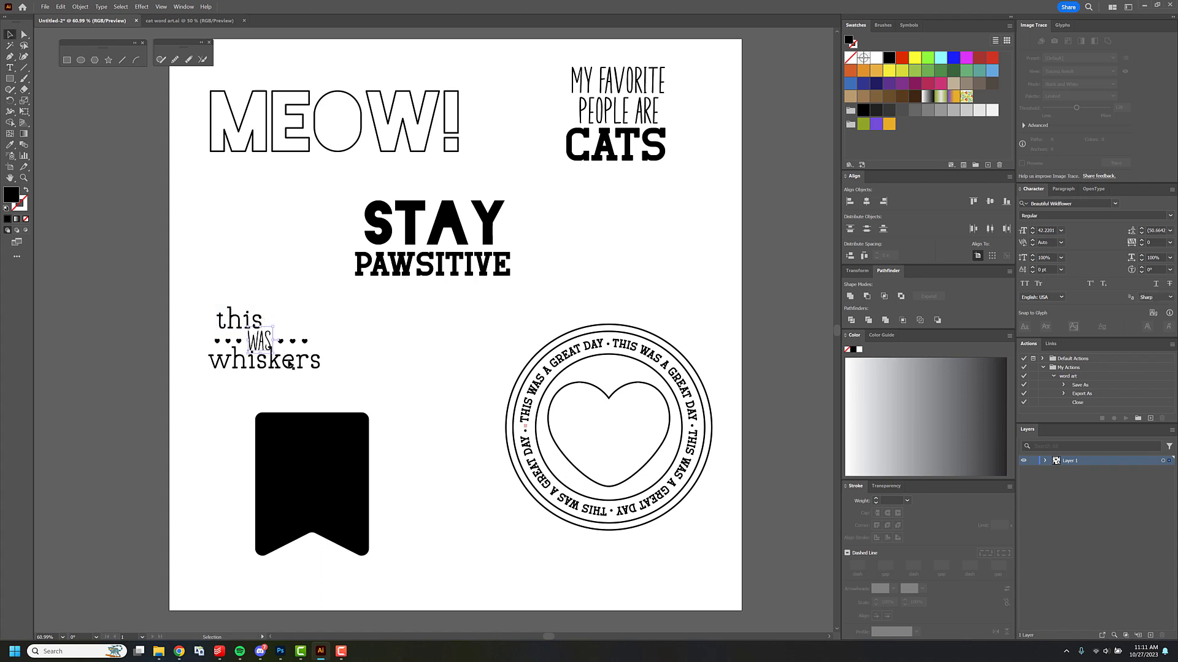
{"action": "key", "text": "t"}
{"action": "double_click", "coordinate": [291, 361]}
{"action": "type", "text": "fun"}
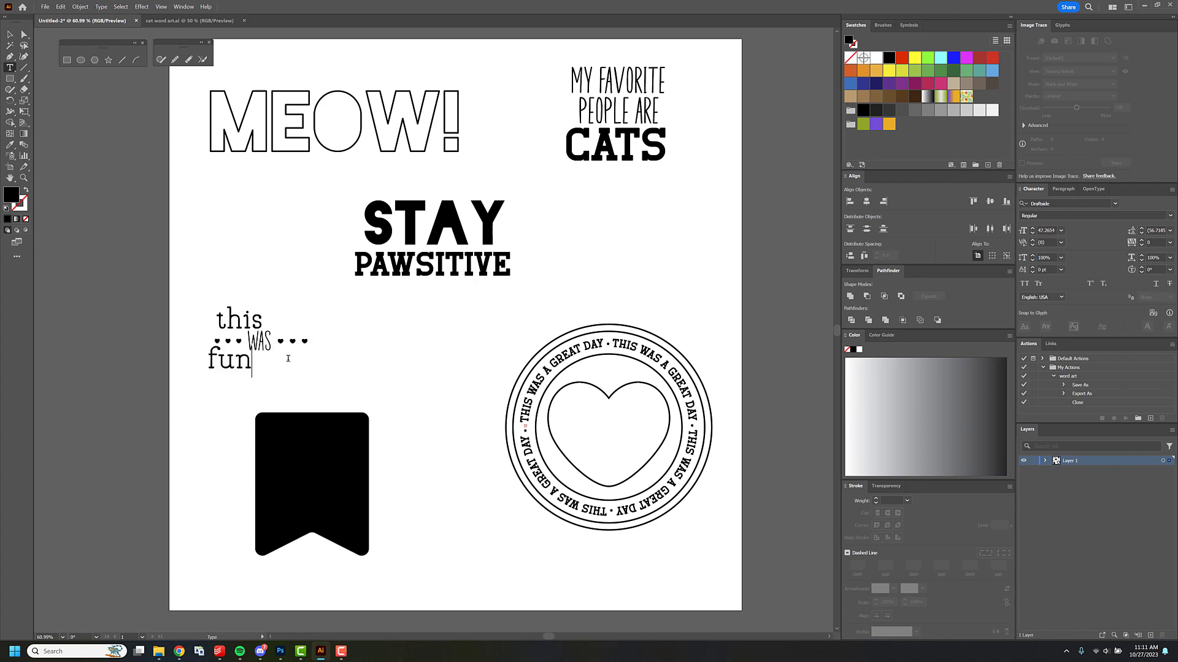
{"action": "key", "text": "Escape"}
Move "this" and "fun" so they sit centered above and below "WAS".
{"action": "left_click", "coordinate": [289, 317]}
{"action": "left_click_drag", "start_coordinate": [232, 346], "coordinate": [265, 322]}
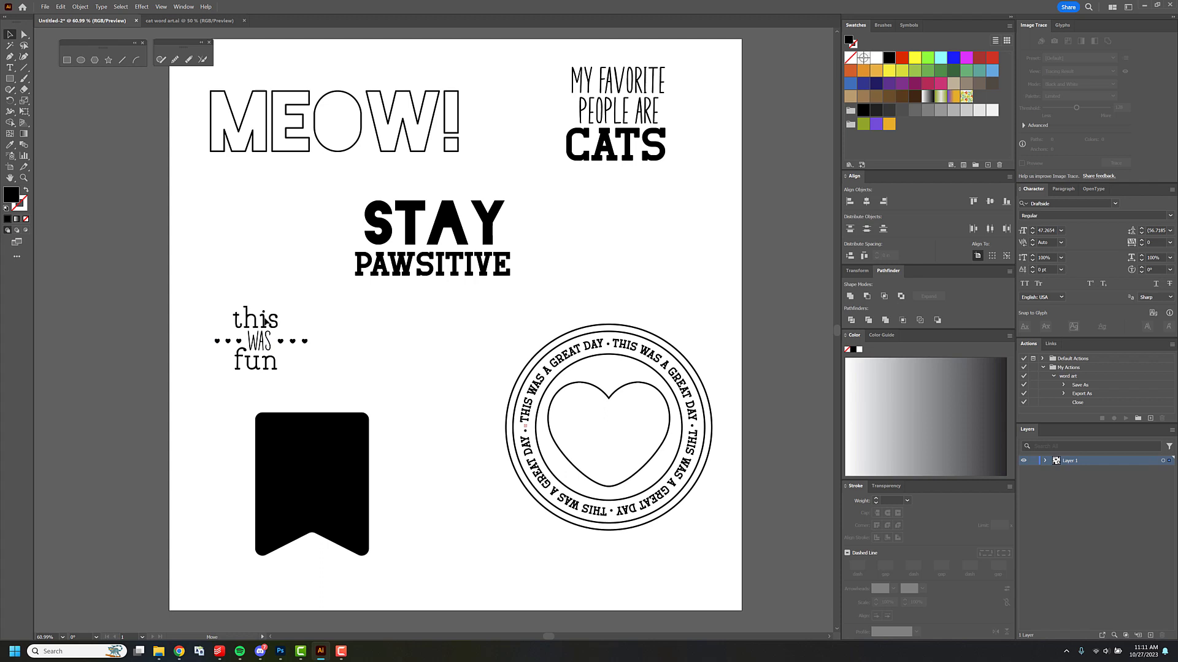
{"action": "left_click_drag", "start_coordinate": [260, 339], "coordinate": [261, 341]}
{"action": "mouse_move", "coordinate": [220, 298]}
{"action": "left_mouse_down"}
{"action": "mouse_move", "coordinate": [289, 333]}
{"action": "mouse_move", "coordinate": [319, 379]}
{"action": "left_mouse_up"}
{"action": "left_click", "coordinate": [452, 264]}
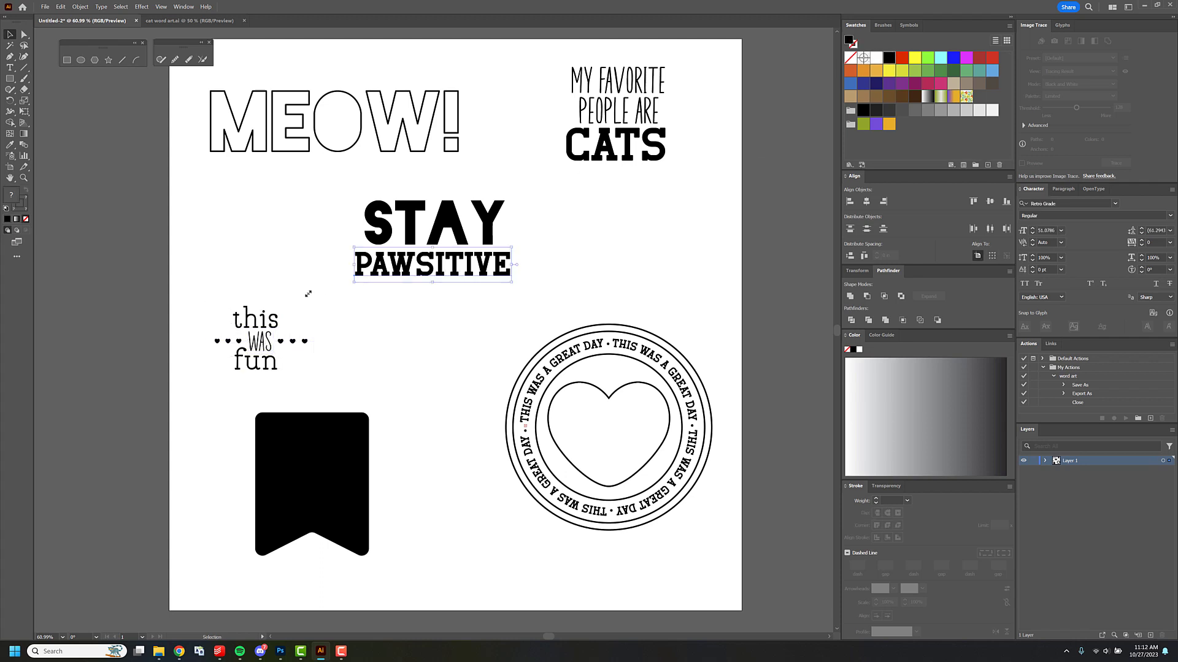
Fill the words "this", "WAS" and "fun" with bright green and move them onto the black banner.
{"action": "left_click", "coordinate": [268, 320]}
{"action": "left_click", "coordinate": [266, 348], "text": "shift"}
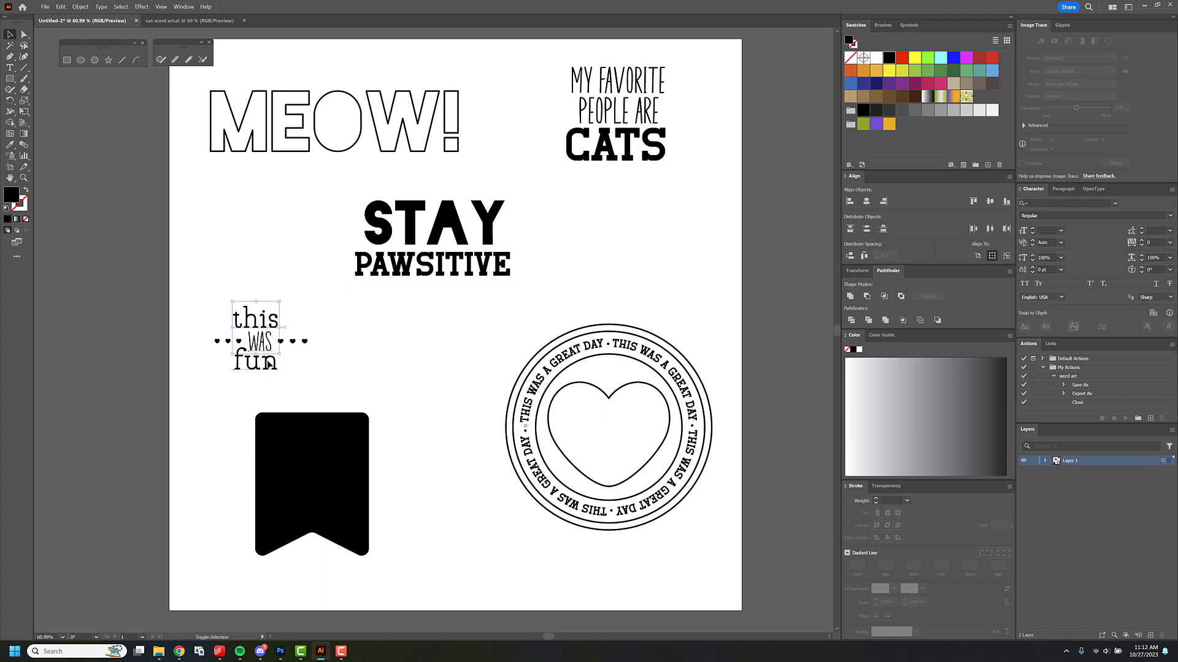
{"action": "left_click", "coordinate": [263, 363], "text": "shift"}
{"action": "left_click", "coordinate": [928, 61]}
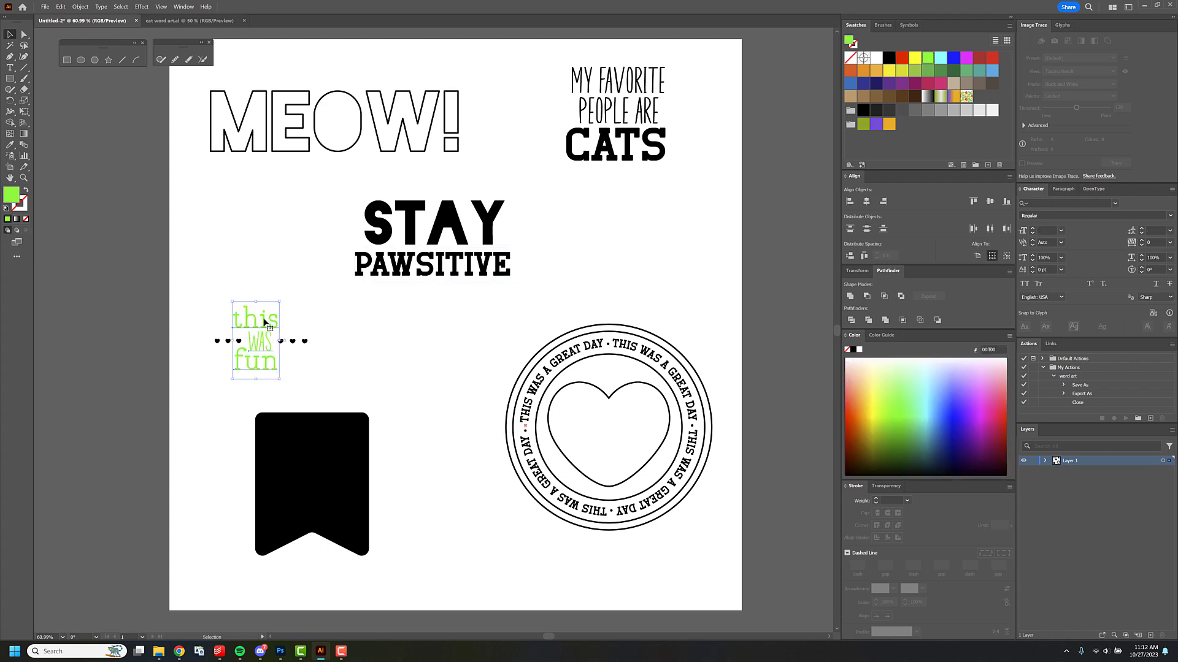
{"action": "left_click", "coordinate": [285, 352]}
{"action": "left_click", "coordinate": [314, 441]}
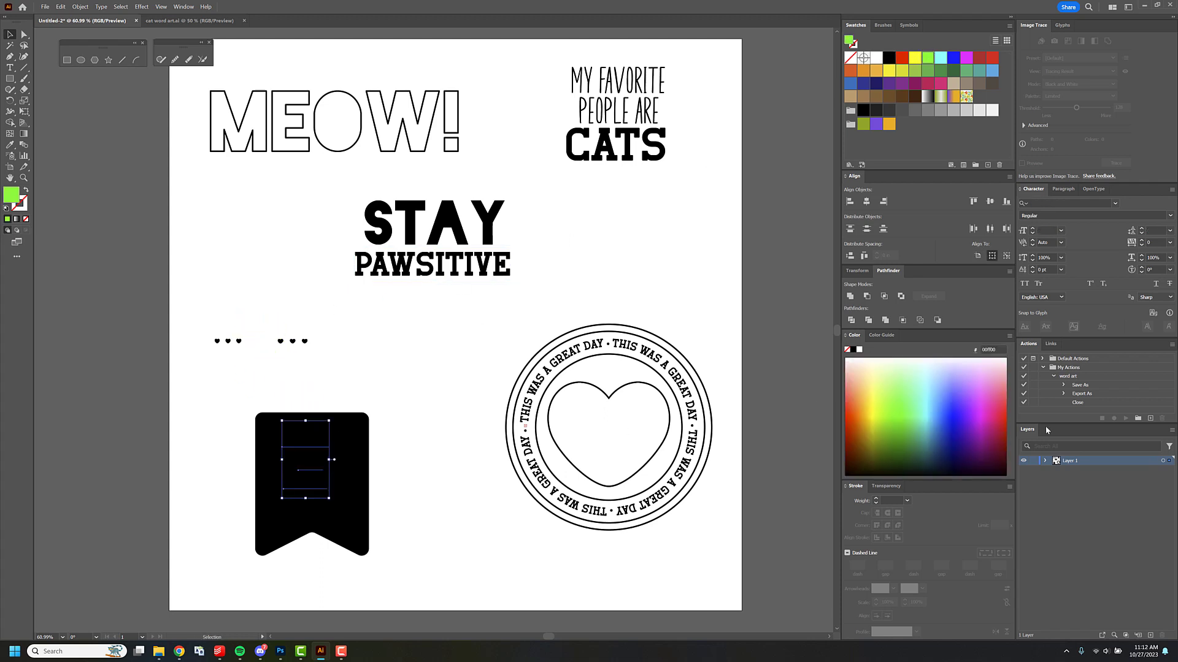
Move the banner path to the bottom of Layer 1's stacking order, behind the green text.
{"action": "left_click", "coordinate": [1044, 461]}
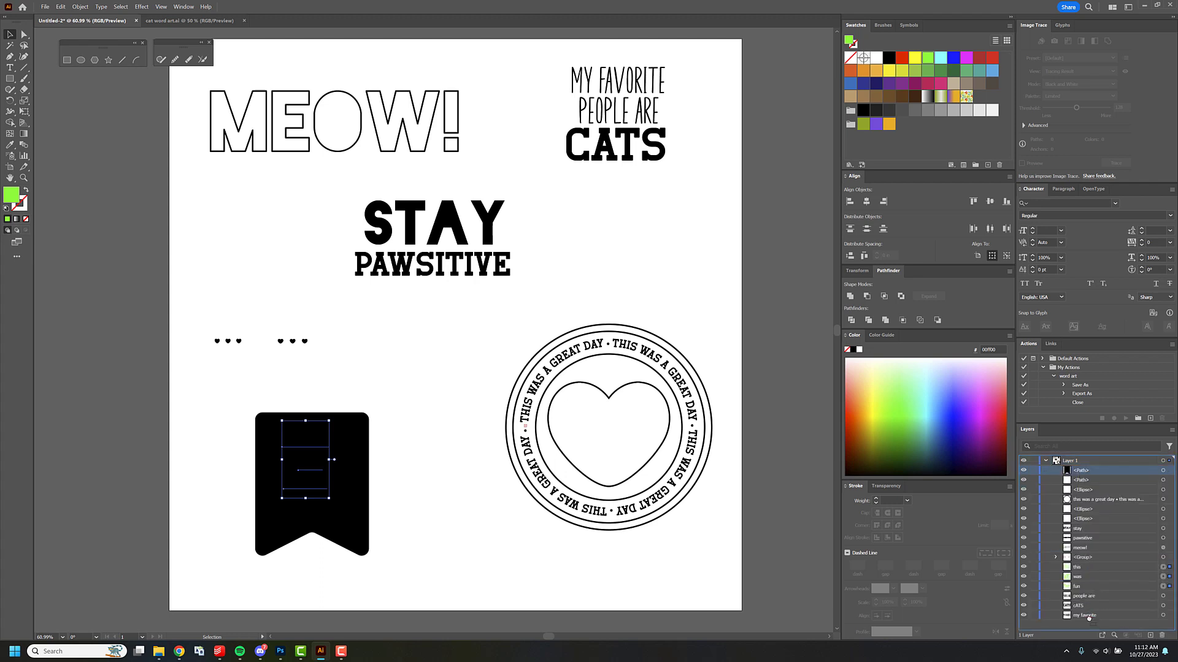
{"action": "left_click_drag", "start_coordinate": [1089, 618], "coordinate": [1088, 620]}
{"action": "left_click", "coordinate": [408, 375]}
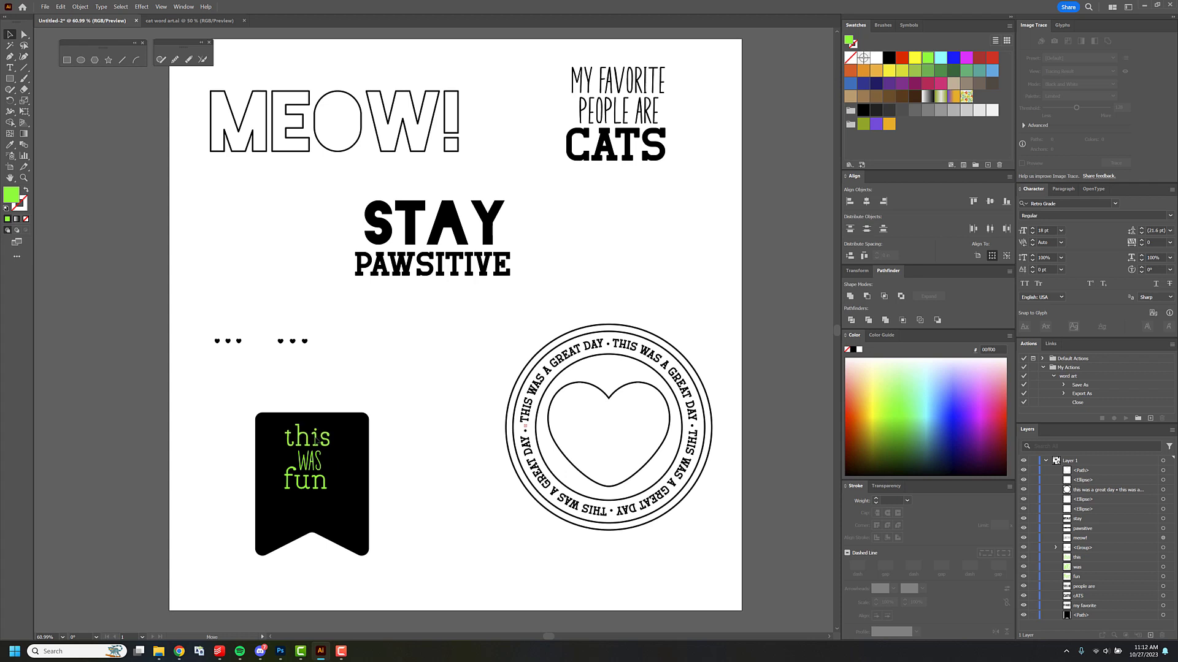
Move the narrow "WAS" above the small hearts, and place a copy of "this" over "fun" on the banner.
{"action": "left_click_drag", "start_coordinate": [316, 443], "coordinate": [253, 316]}
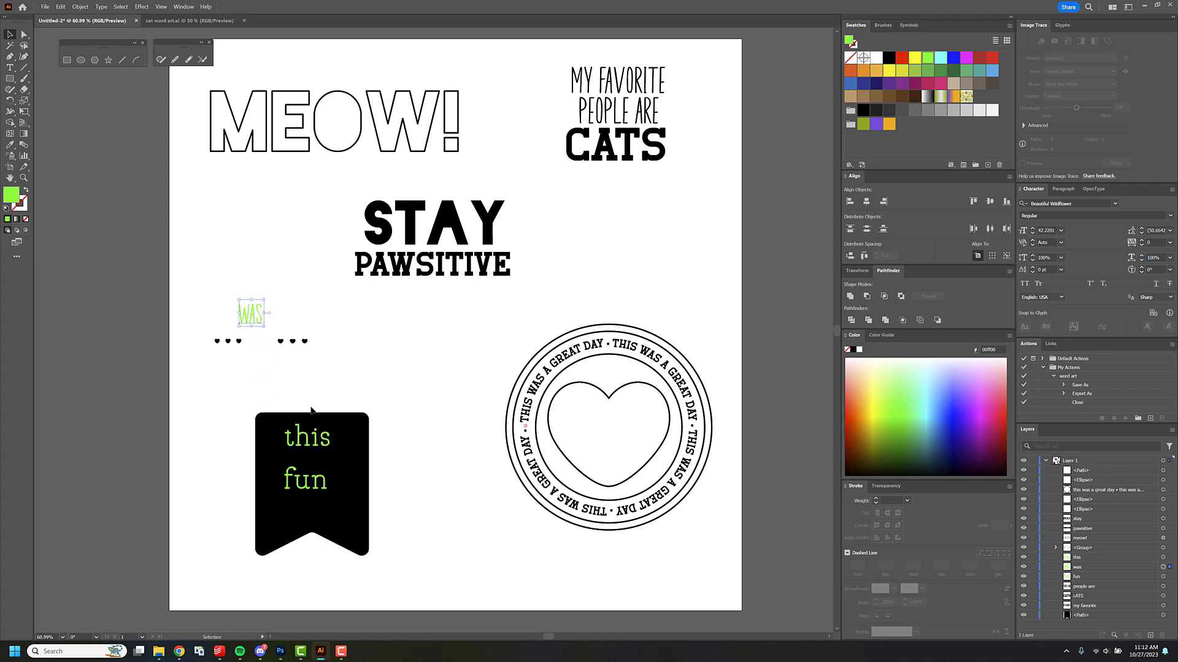
{"action": "left_click", "coordinate": [315, 440]}
{"action": "key", "text": "ctrl+c"}
{"action": "key", "text": "ctrl+v"}
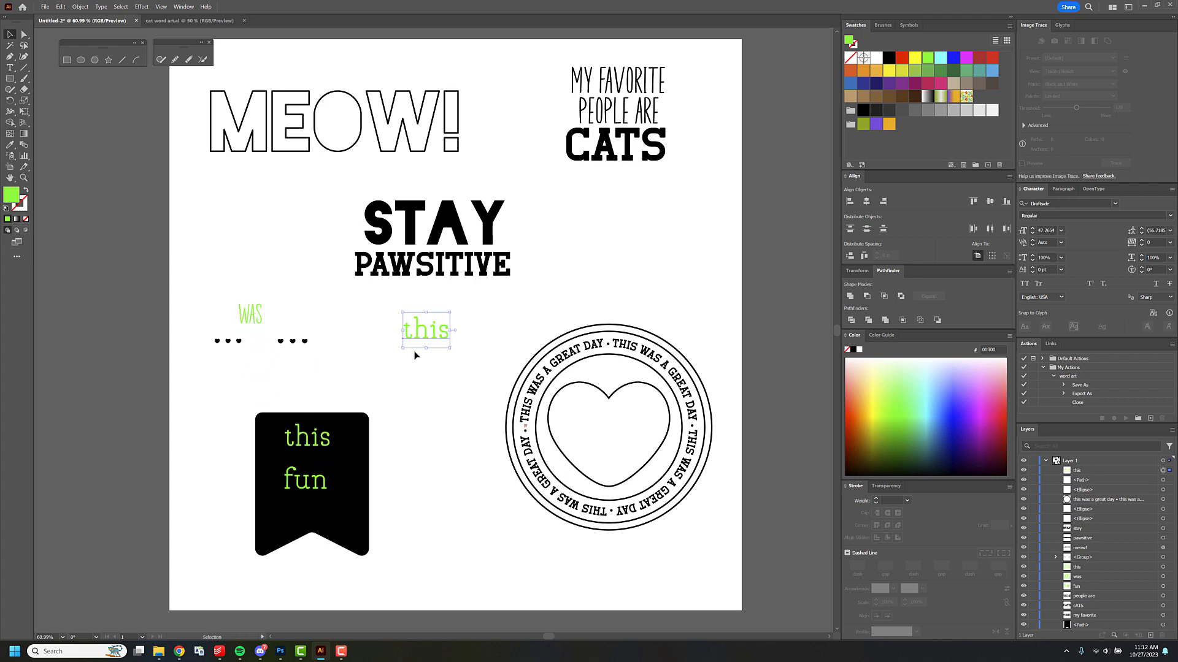
{"action": "left_click_drag", "start_coordinate": [435, 330], "coordinate": [319, 477]}
Change the copied word to "was" and arrange it between "this" and "fun" on the banner.
{"action": "key", "text": "t"}
{"action": "double_click", "coordinate": [321, 475]}
{"action": "type", "text": "was"}
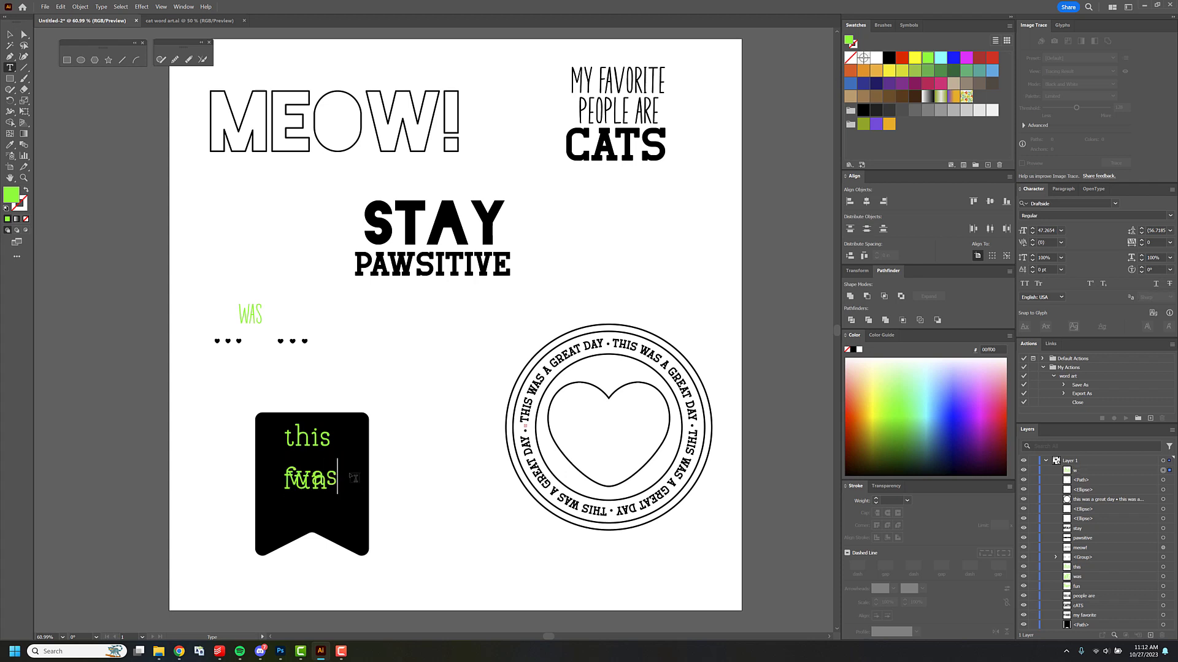
{"action": "key", "text": "Escape"}
{"action": "mouse_move", "coordinate": [335, 476]}
{"action": "left_mouse_down"}
{"action": "mouse_move", "coordinate": [331, 455]}
{"action": "mouse_move", "coordinate": [324, 482]}
{"action": "left_mouse_up"}
Center the three banner words horizontally, distribute their vertical centers evenly, and shift them slightly down on the banner.
{"action": "left_click", "coordinate": [327, 459], "text": "shift"}
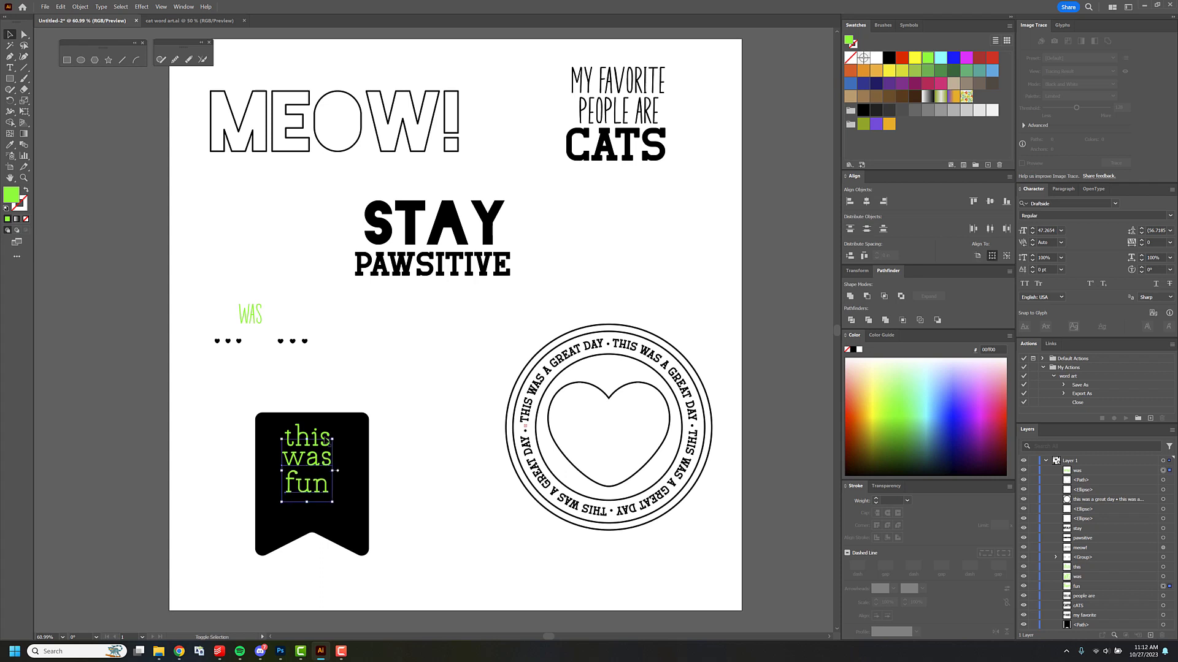
{"action": "left_click", "coordinate": [326, 439], "text": "shift"}
{"action": "left_click", "coordinate": [866, 202]}
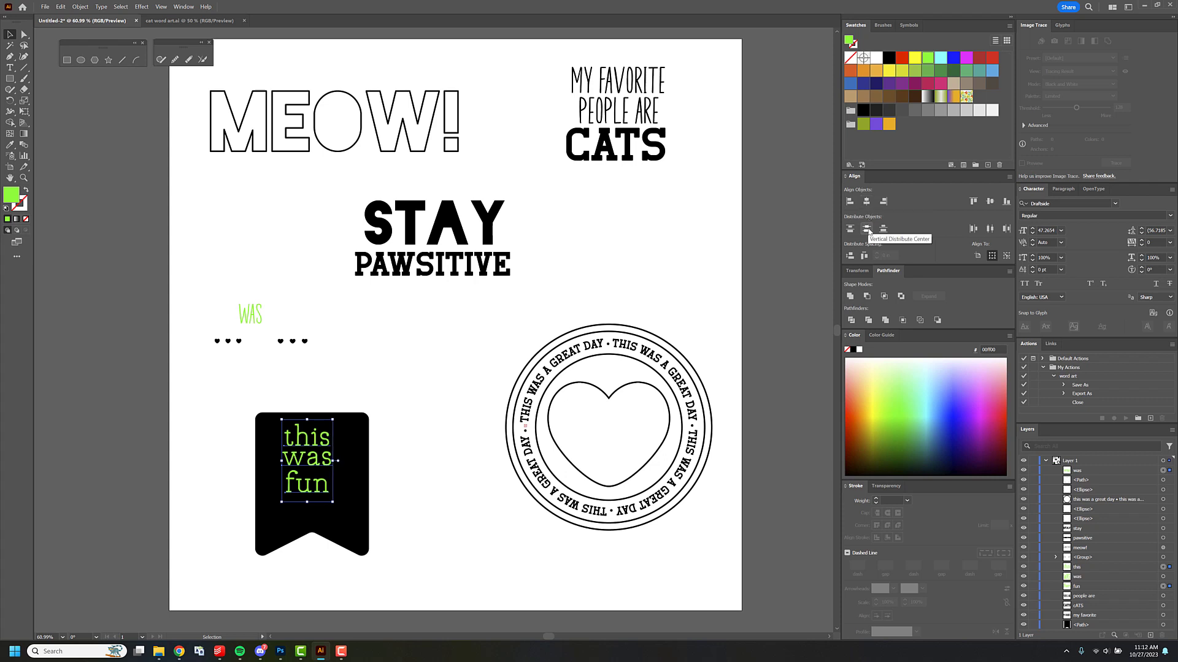
{"action": "left_click", "coordinate": [867, 229]}
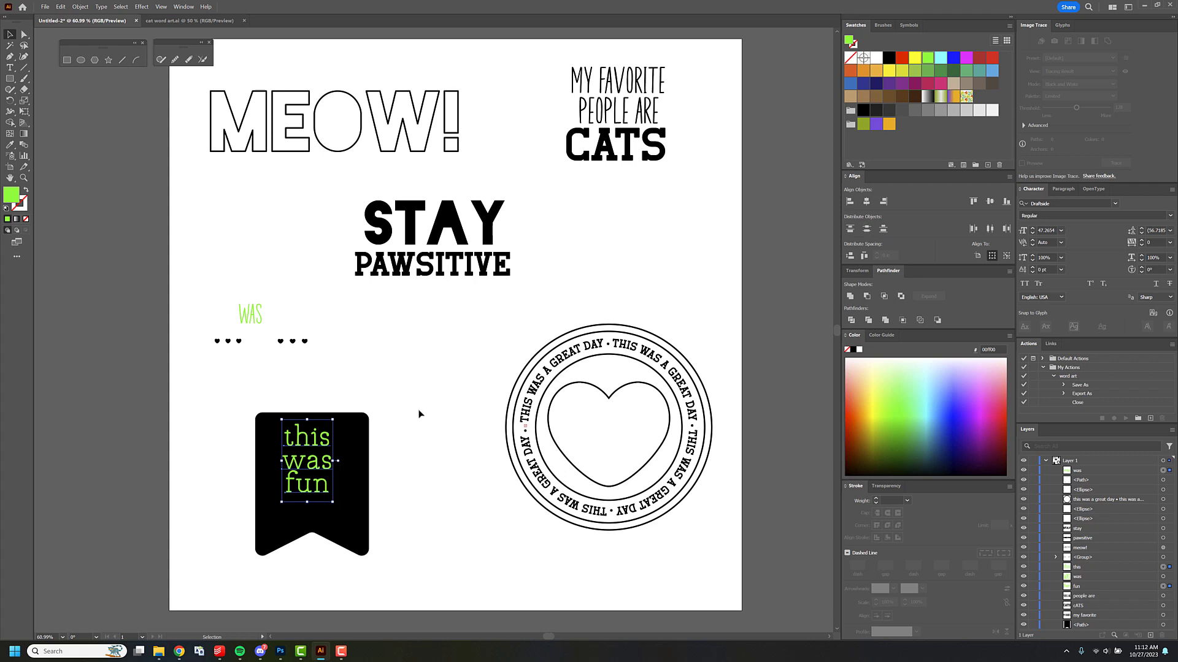
{"action": "left_click_drag", "start_coordinate": [316, 461], "coordinate": [320, 469]}
{"action": "left_click", "coordinate": [415, 455]}
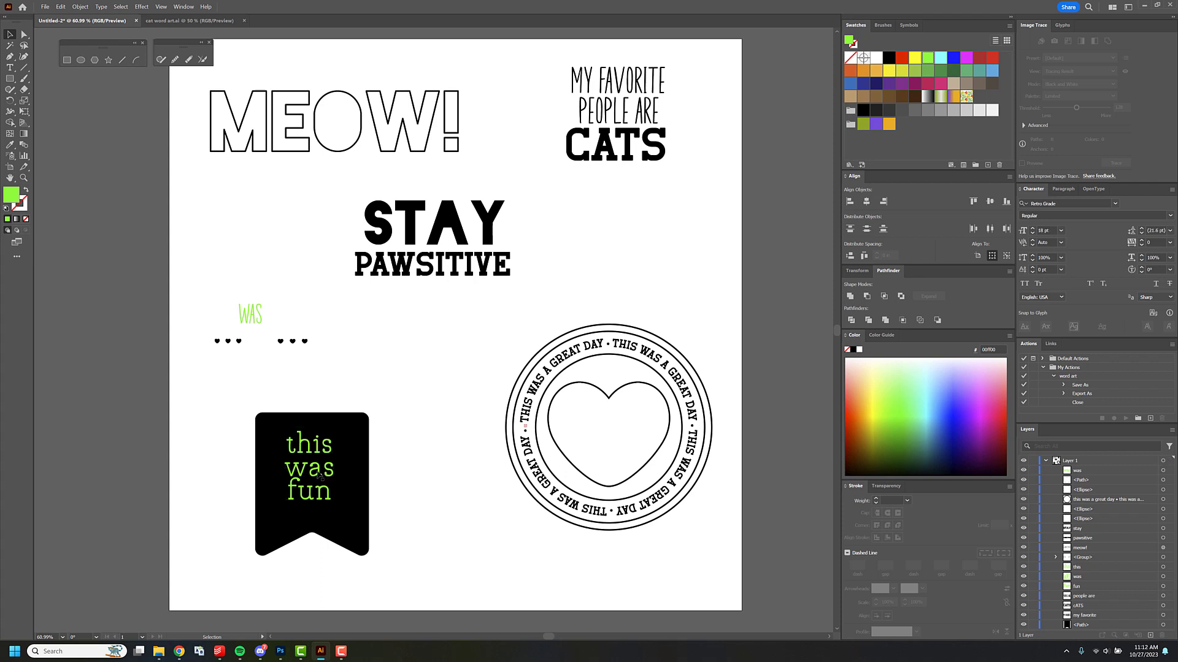
Nudge "was" upward in small increments to balance the spacing between "this" and "fun".
{"action": "left_click", "coordinate": [318, 470]}
{"action": "key", "text": "Up"}
{"action": "key", "text": "Up"}
{"action": "key", "text": "Up"}
{"action": "key", "text": "Up"}
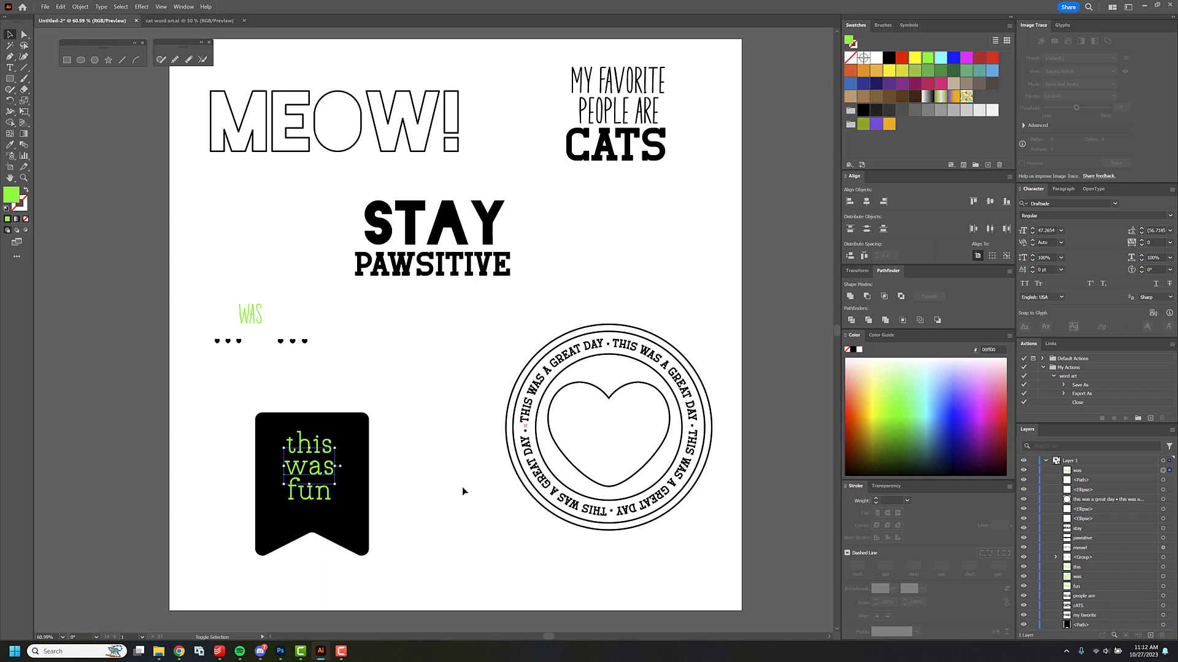
{"action": "key", "text": "Up"}
{"action": "key", "text": "Up"}
{"action": "key", "text": "Up"}
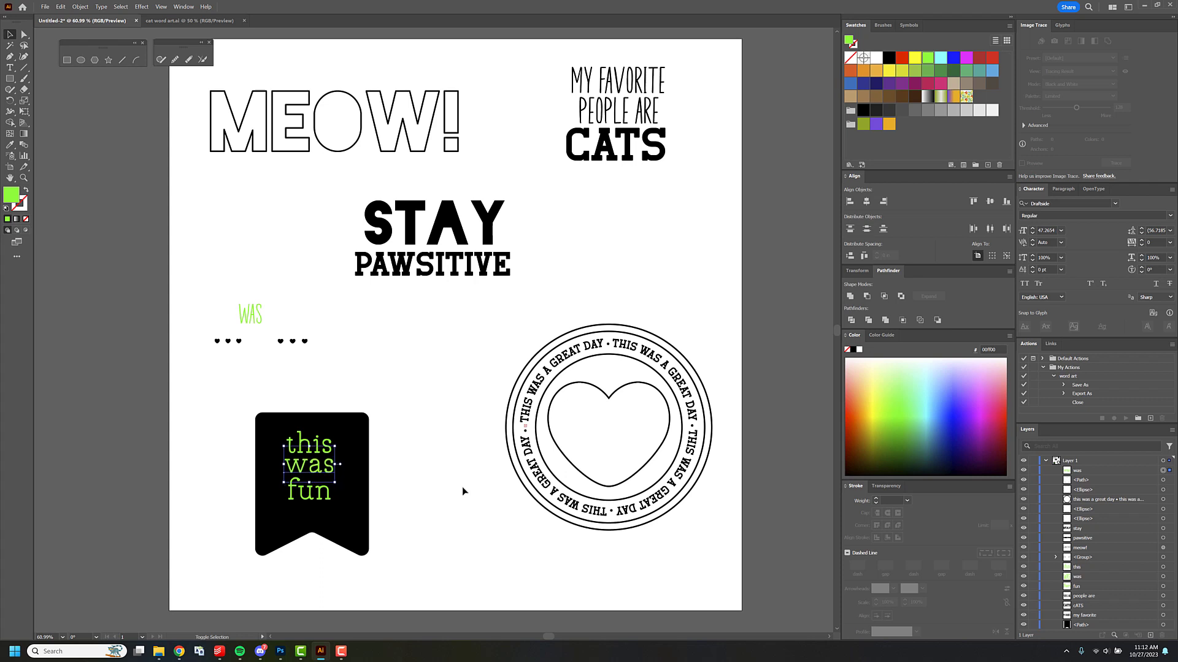
{"action": "key", "text": "Up"}
{"action": "left_click", "coordinate": [454, 483]}
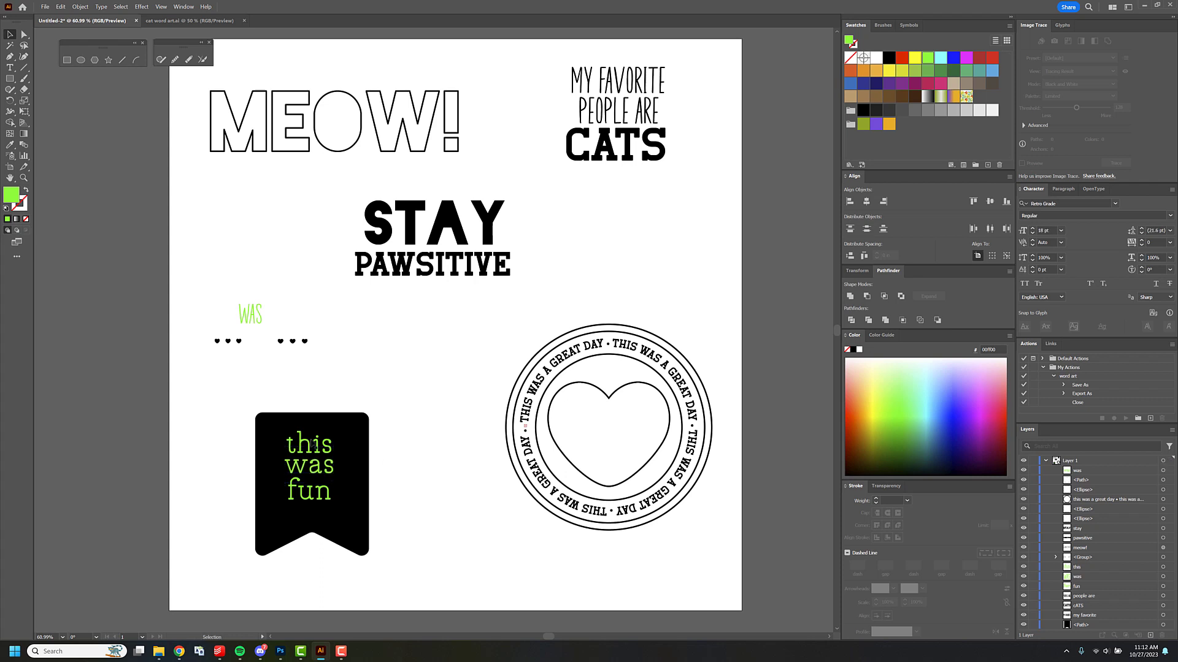
Group the words "this", "was" and "fun" and center the group horizontally with the banner.
{"action": "left_click", "coordinate": [308, 446]}
{"action": "left_click", "coordinate": [318, 476], "text": "shift"}
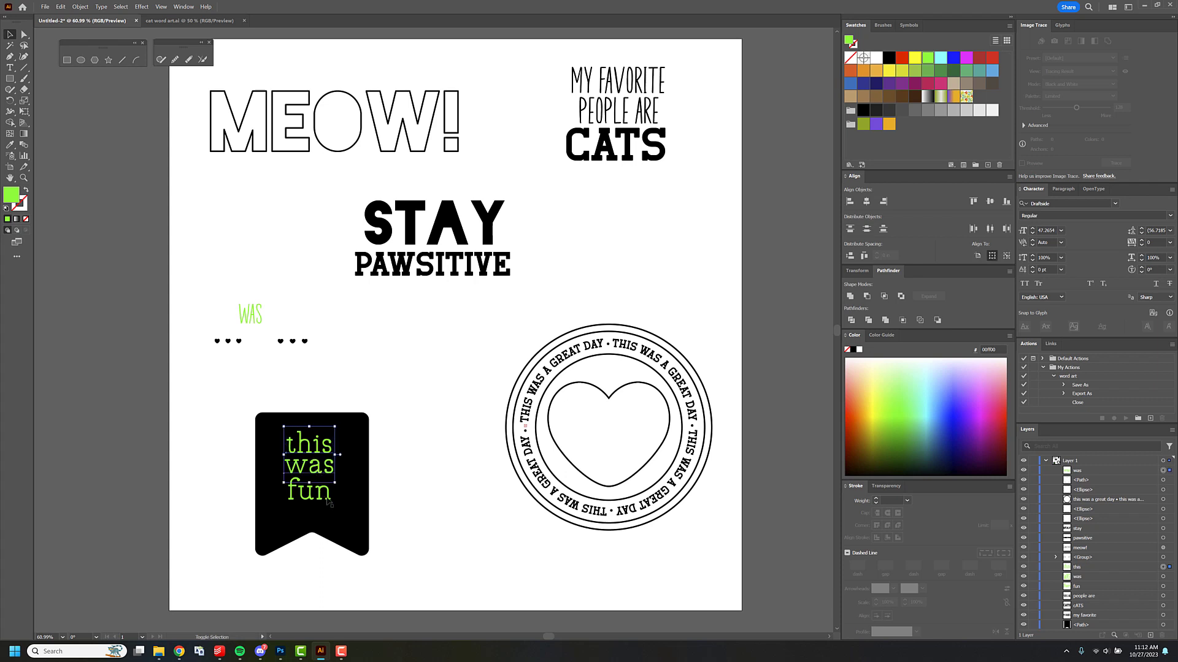
{"action": "left_click", "coordinate": [328, 501], "text": "shift"}
{"action": "key", "text": "ctrl+g"}
{"action": "left_click_drag", "start_coordinate": [289, 398], "coordinate": [397, 499]}
{"action": "left_click", "coordinate": [866, 202]}
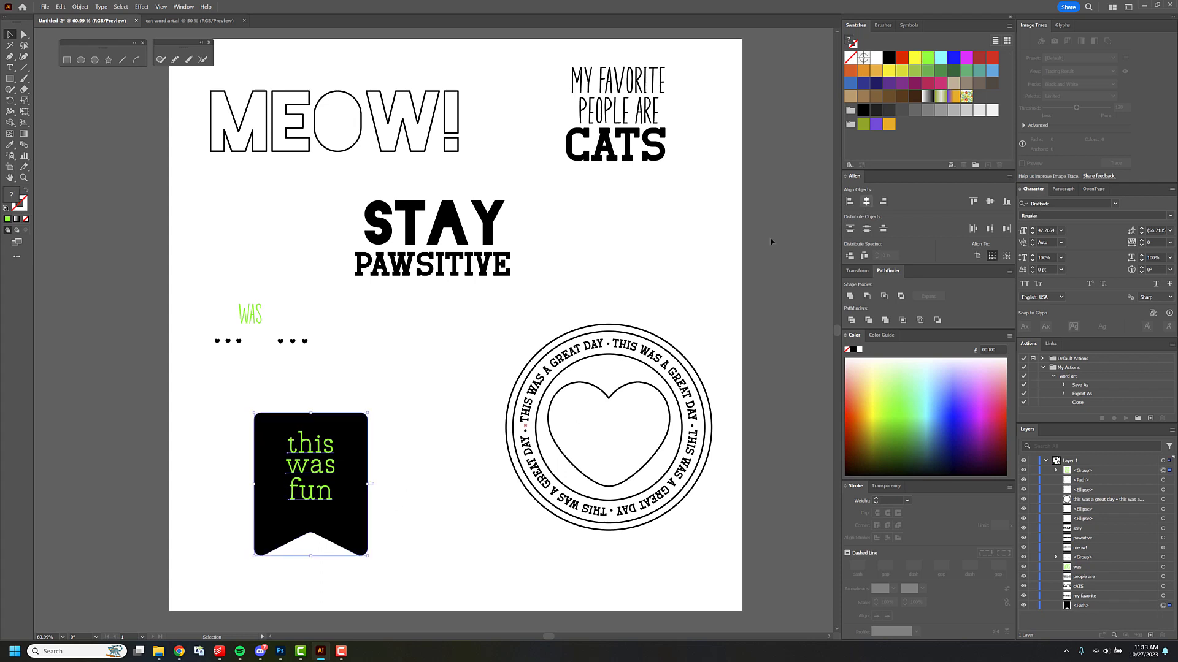
{"action": "left_click", "coordinate": [387, 392]}
Nudge the "this was fun" text group slightly down on the banner.
{"action": "left_click", "coordinate": [332, 450]}
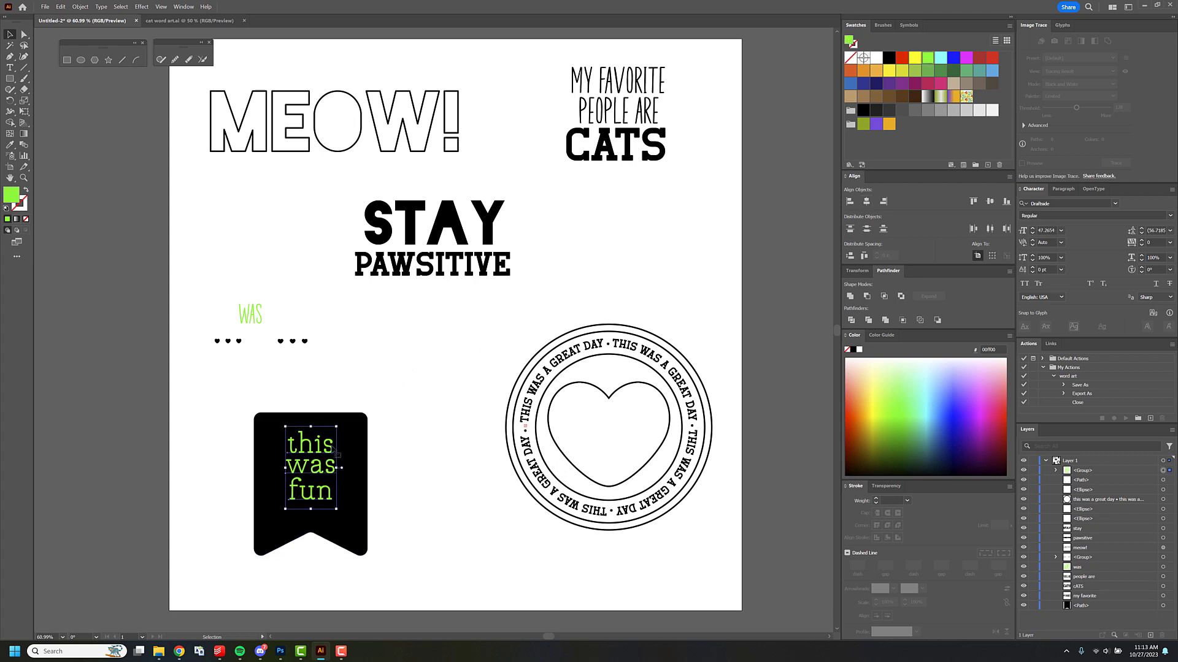
{"action": "key", "text": "Down"}
{"action": "key", "text": "Down"}
{"action": "key", "text": "Down"}
{"action": "key", "text": "Down"}
{"action": "key", "text": "Down"}
{"action": "key", "text": "Down"}
{"action": "key", "text": "Down"}
{"action": "key", "text": "Down"}
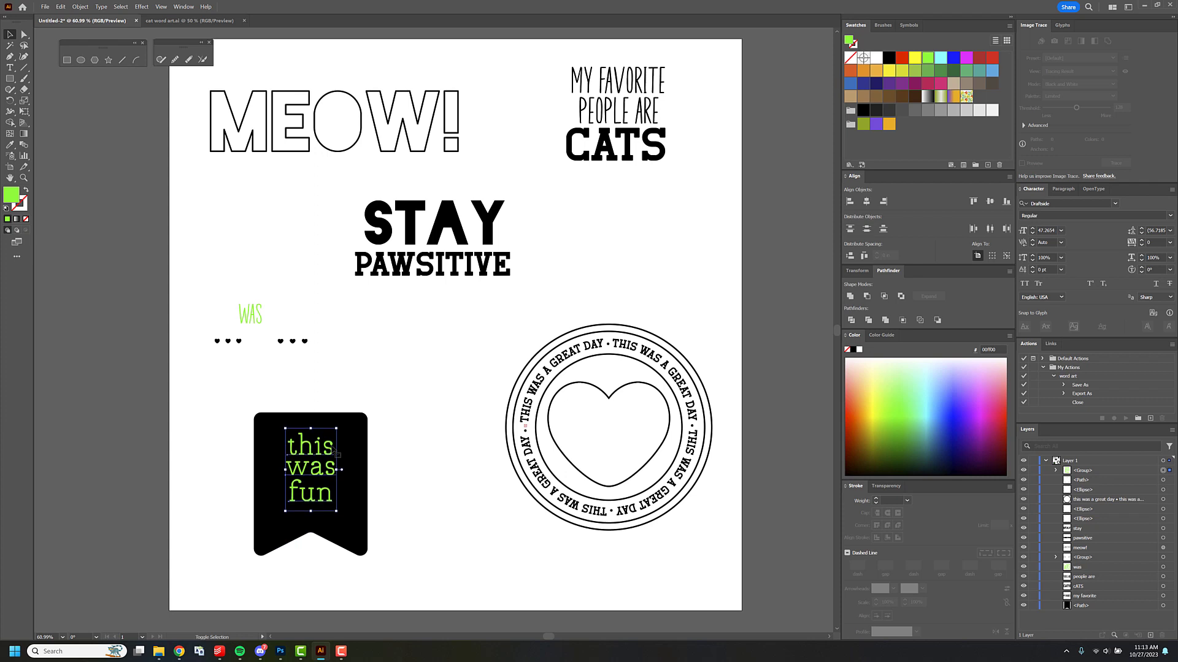
{"action": "left_click", "coordinate": [336, 378]}
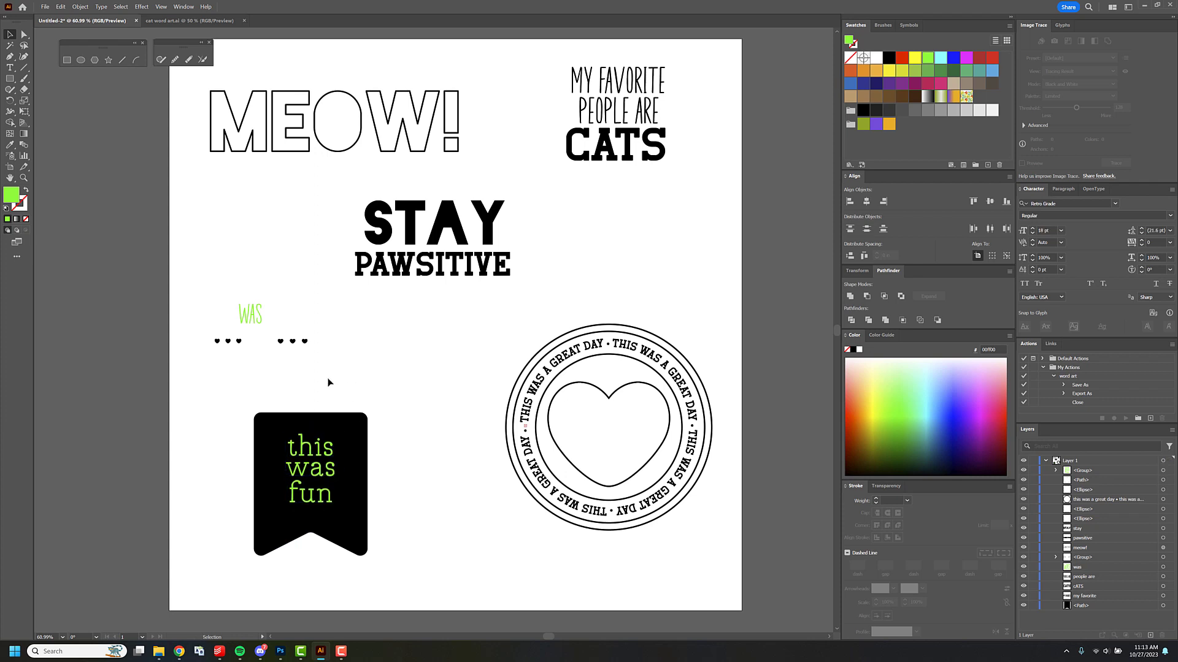
Duplicate the banner with its text, move the original over the artboard's left edge, and place the copy beside it.
{"action": "left_click_drag", "start_coordinate": [248, 392], "coordinate": [376, 497]}
{"action": "left_click_drag", "start_coordinate": [305, 524], "coordinate": [427, 368], "text": "alt"}
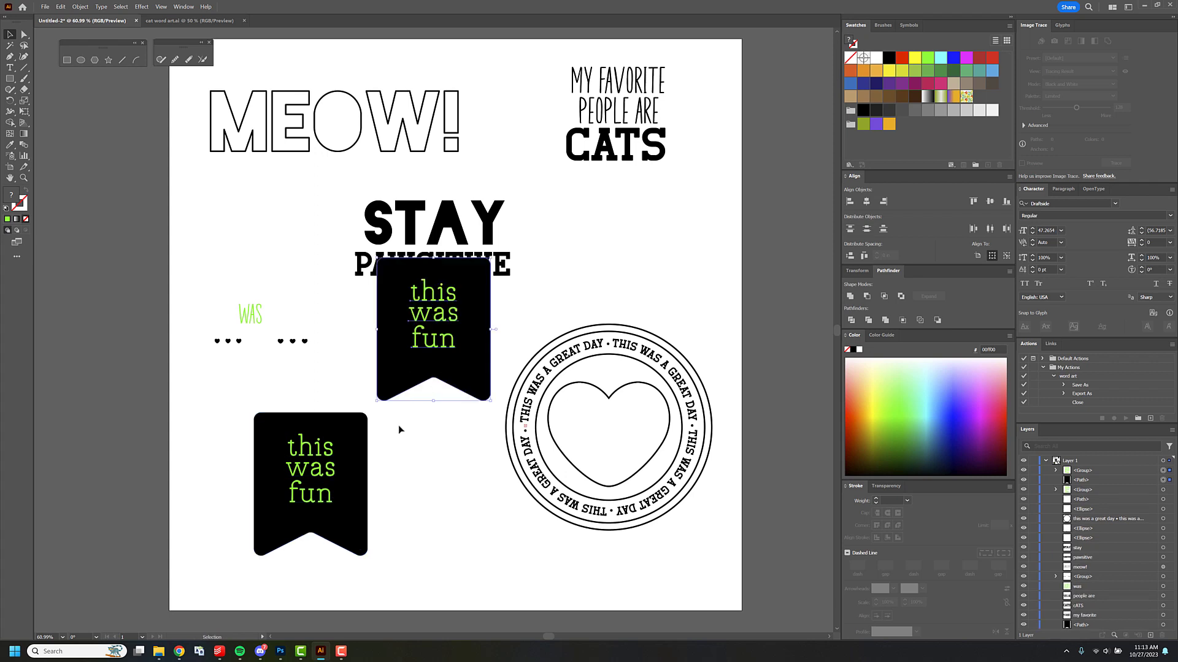
{"action": "left_click_drag", "start_coordinate": [283, 422], "coordinate": [113, 420]}
{"action": "left_click_drag", "start_coordinate": [451, 331], "coordinate": [381, 494]}
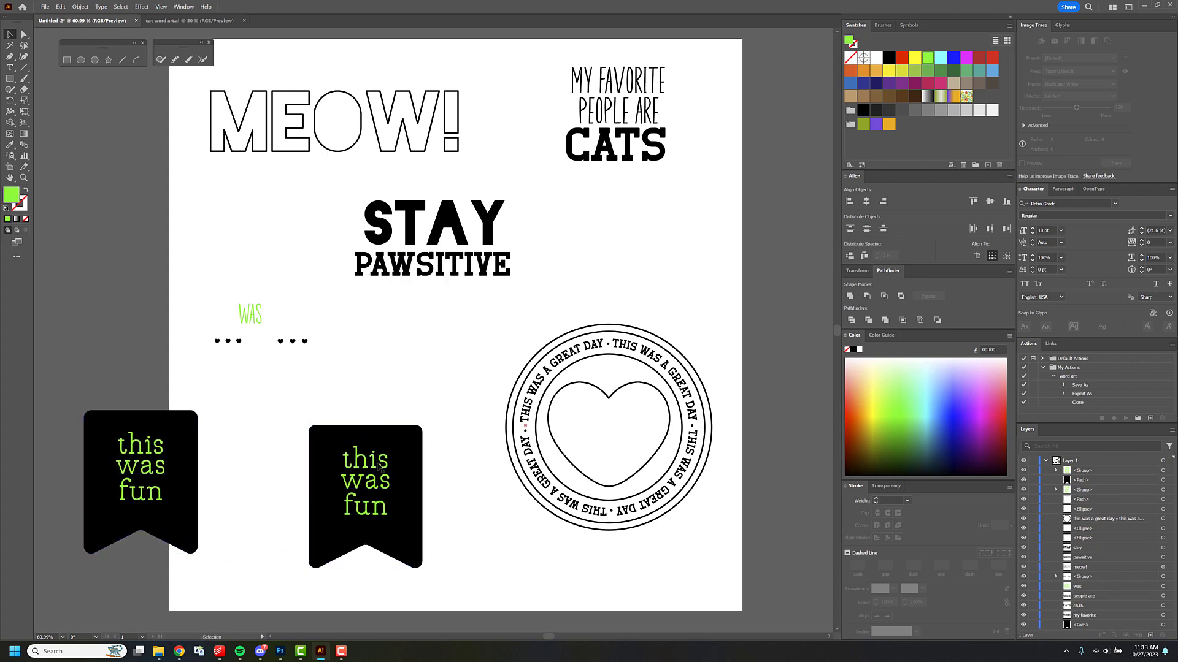
Convert the "this was fun" text on the copied banner to outlines.
{"action": "left_click", "coordinate": [377, 467]}
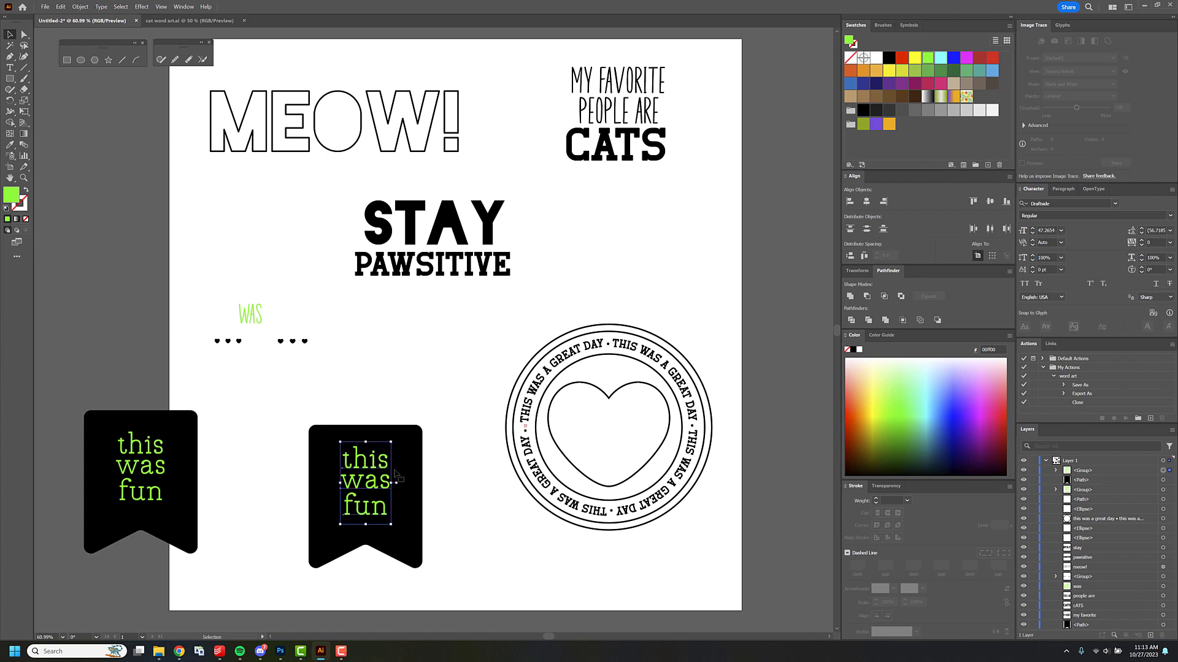
{"action": "left_click", "coordinate": [101, 7]}
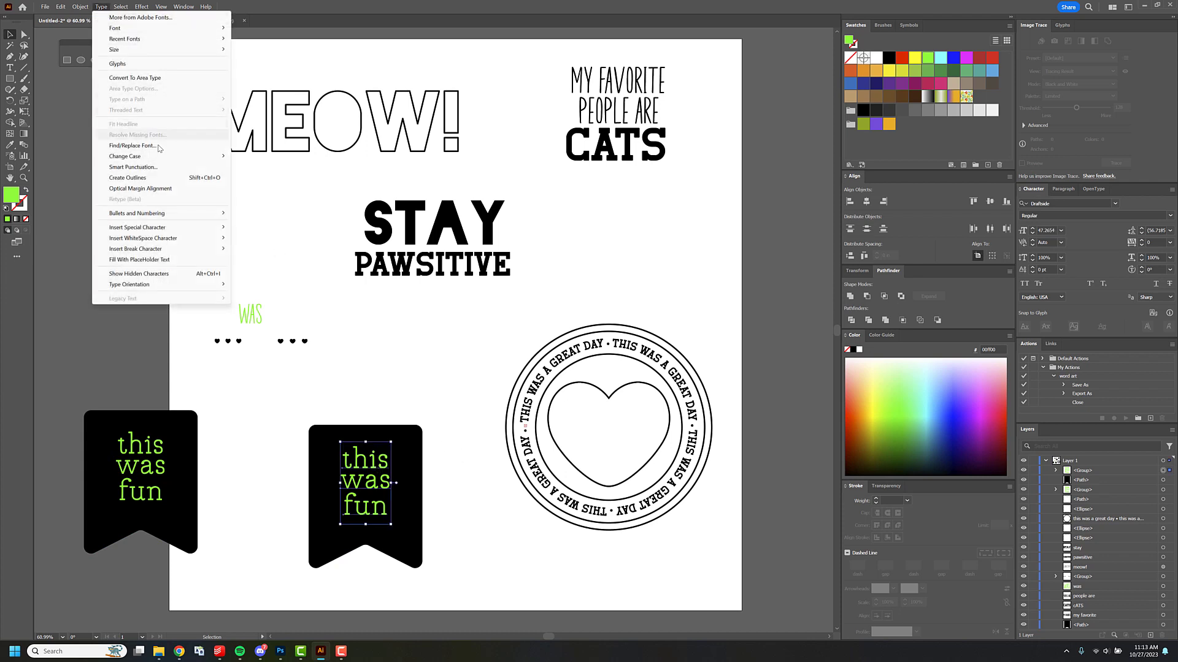
{"action": "left_click", "coordinate": [156, 179]}
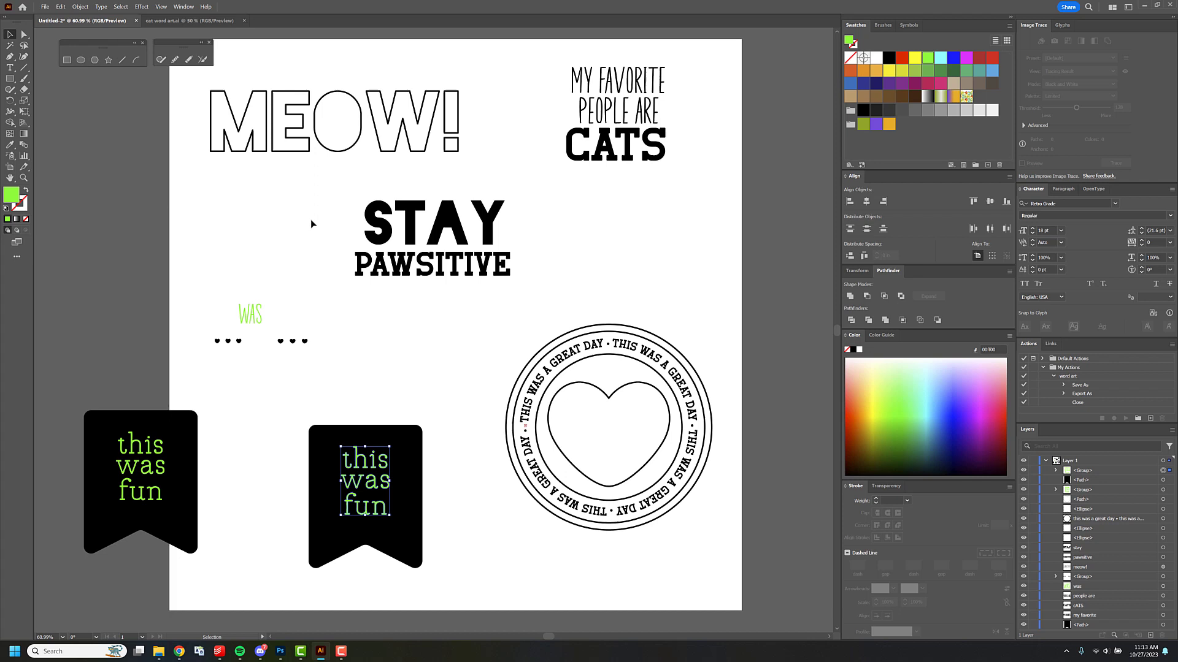
Subtract the outlined "this was fun" text from the copied banner with Minus Front and move the cut-out banner slightly up.
{"action": "left_click", "coordinate": [407, 399]}
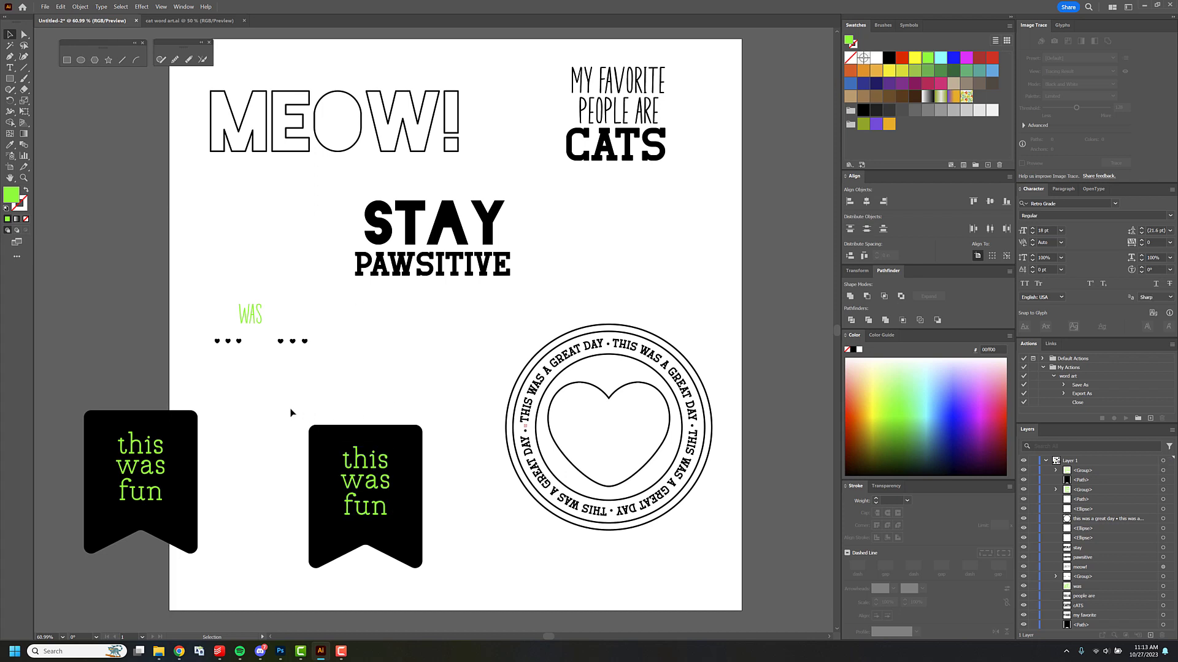
{"action": "left_click_drag", "start_coordinate": [291, 413], "coordinate": [438, 518]}
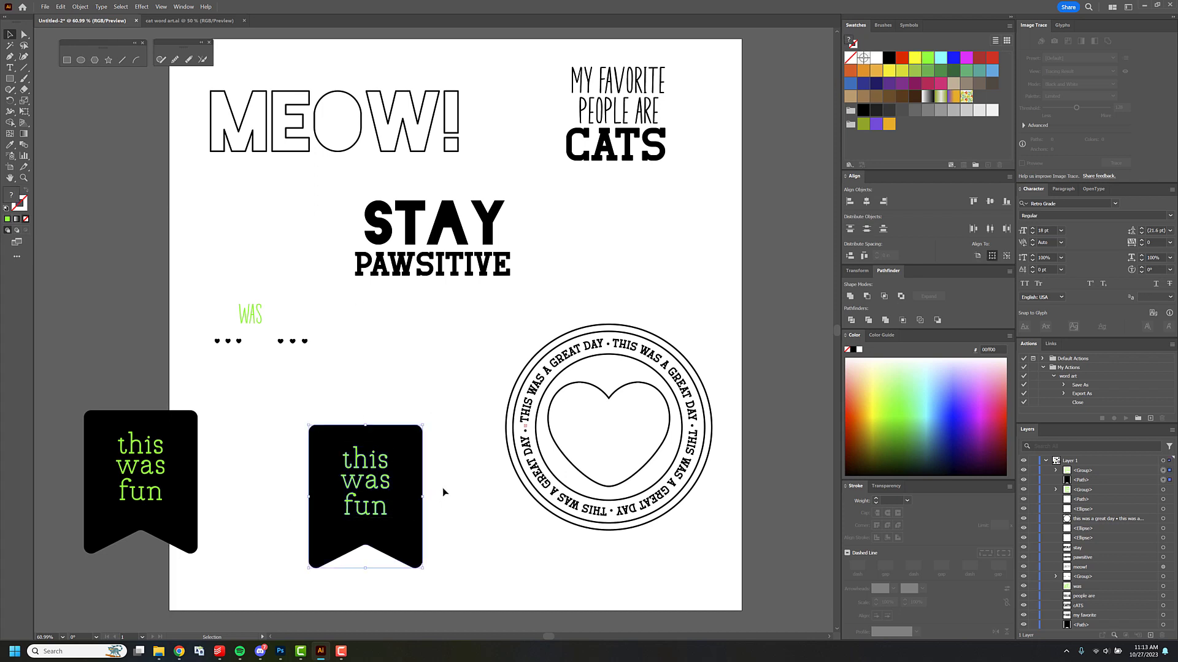
{"action": "left_click", "coordinate": [867, 296]}
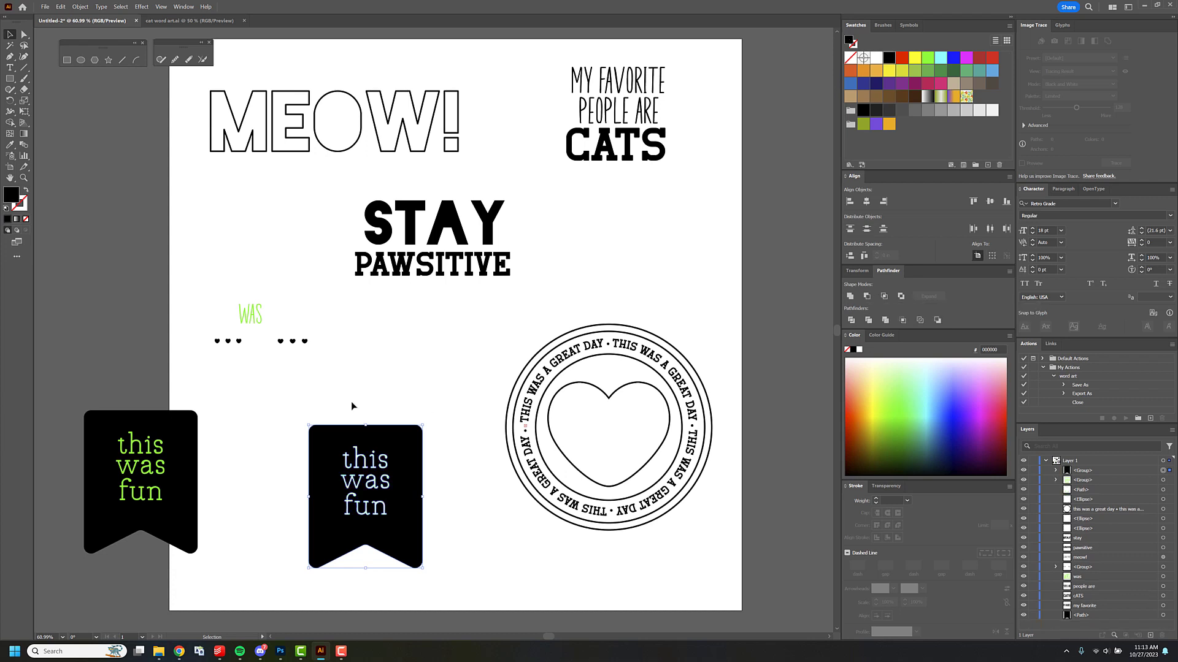
{"action": "mouse_move", "coordinate": [401, 445]}
{"action": "left_mouse_down"}
{"action": "mouse_move", "coordinate": [445, 386]}
{"action": "mouse_move", "coordinate": [389, 452]}
{"action": "mouse_move", "coordinate": [405, 430]}
{"action": "left_mouse_up"}
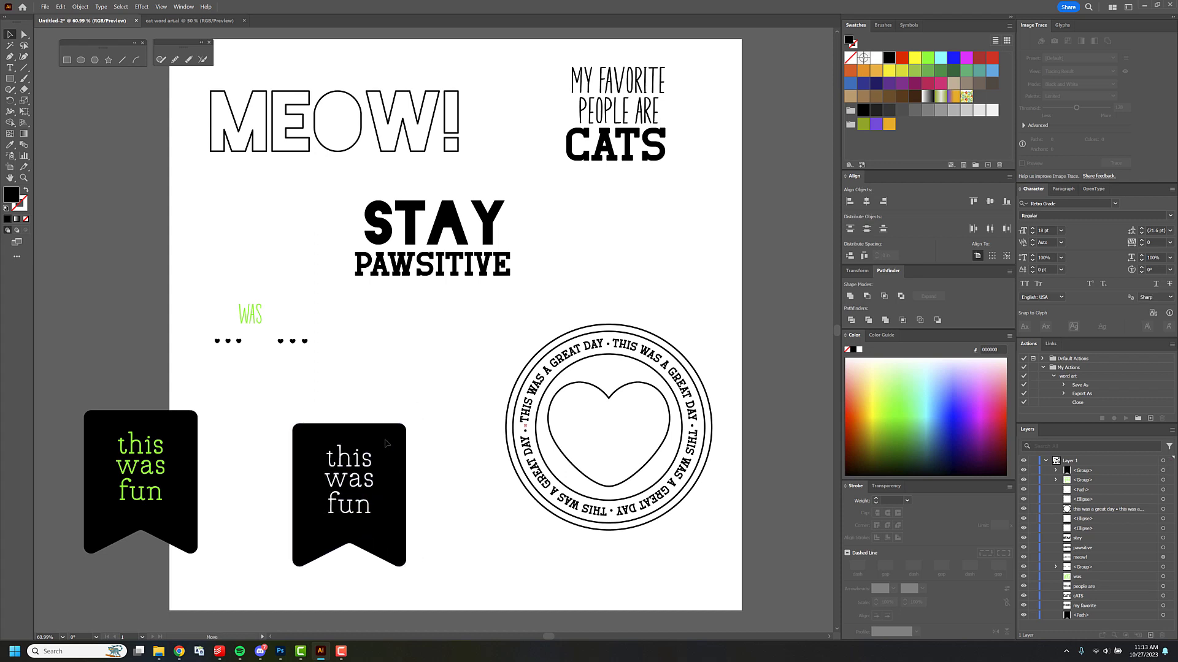
{"action": "left_click_drag", "start_coordinate": [383, 436], "coordinate": [366, 443]}
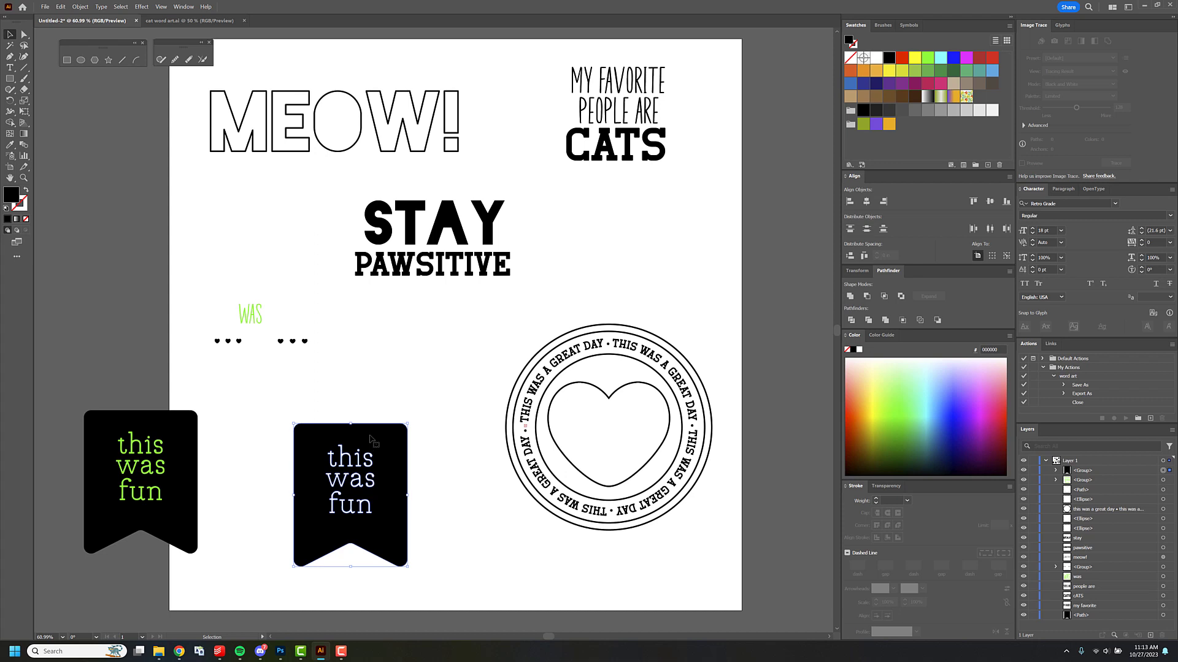
{"action": "left_click_drag", "start_coordinate": [379, 439], "coordinate": [396, 433]}
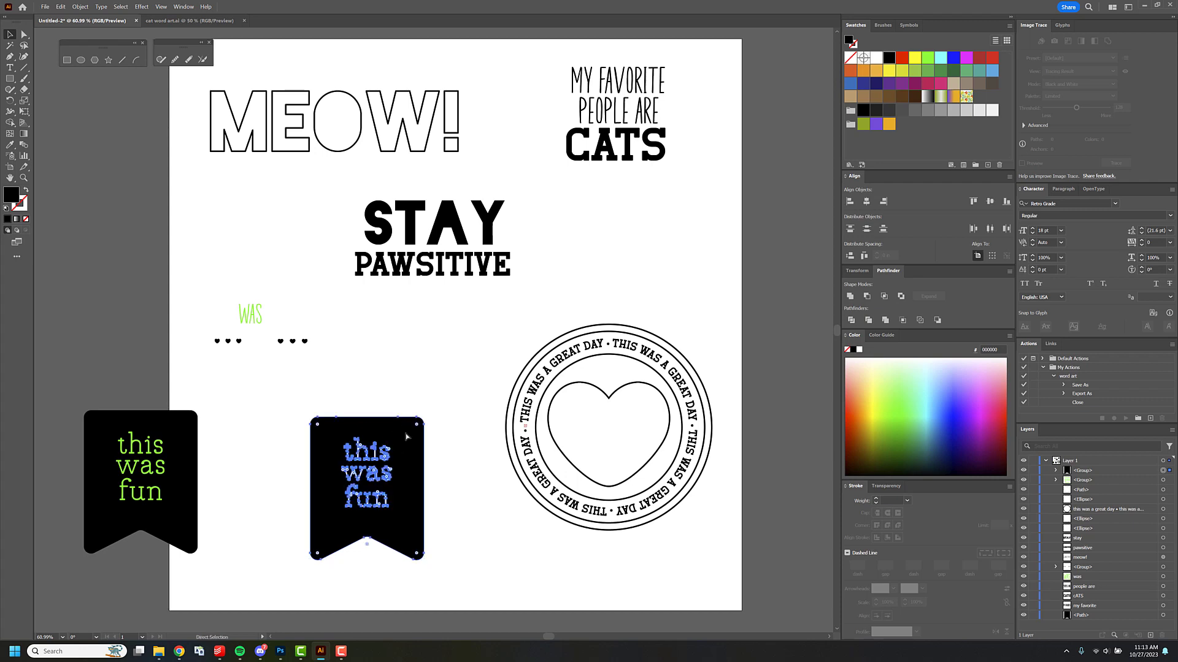
Switch to Photoshop and paste the cut-out banner into labels.psd, placing it at the canvas's upper left and its layer above all others.
{"action": "left_click", "coordinate": [280, 651]}
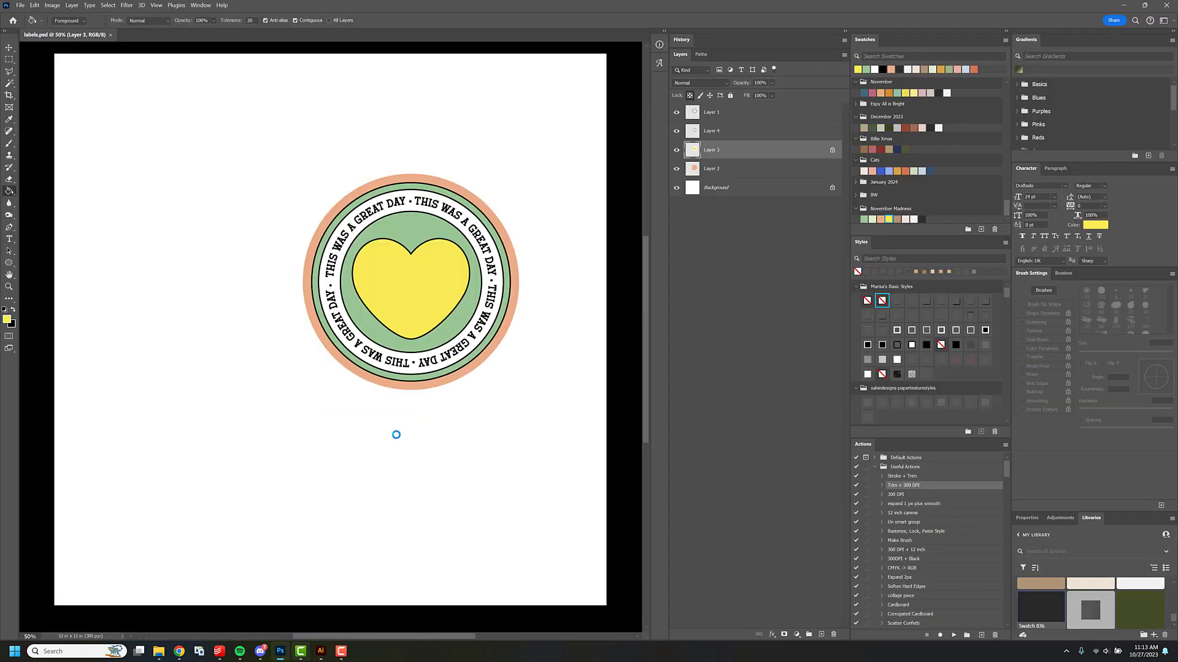
{"action": "key", "text": "ctrl+v"}
{"action": "left_click", "coordinate": [637, 192]}
{"action": "left_click_drag", "start_coordinate": [279, 368], "coordinate": [136, 225]}
{"action": "left_click_drag", "start_coordinate": [740, 150], "coordinate": [736, 102]}
Scale the pasted banner down proportionally to about 72%, keeping its upper-left corner in place.
{"action": "key", "text": "ctrl+t"}
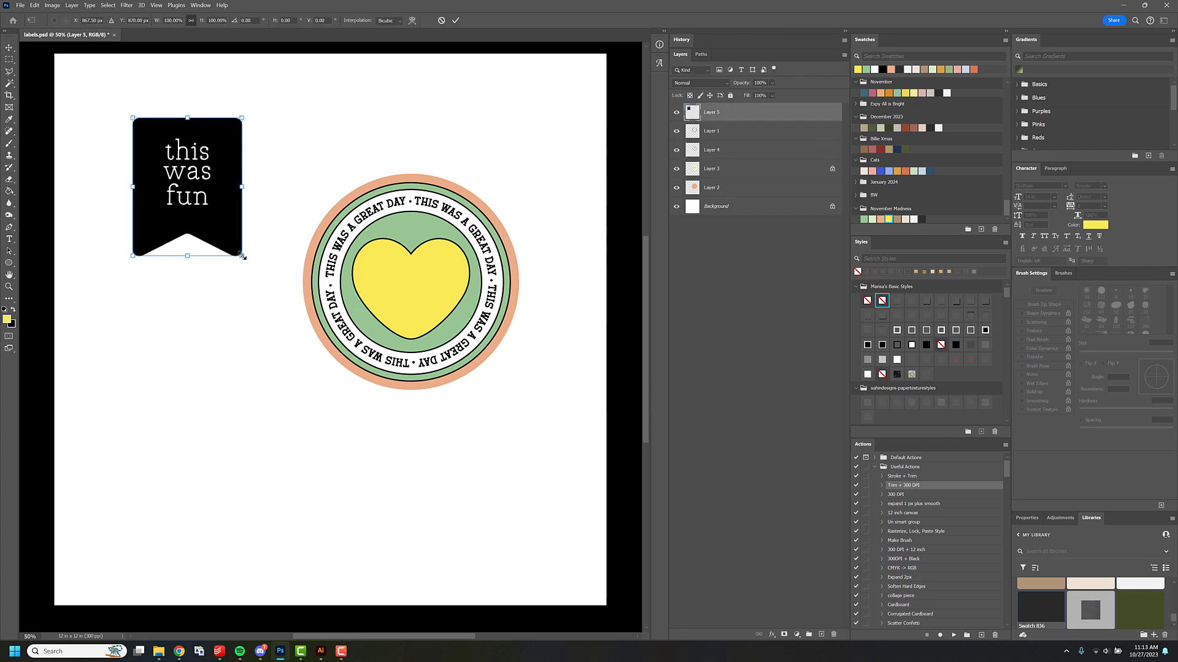
{"action": "left_click_drag", "start_coordinate": [243, 256], "coordinate": [224, 207]}
{"action": "key", "text": "Return"}
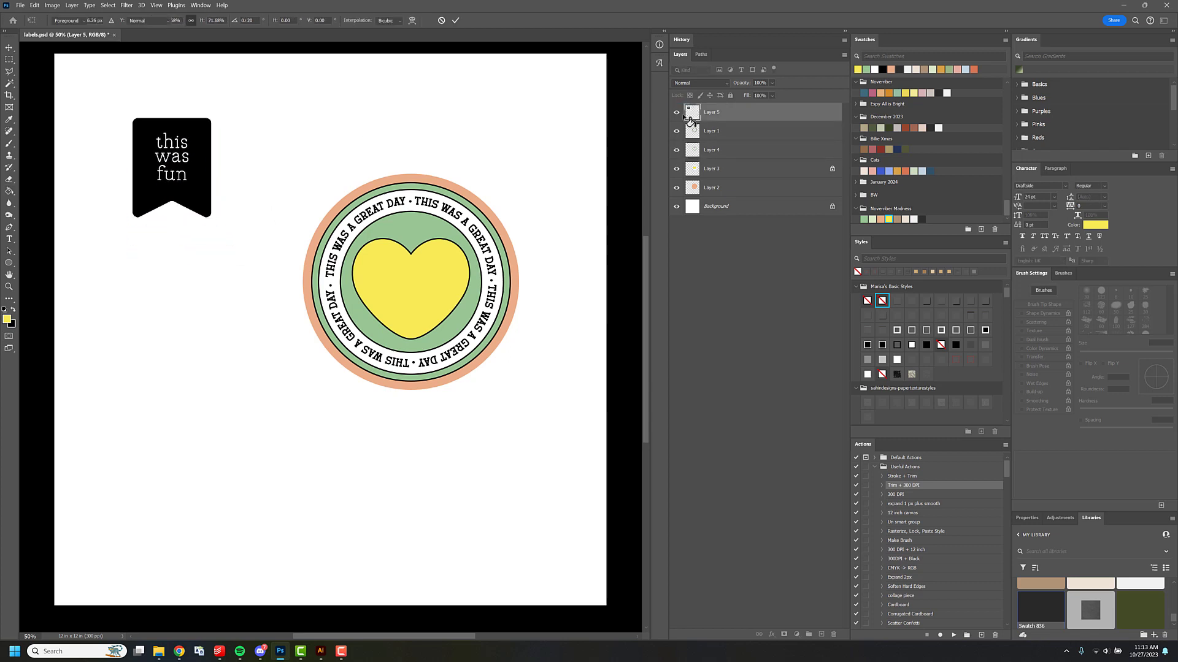
Lock the banner layer's transparent pixels and fill the banner with the peach swatch from the November Madness group.
{"action": "key", "text": "g"}
{"action": "left_click", "coordinate": [689, 95]}
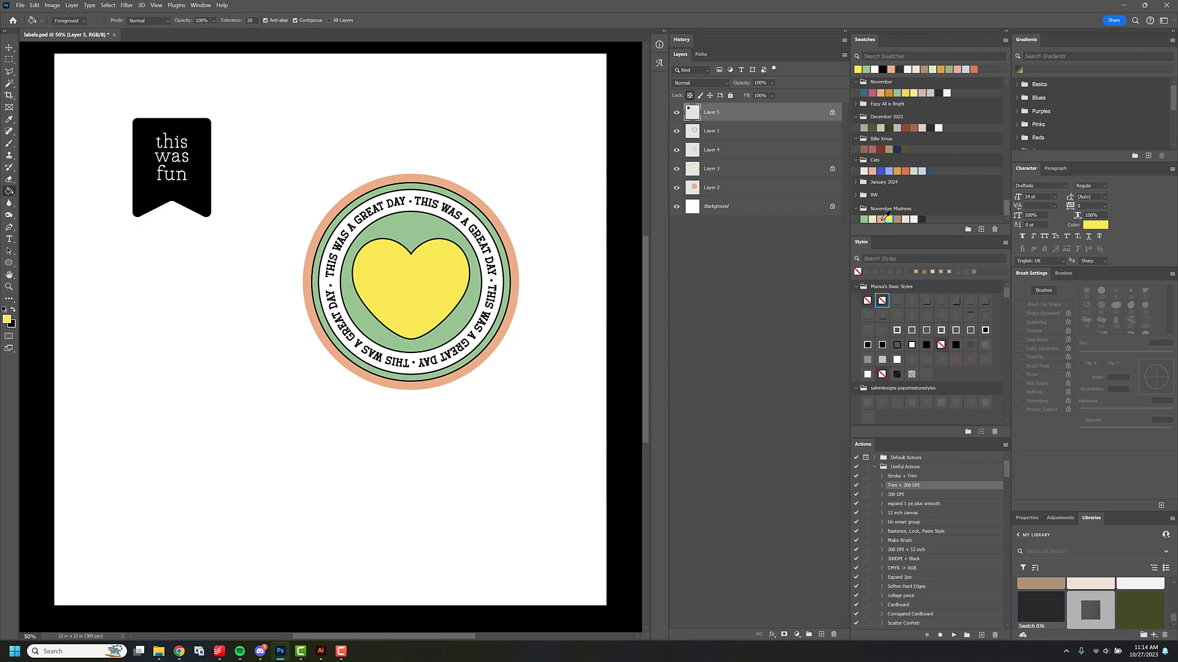
{"action": "left_click", "coordinate": [880, 219]}
{"action": "left_click", "coordinate": [205, 177]}
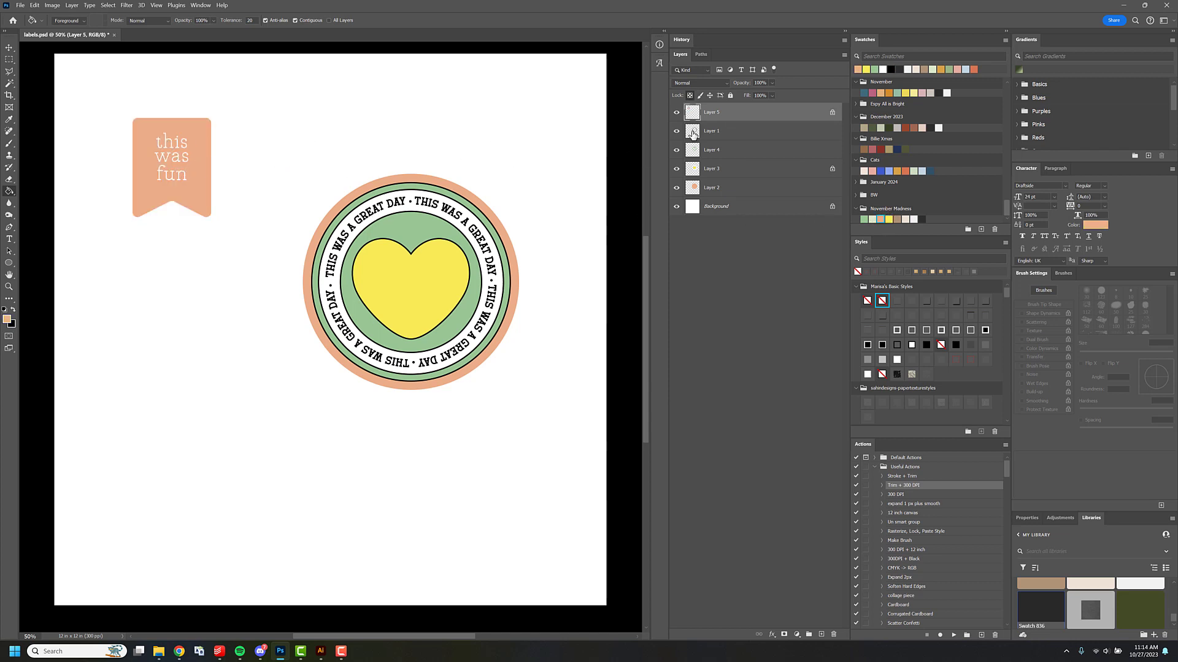
Add a new layer beneath the banner layer and draw a rectangle in the dark November Madness swatch behind the cut-out letters.
{"action": "left_click", "coordinate": [722, 132]}
{"action": "key", "text": "ctrl+shift+n"}
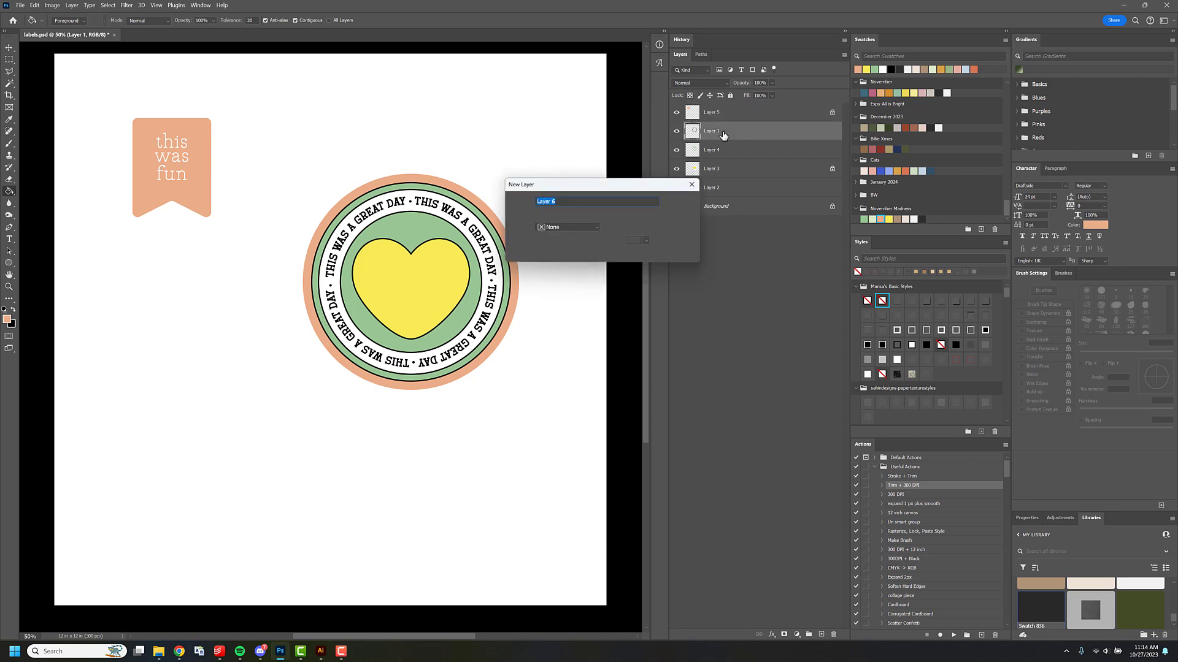
{"action": "key", "text": "Return"}
{"action": "left_click", "coordinate": [921, 219]}
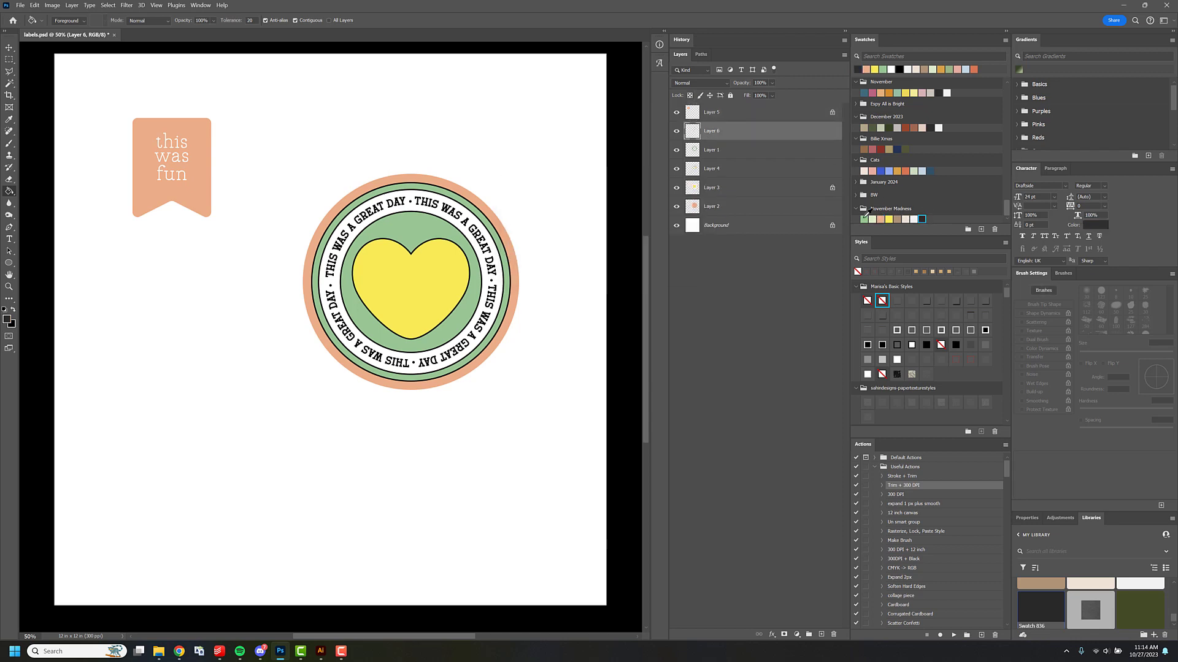
{"action": "key", "text": "u"}
{"action": "key", "text": "shift+u"}
{"action": "key", "text": "shift+u"}
{"action": "key", "text": "shift+u"}
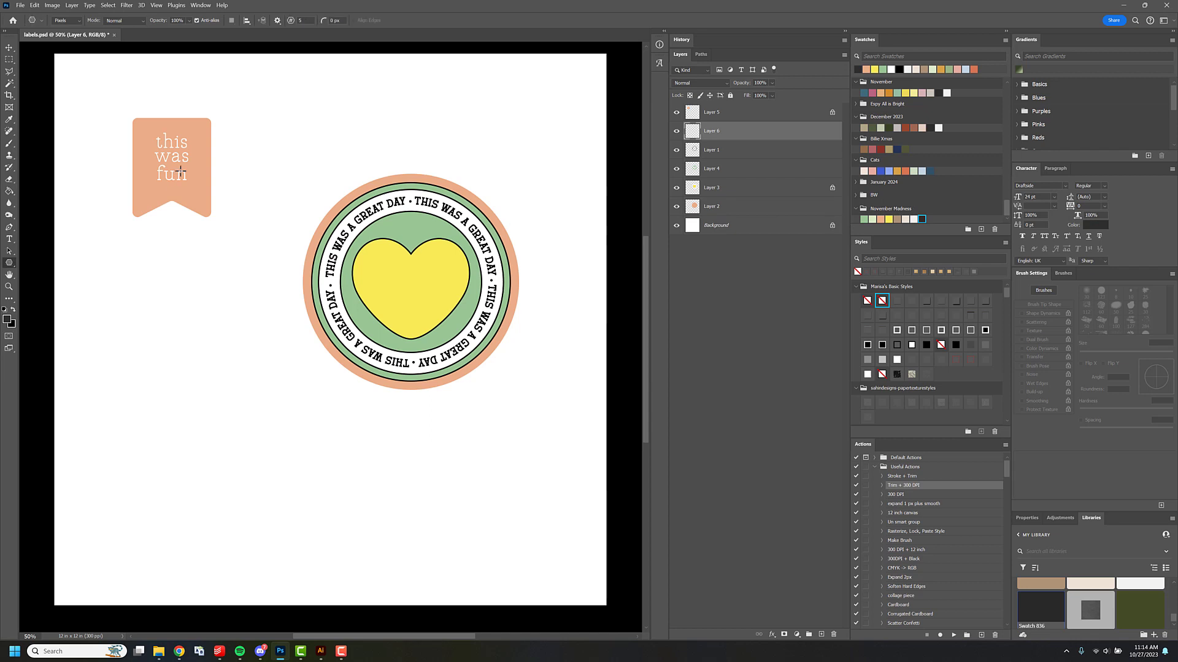
{"action": "key", "text": "shift+u"}
{"action": "left_click_drag", "start_coordinate": [142, 126], "coordinate": [200, 197]}
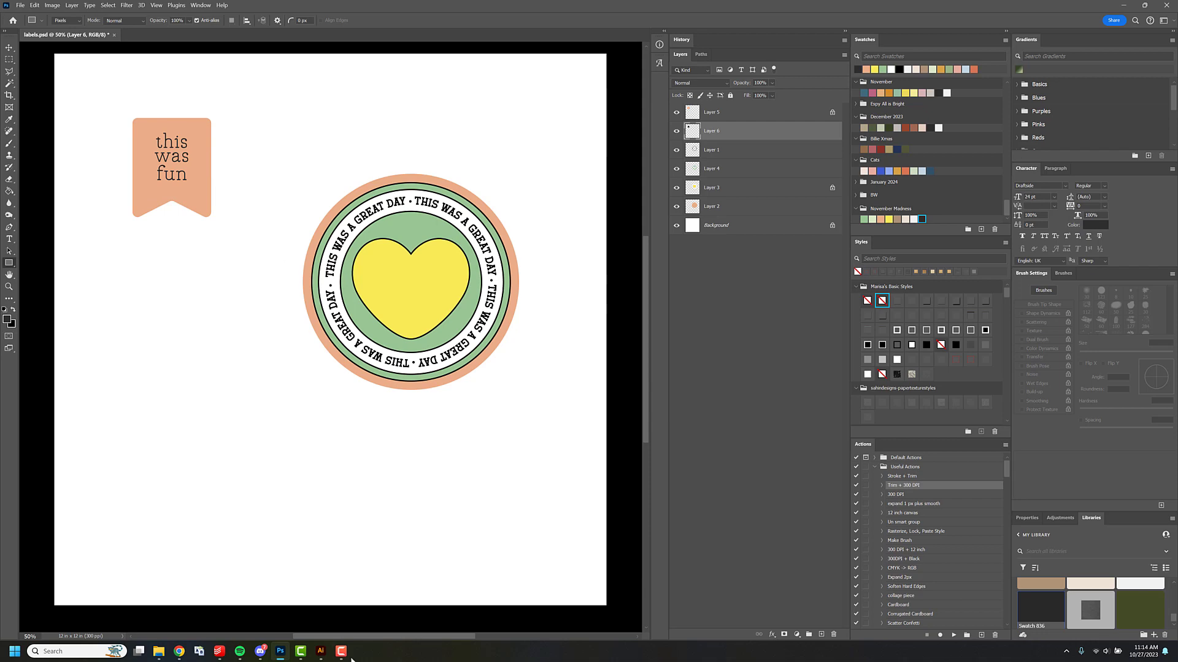
Switch back to the Illustrator document with the banner artwork.
{"action": "key", "text": "alt+Tab"}
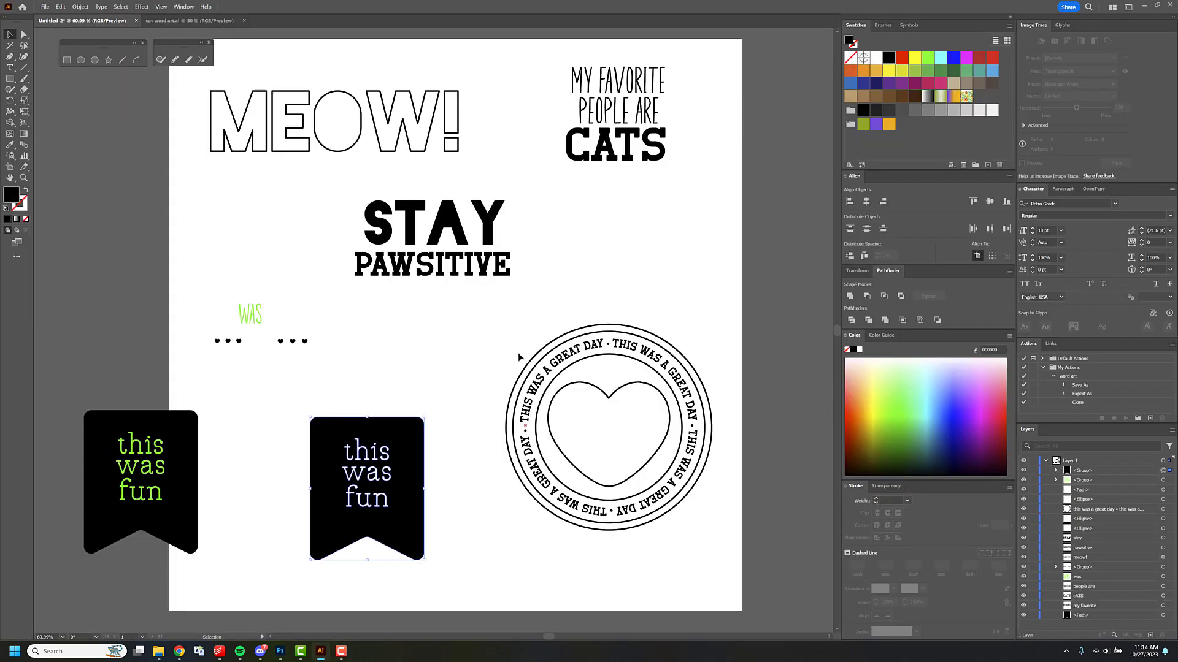